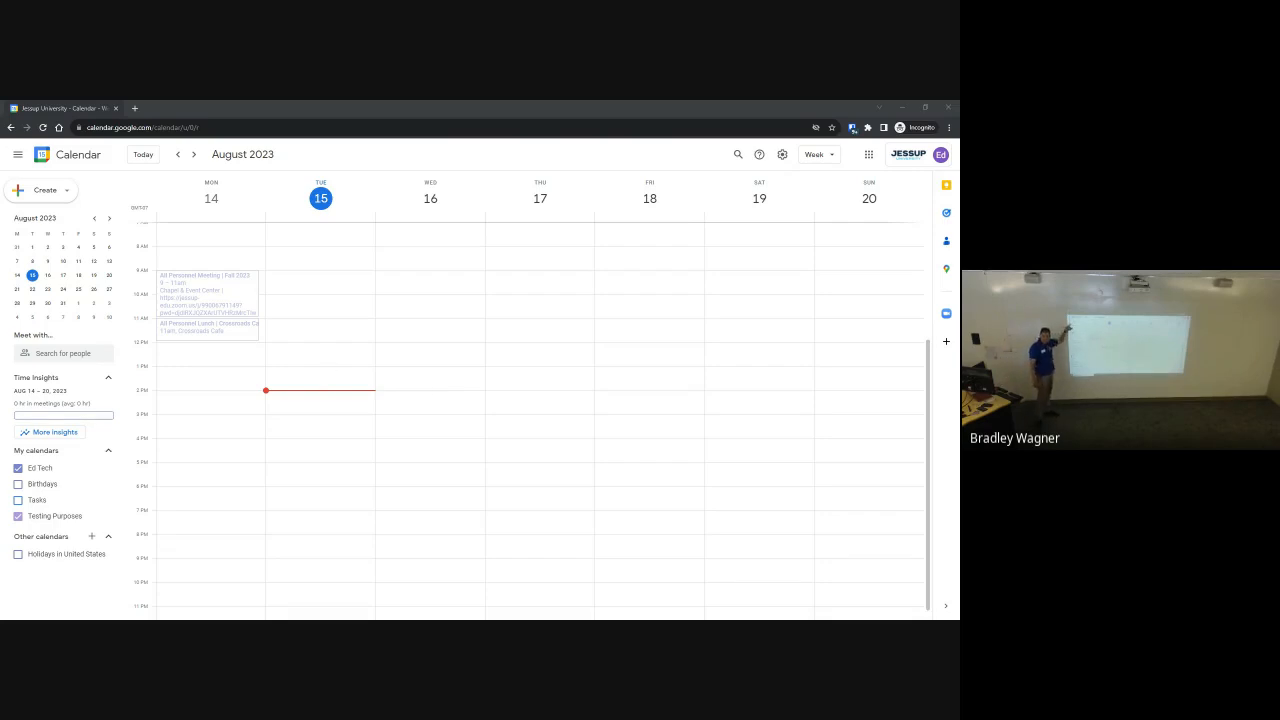
Start a detailed event on Tuesday, August 15, from 12:30pm to 1:30pm and set a custom recurrence repeating every week on Tuesday
{"action": "left_click", "coordinate": [295, 365]}
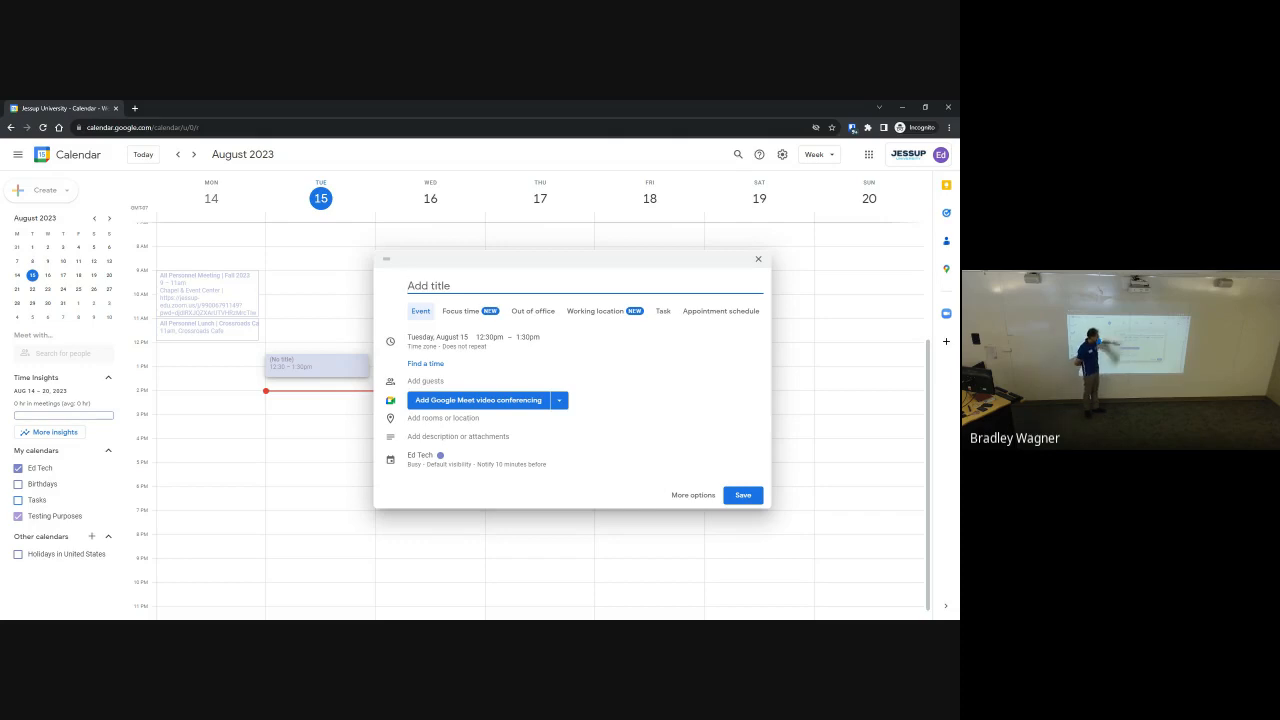
{"action": "left_click", "coordinate": [693, 495]}
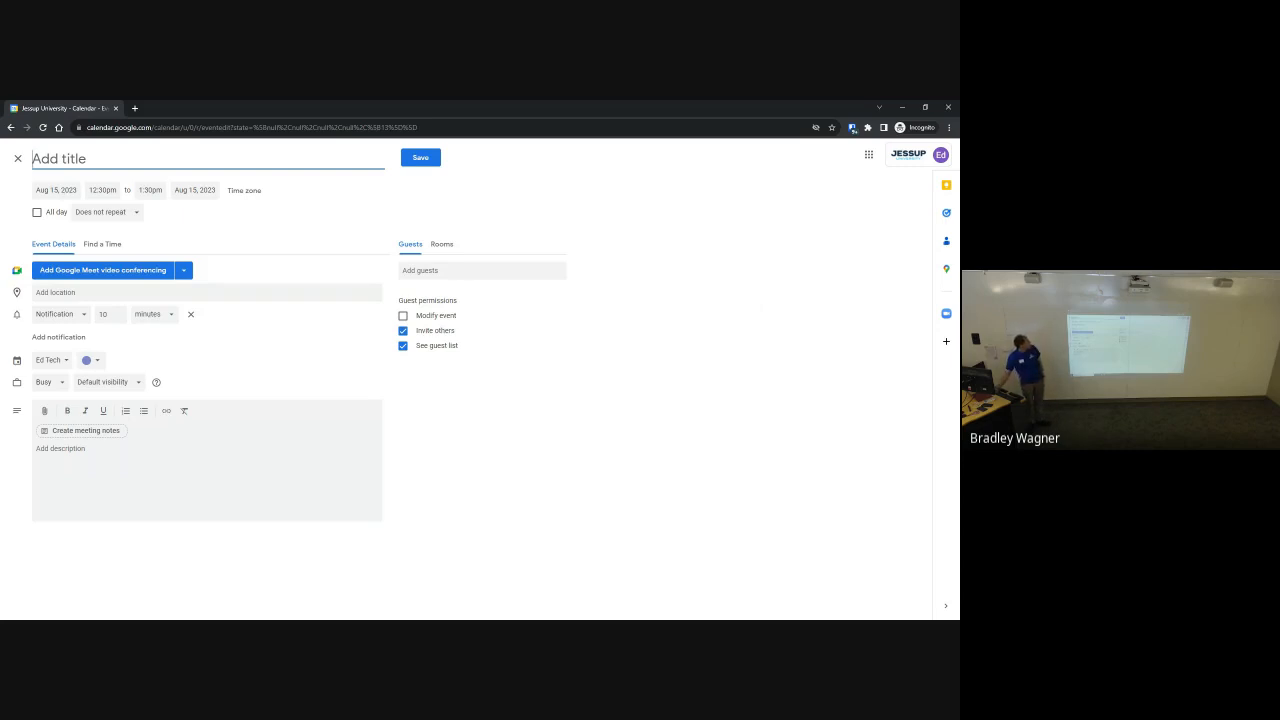
{"action": "left_click", "coordinate": [96, 212]}
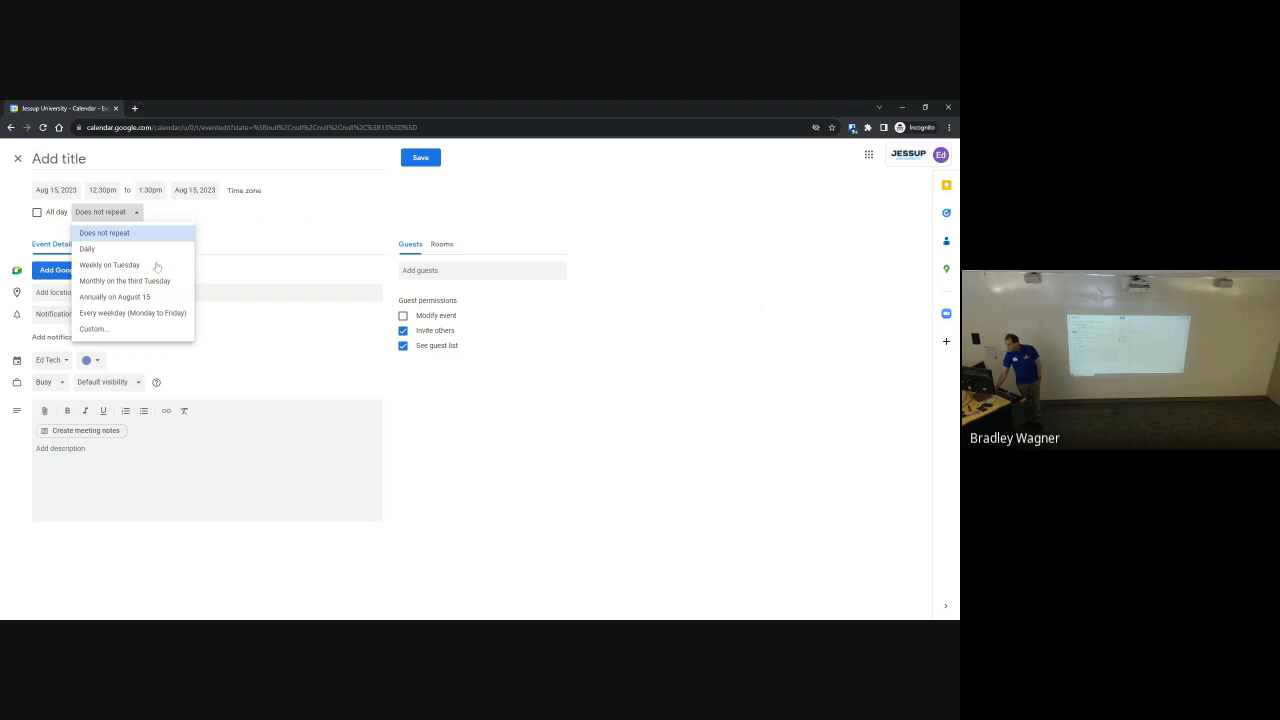
{"action": "left_click", "coordinate": [94, 329]}
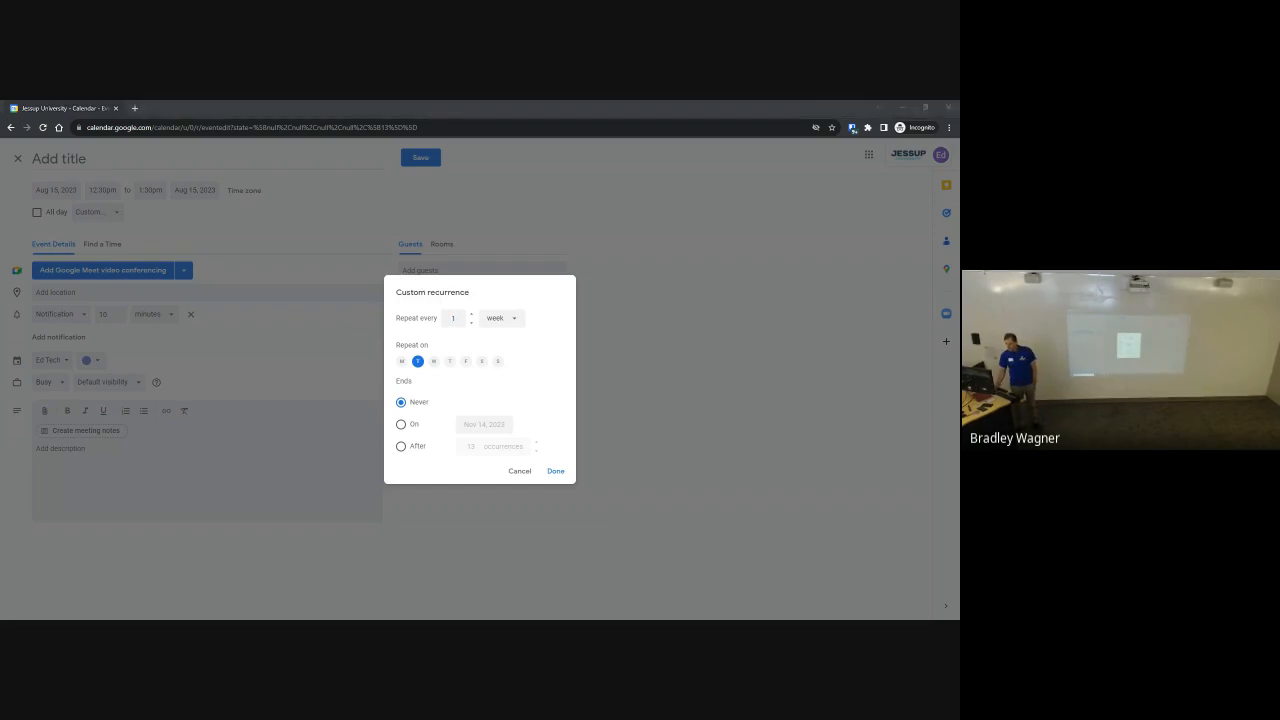
{"action": "left_click", "coordinate": [555, 471]}
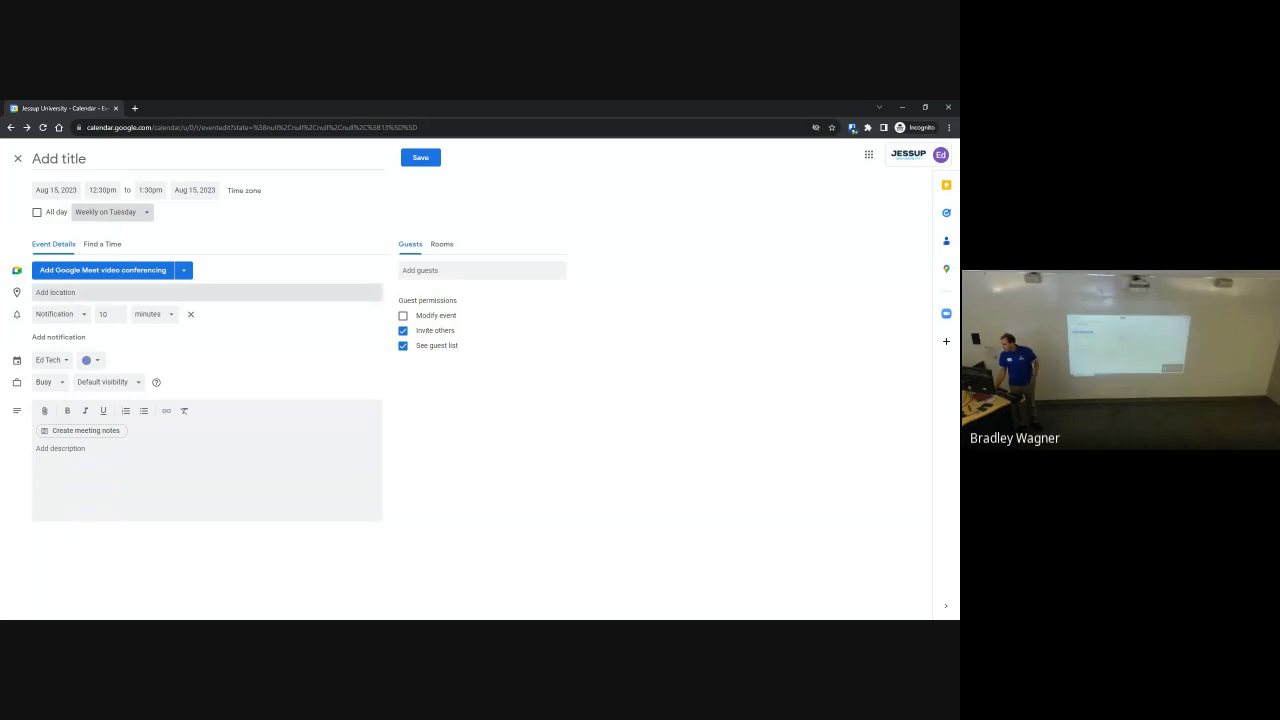
Review the event's available video conferencing options
{"action": "left_click", "coordinate": [36, 292]}
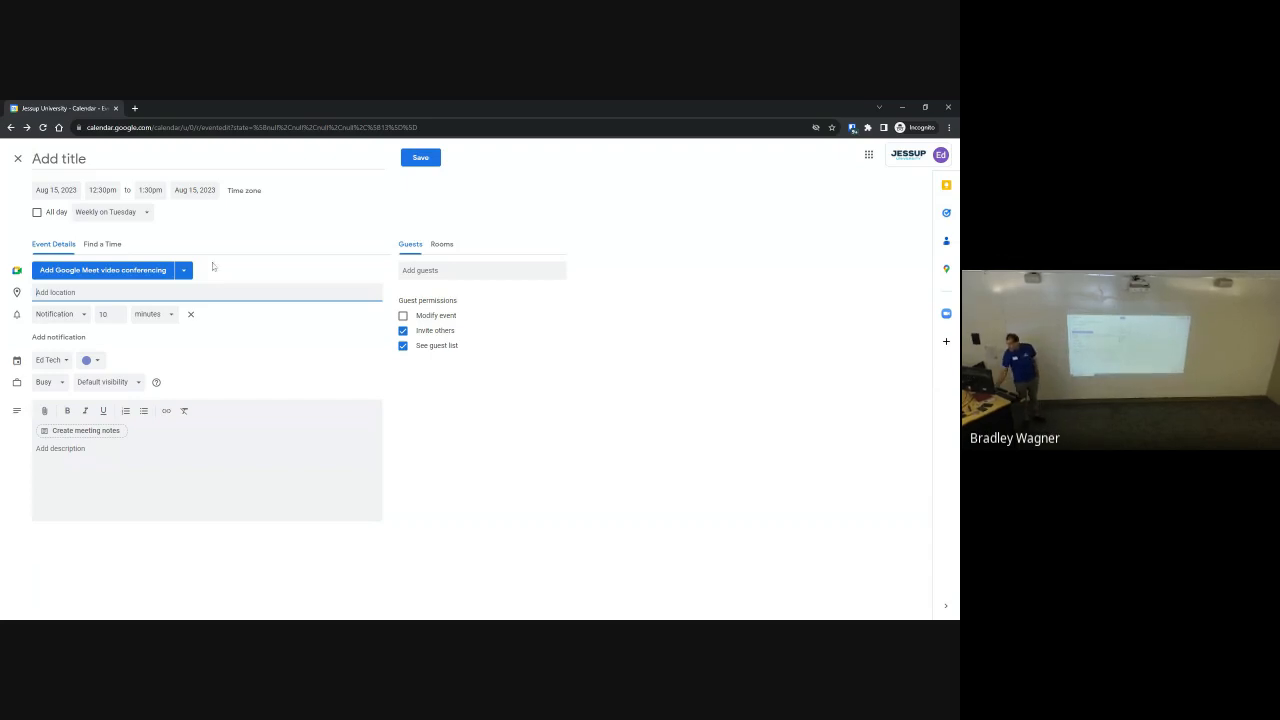
{"action": "left_click", "coordinate": [184, 271]}
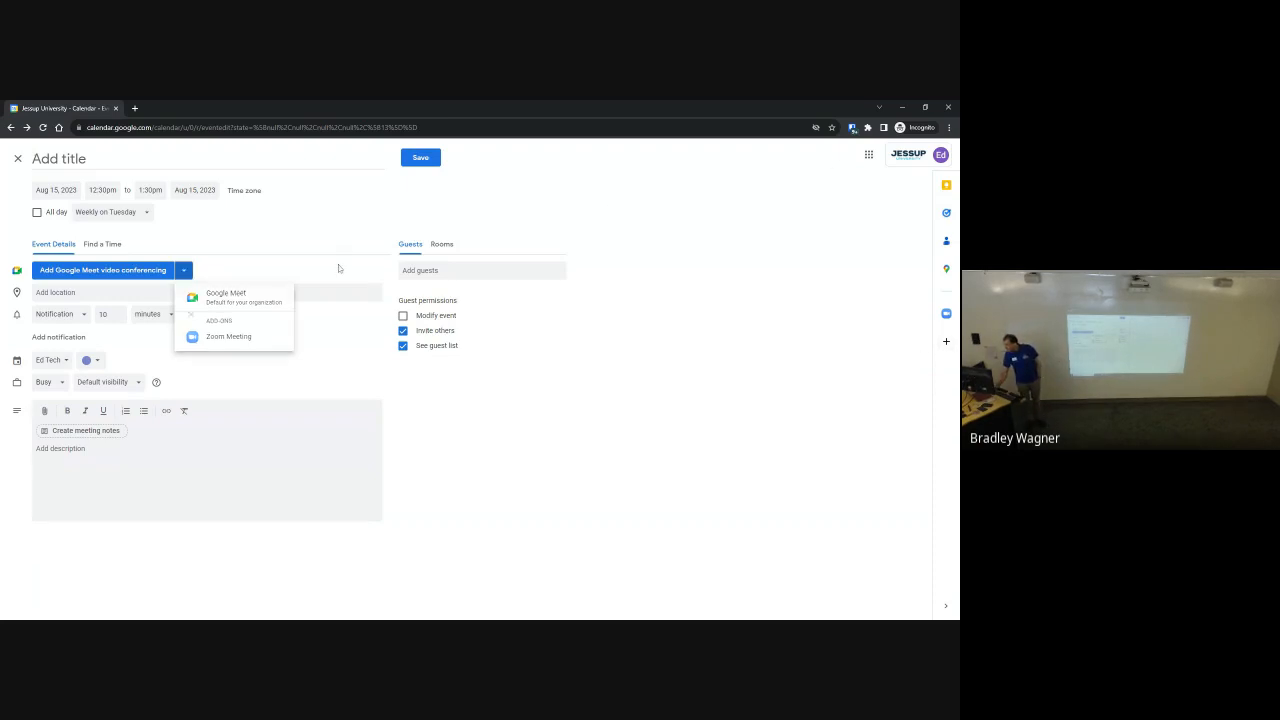
{"action": "left_click", "coordinate": [338, 292]}
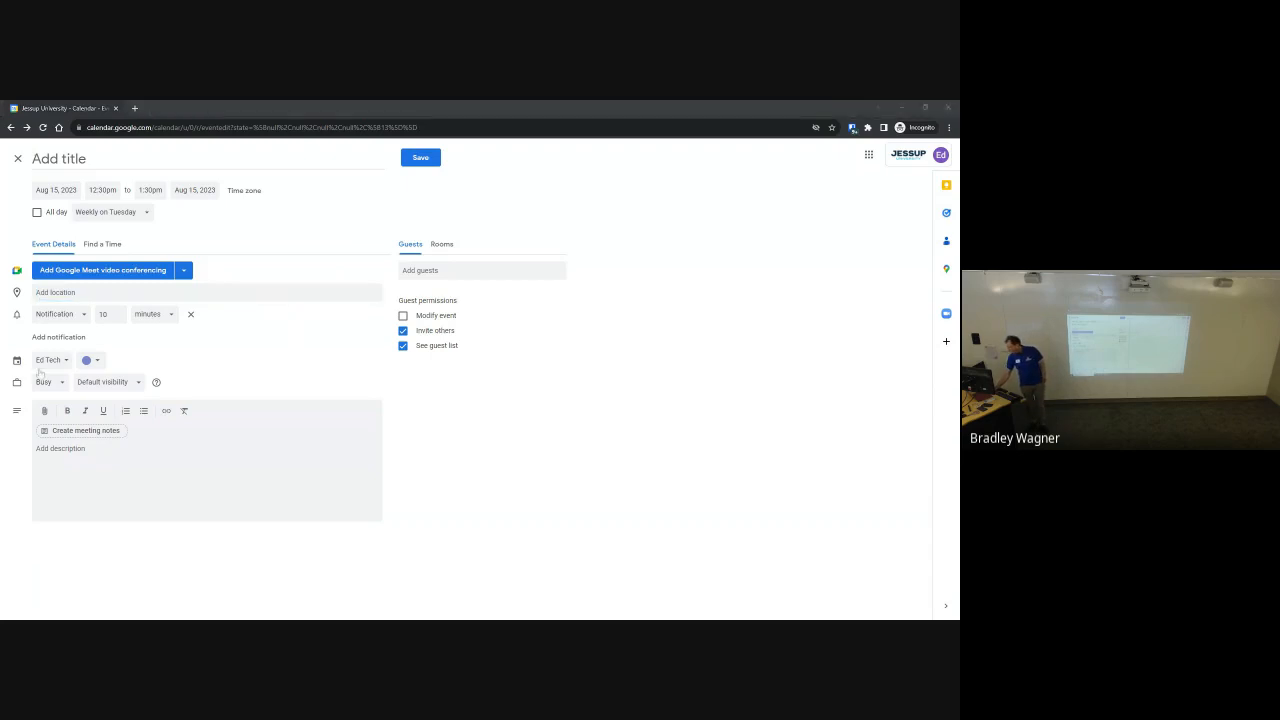
{"action": "left_click", "coordinate": [90, 360]}
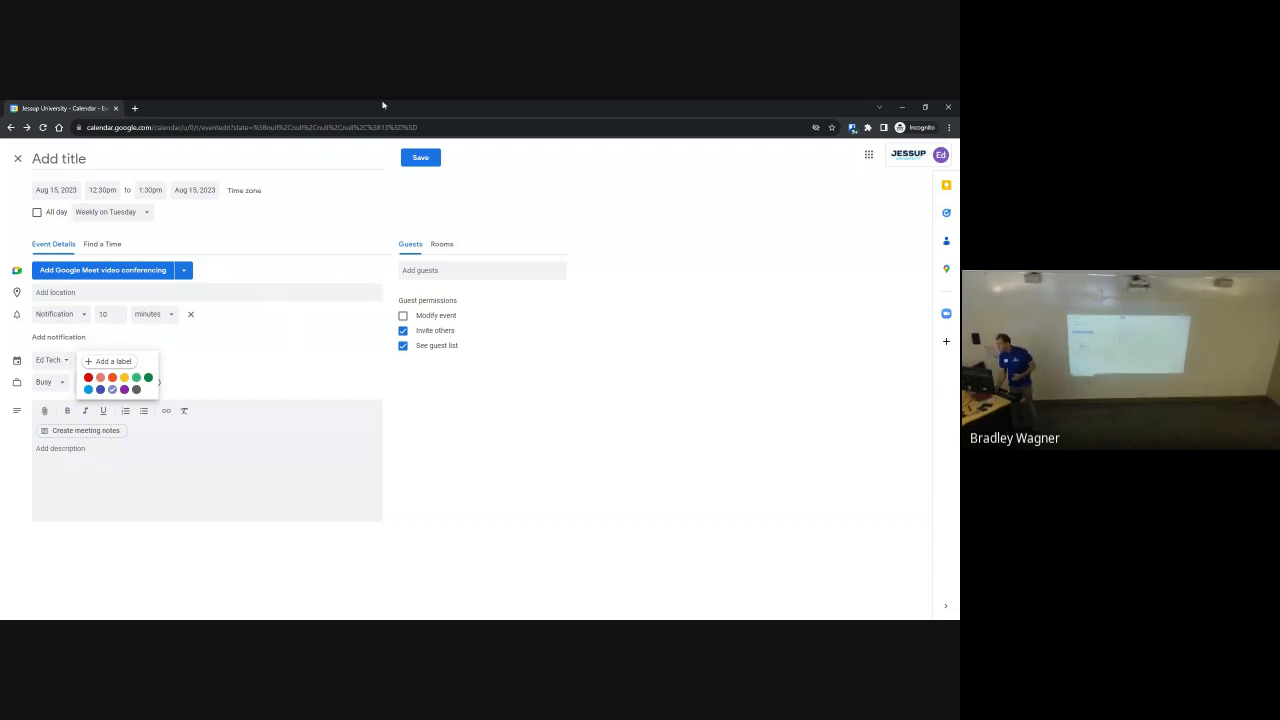
{"action": "left_click", "coordinate": [1, 169]}
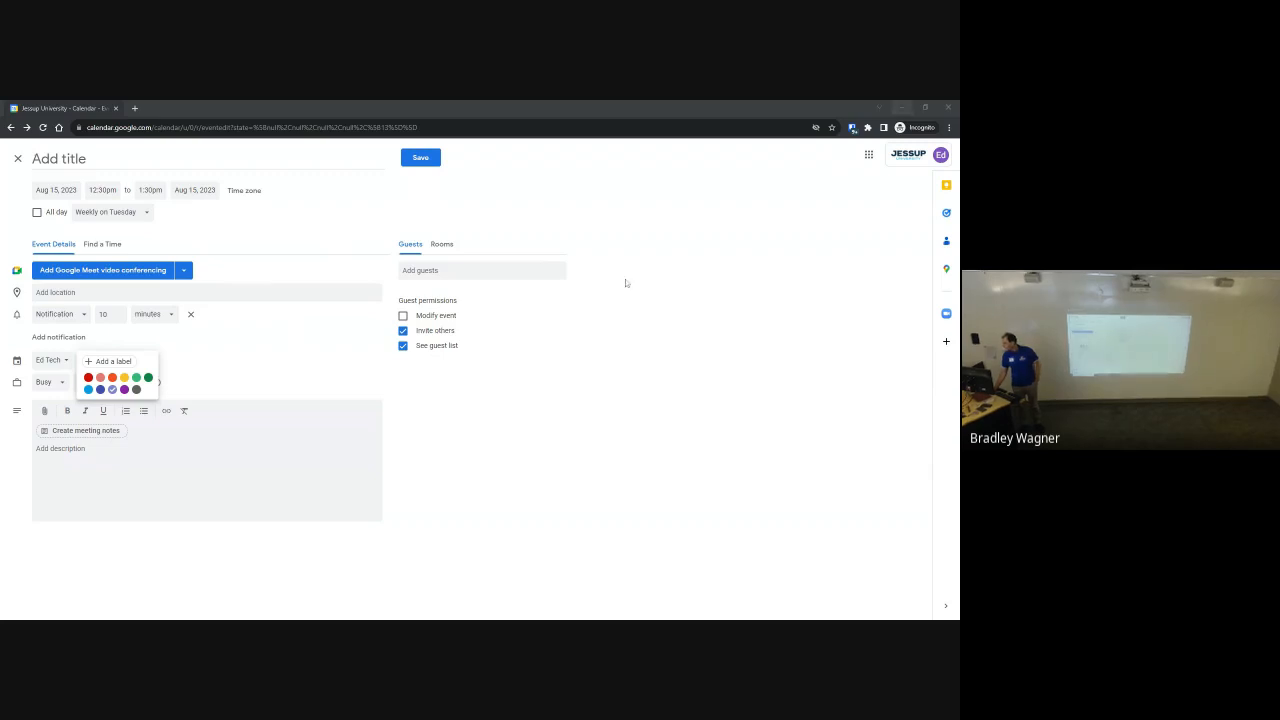
{"action": "left_click", "coordinate": [532, 503]}
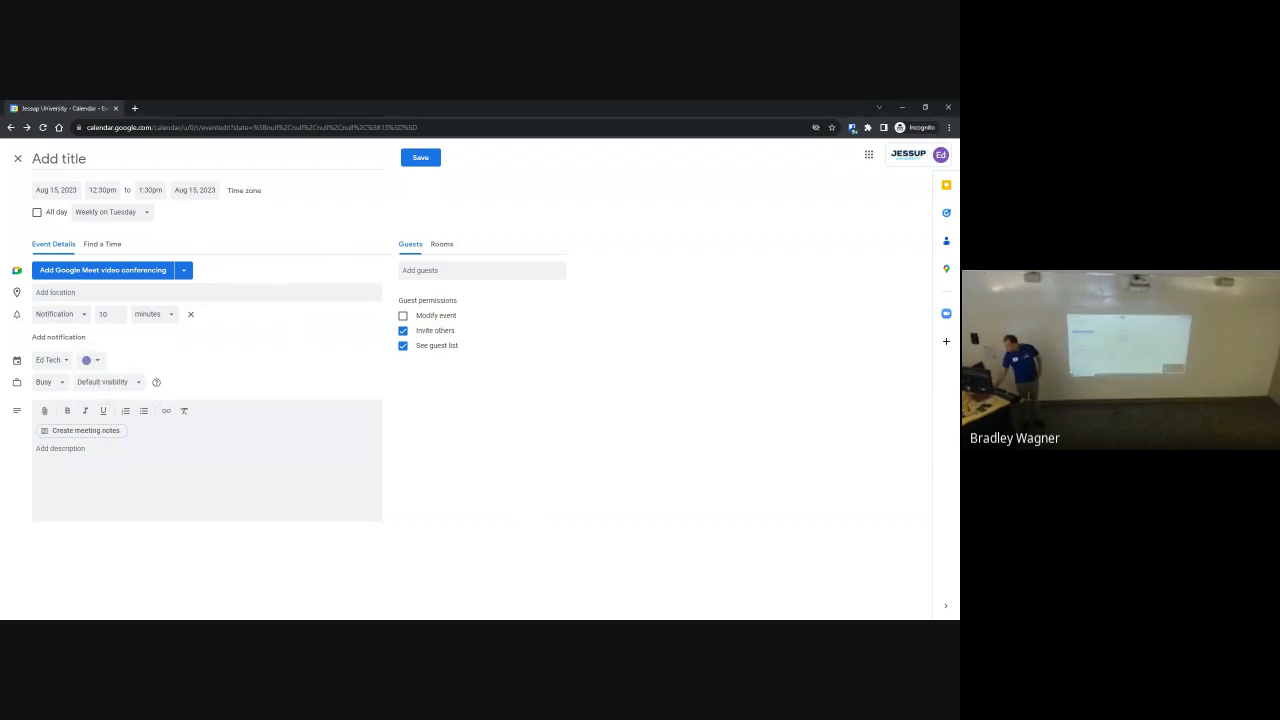
{"action": "left_click", "coordinate": [102, 364]}
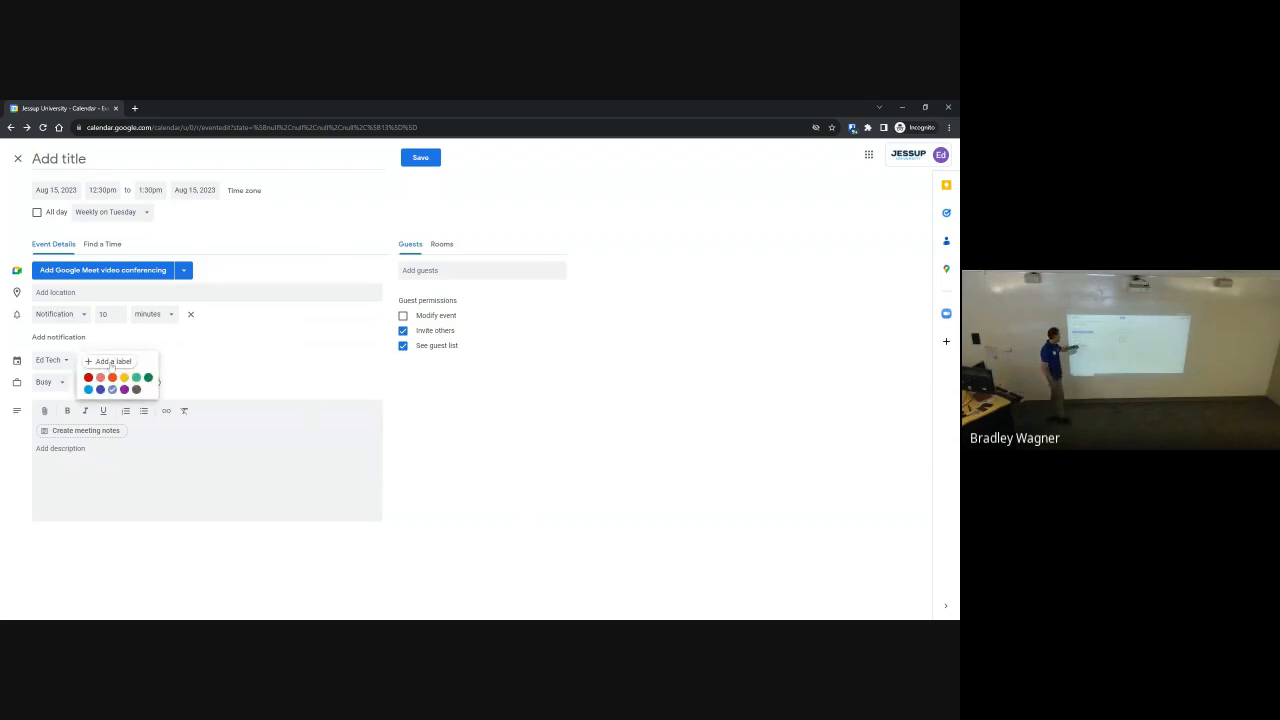
{"action": "left_click", "coordinate": [78, 351]}
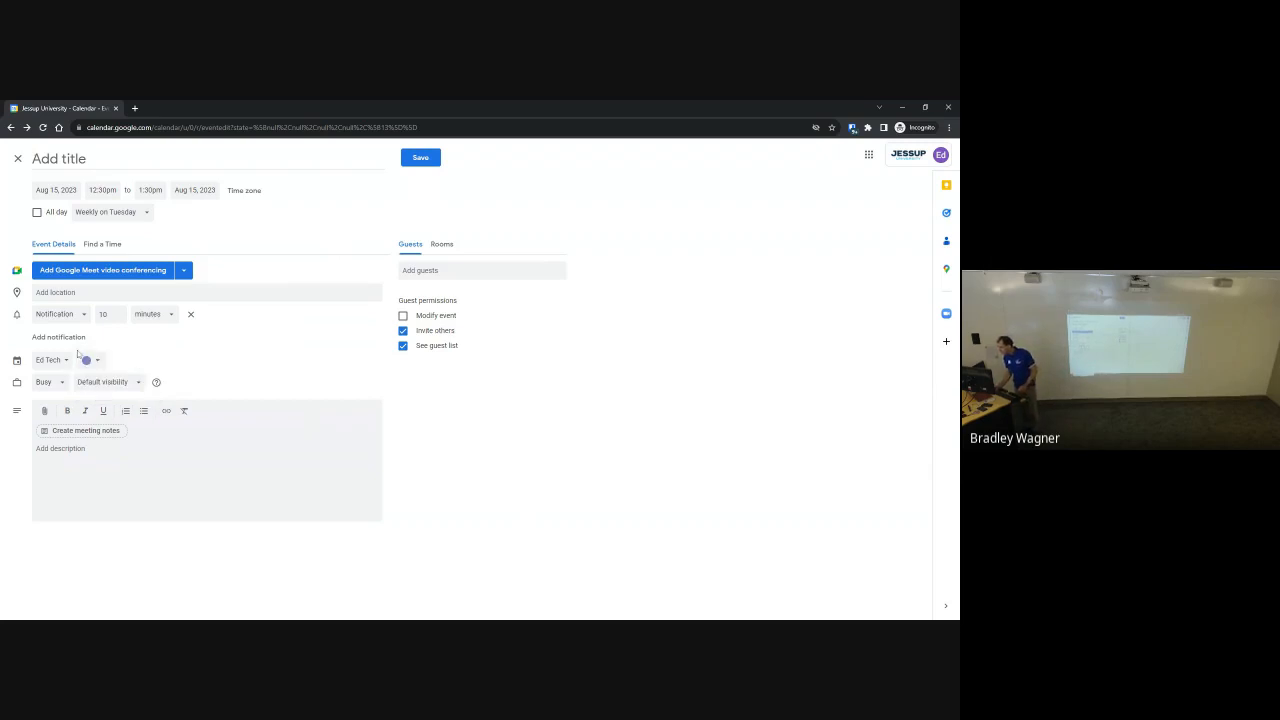
Rename the orange color label from the suggested project label to "Class Schedule", save it, and apply the label to the event
{"action": "left_click", "coordinate": [99, 362]}
{"action": "left_click", "coordinate": [112, 364]}
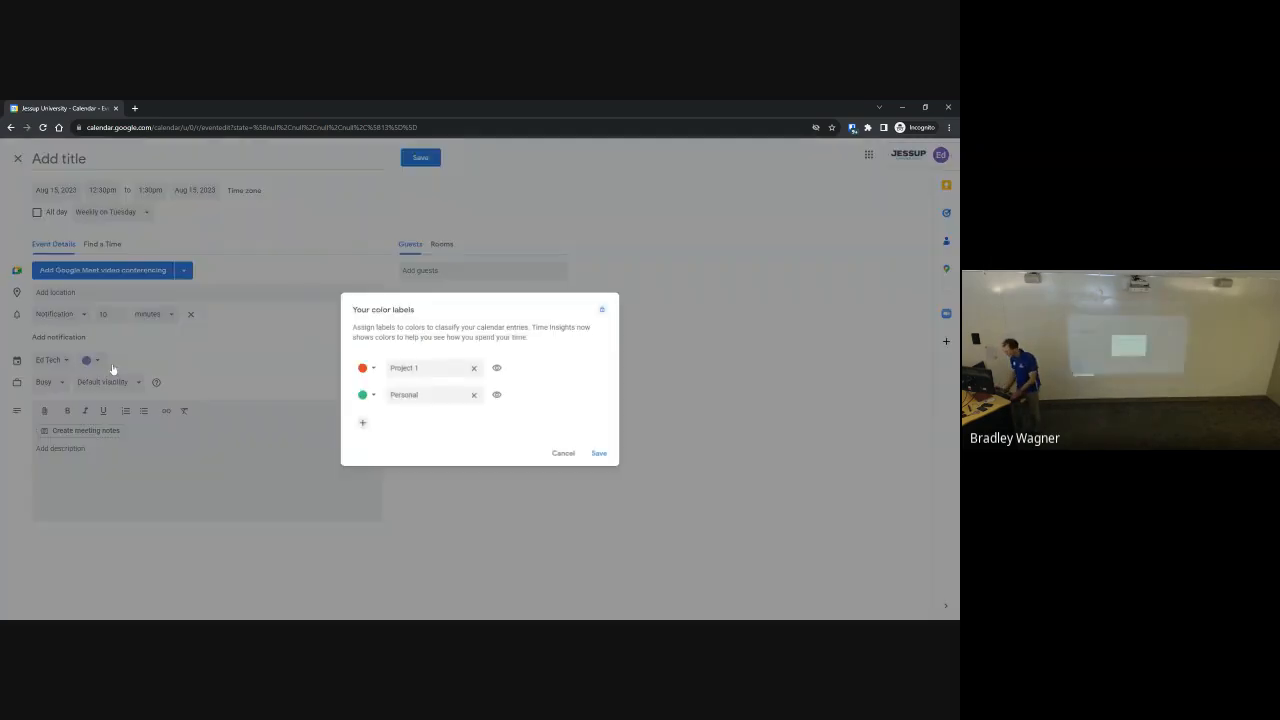
{"action": "type", "text": "Class Sche"}
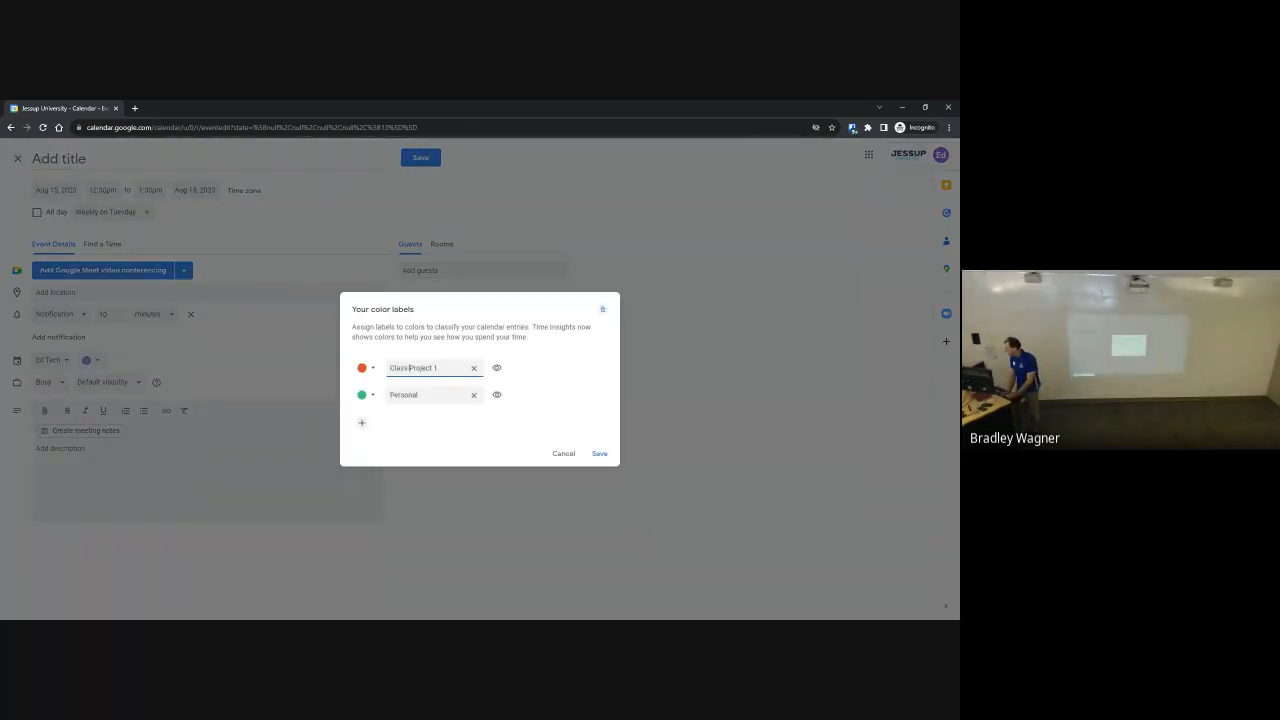
{"action": "type", "text": "dule"}
{"action": "key", "text": "Delete"}
{"action": "key", "text": "Delete"}
{"action": "key", "text": "Delete"}
{"action": "key", "text": "Delete"}
{"action": "key", "text": "Delete"}
{"action": "key", "text": "Delete"}
{"action": "key", "text": "Delete"}
{"action": "key", "text": "Delete"}
{"action": "key", "text": "Delete"}
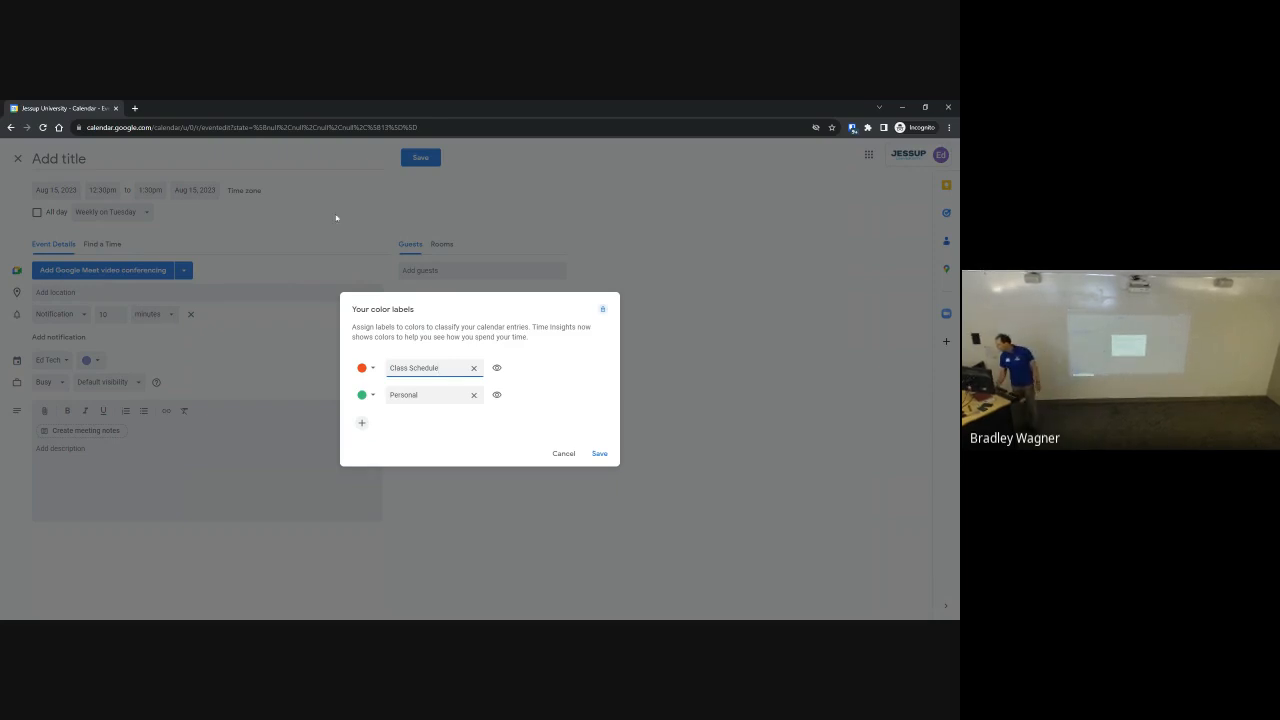
{"action": "left_click", "coordinate": [599, 453]}
{"action": "left_click", "coordinate": [97, 361]}
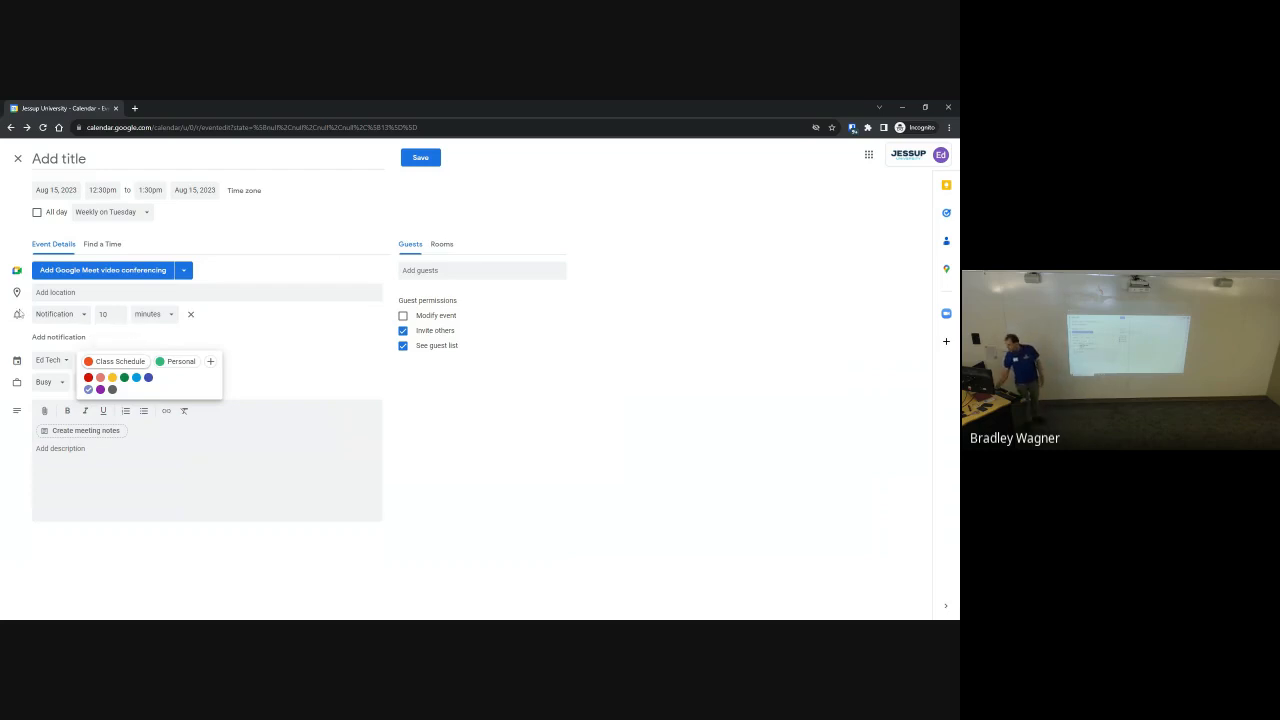
{"action": "left_click", "coordinate": [384, 458]}
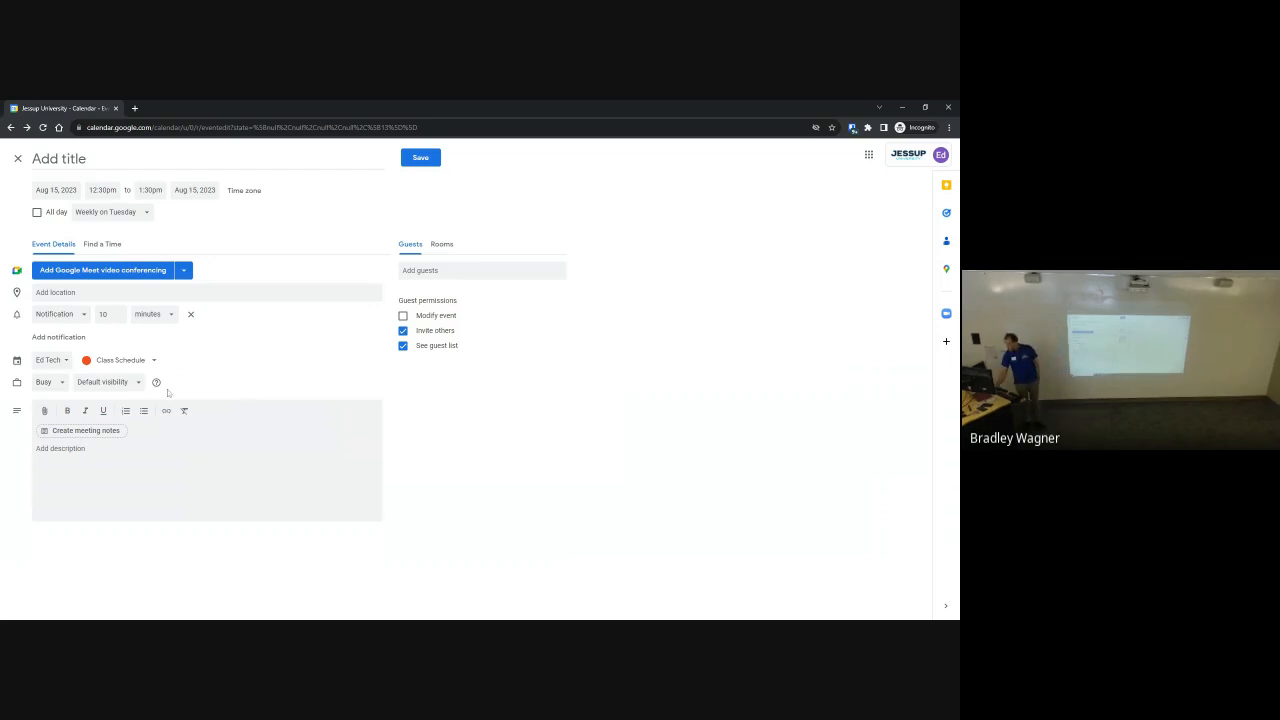
Review the event's visibility choices and keep its availability set to Busy
{"action": "left_click", "coordinate": [137, 384]}
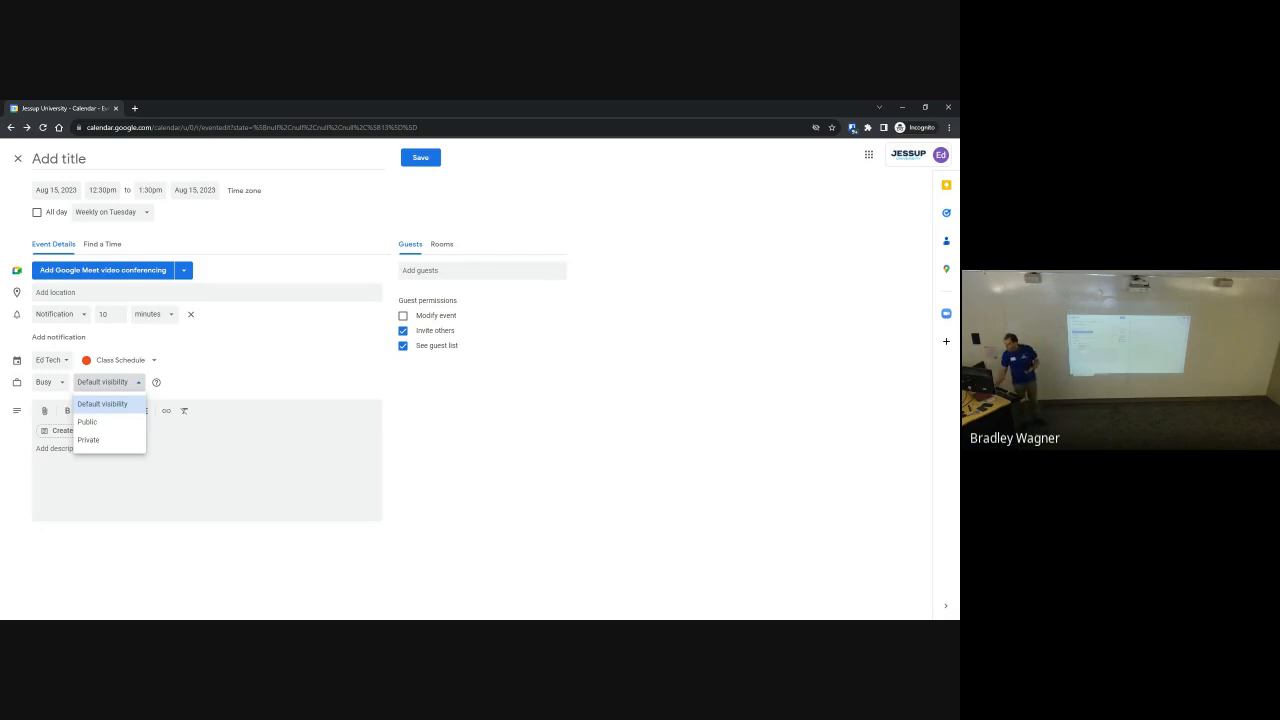
{"action": "left_click", "coordinate": [206, 430]}
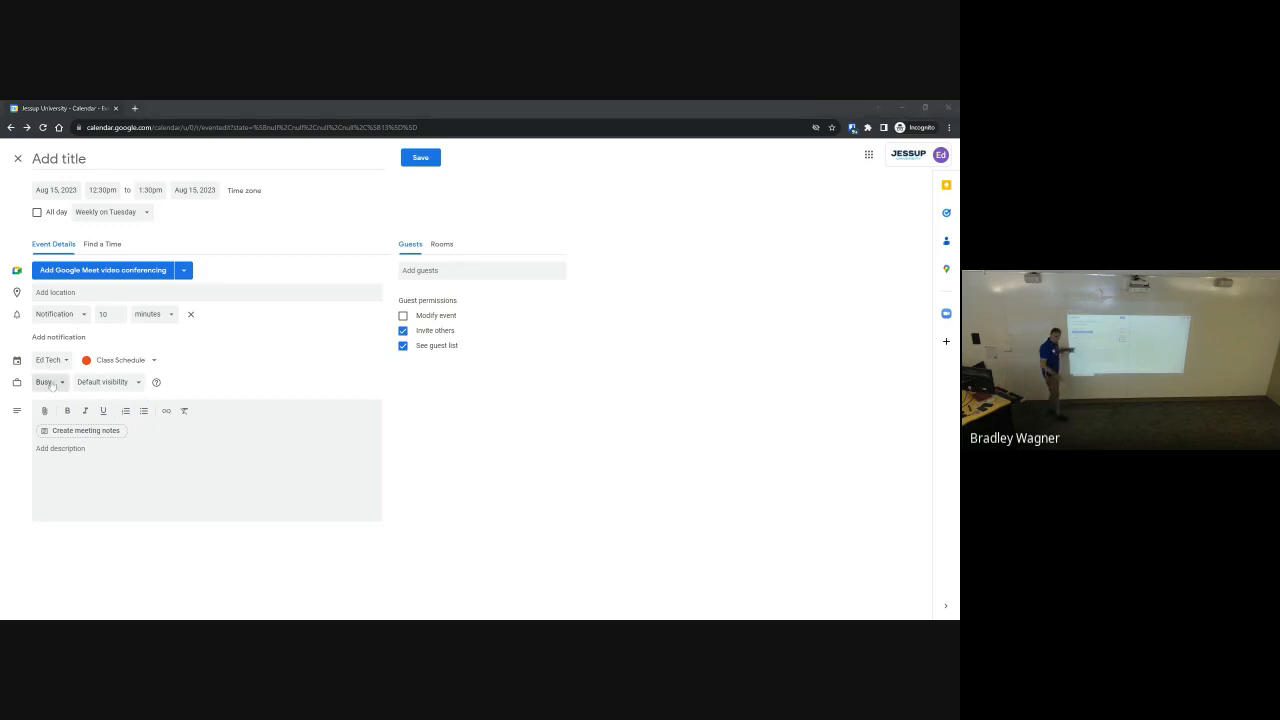
{"action": "left_click", "coordinate": [50, 382]}
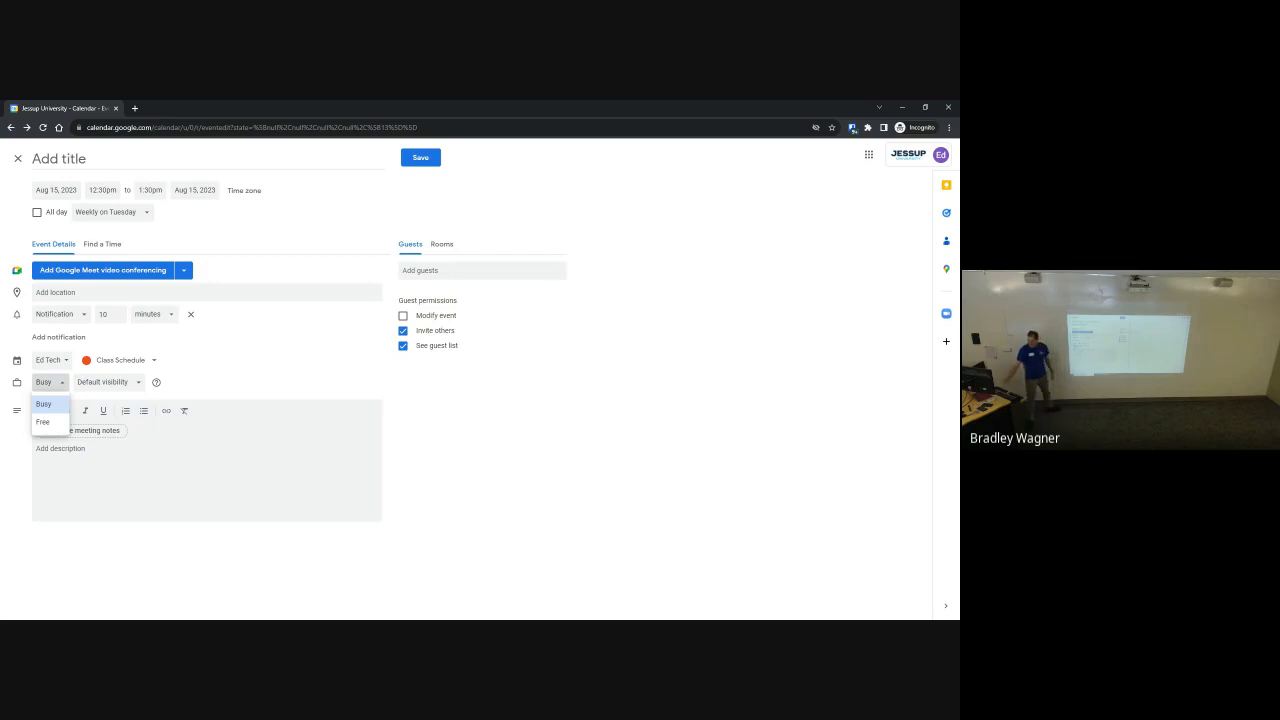
{"action": "left_click", "coordinate": [44, 404]}
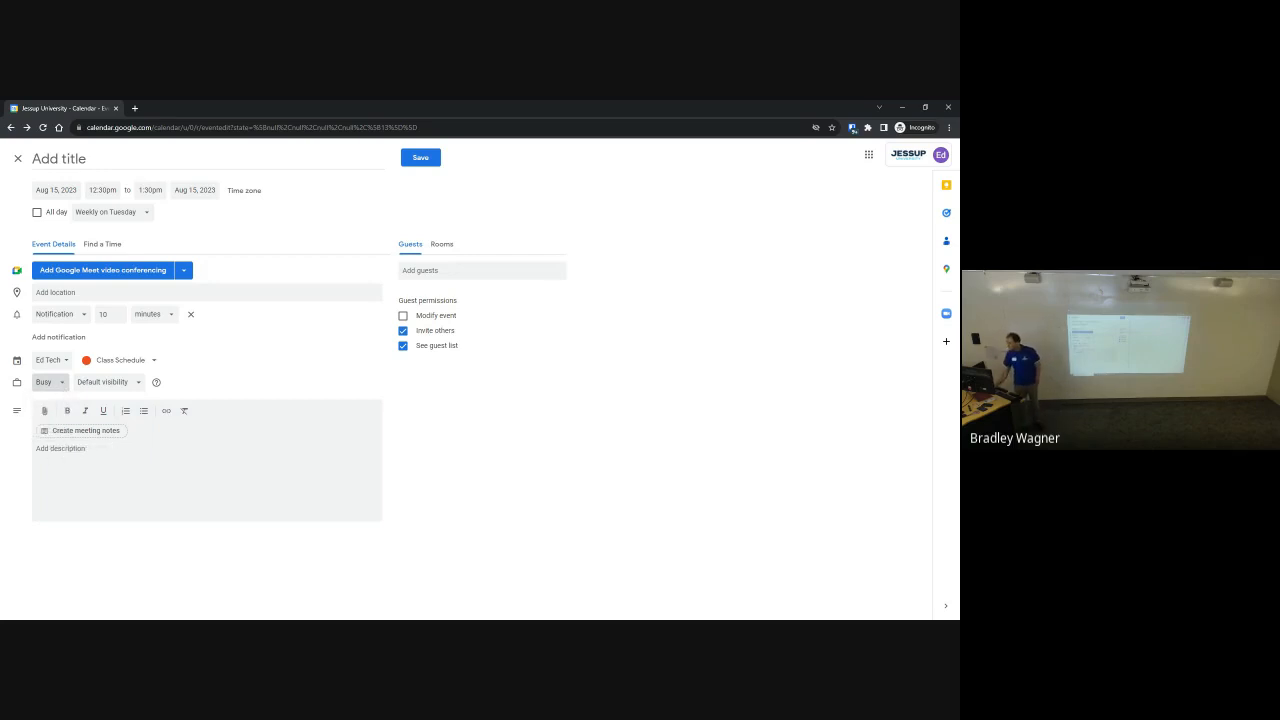
Attach "test document 2" from My Drive to the event
{"action": "left_click", "coordinate": [68, 449]}
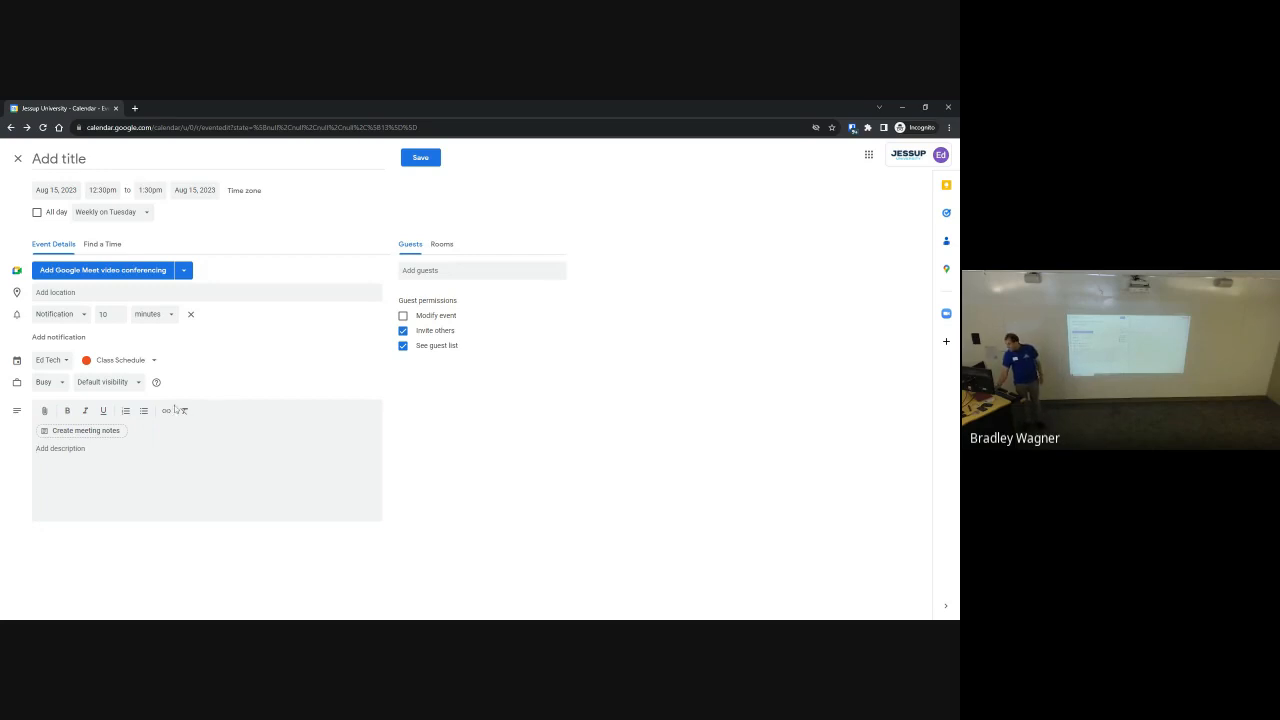
{"action": "left_click", "coordinate": [44, 411]}
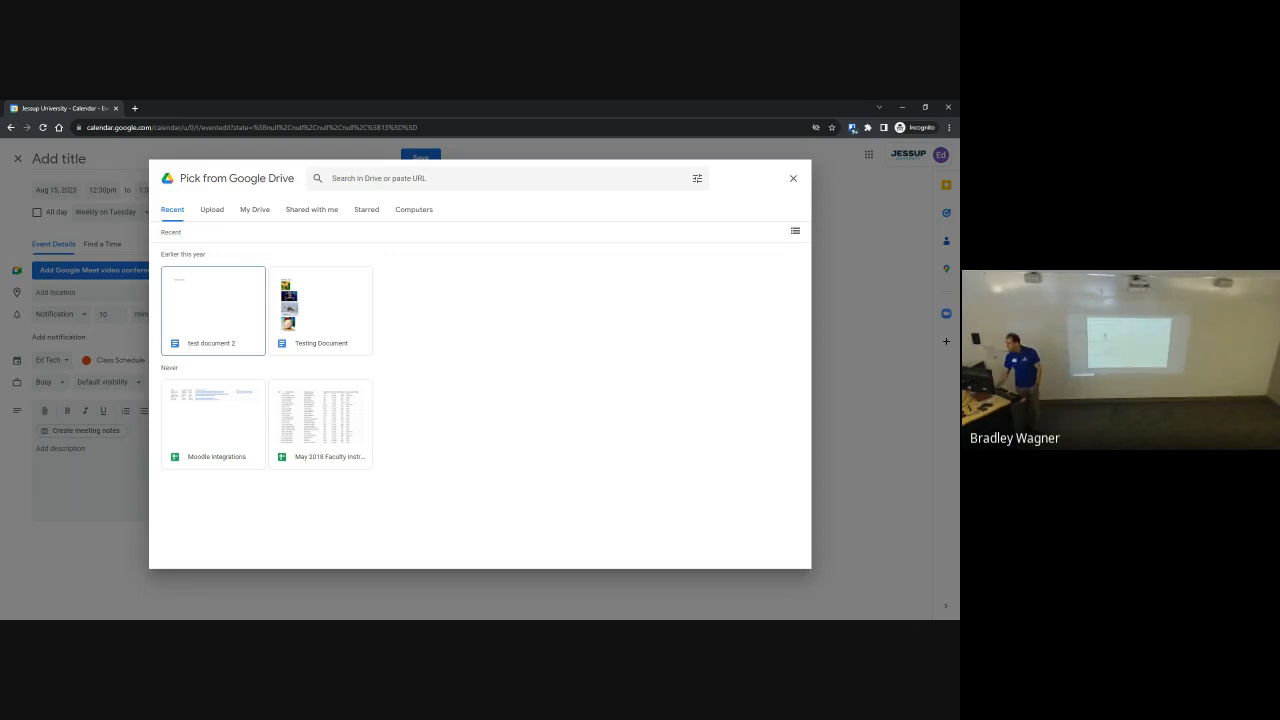
{"action": "left_click", "coordinate": [222, 214]}
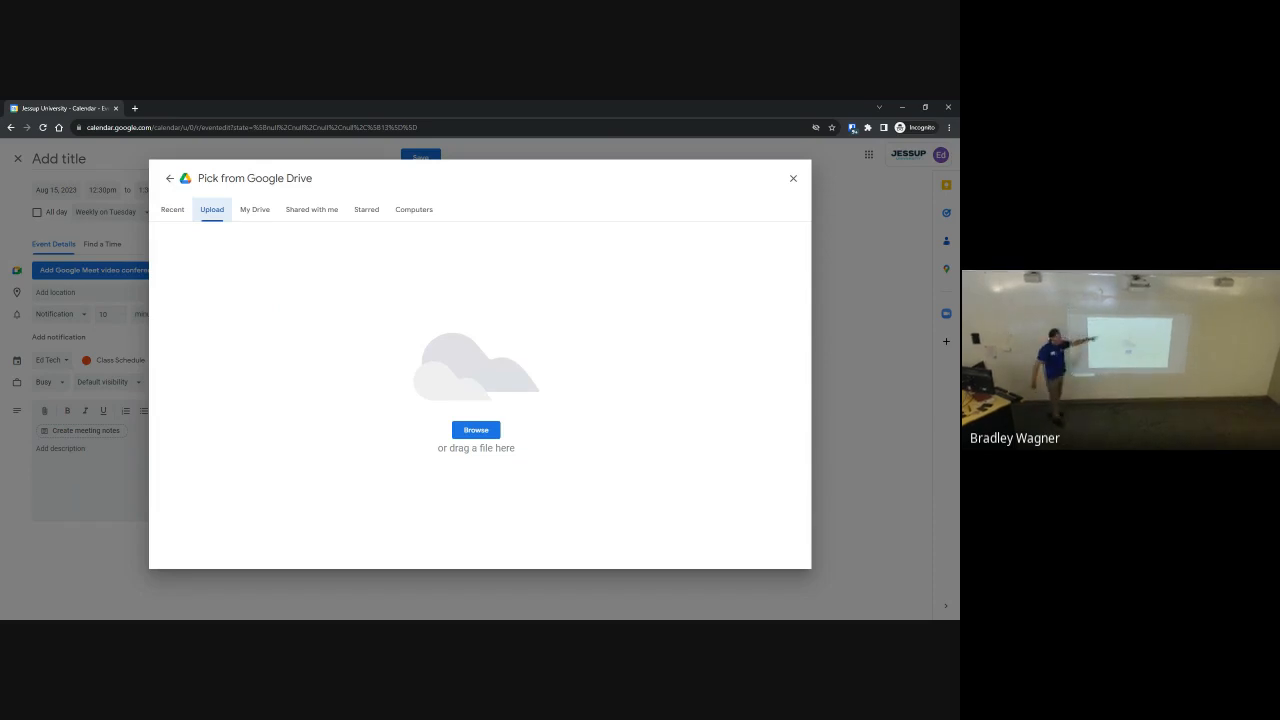
{"action": "left_click", "coordinate": [254, 211]}
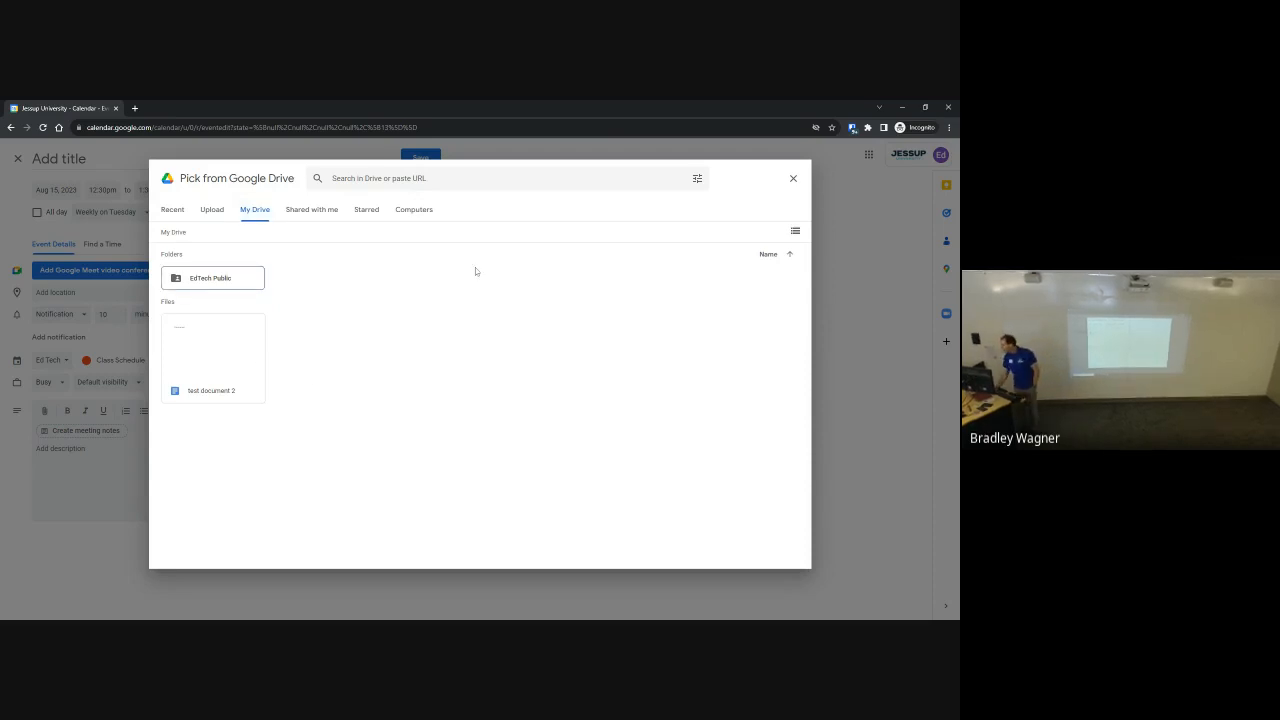
{"action": "left_click", "coordinate": [218, 365]}
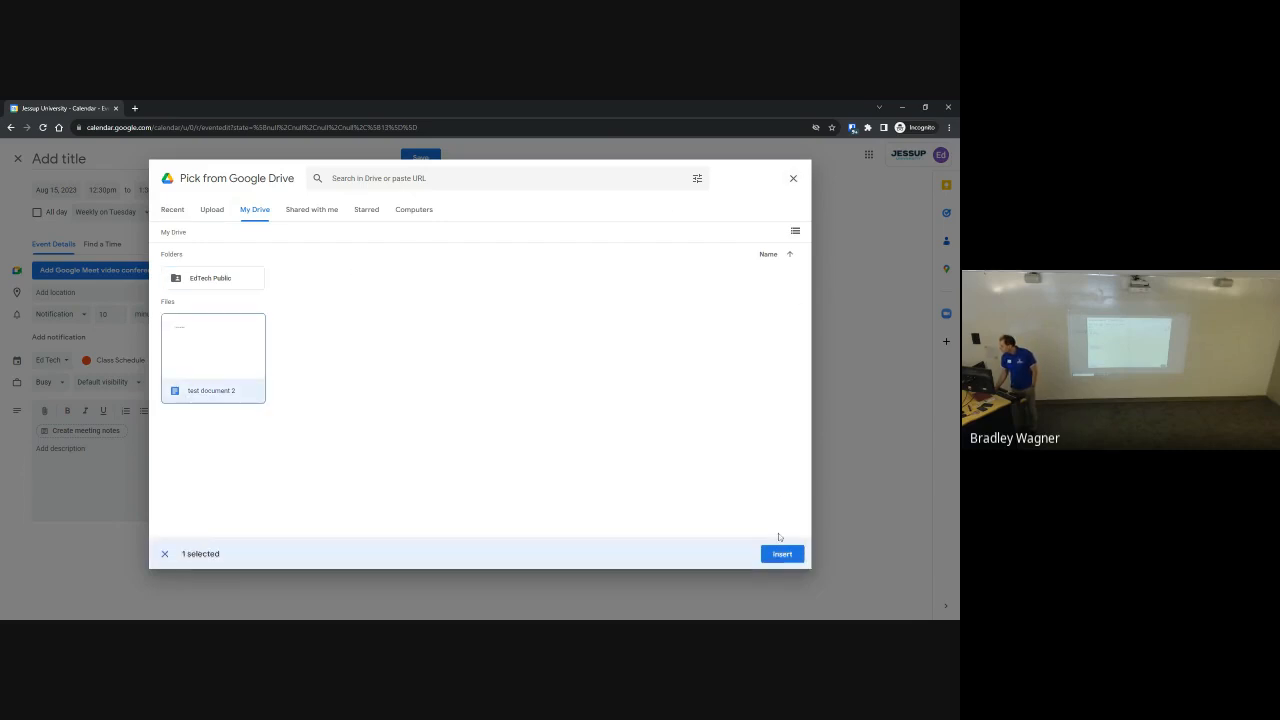
{"action": "left_click", "coordinate": [781, 553]}
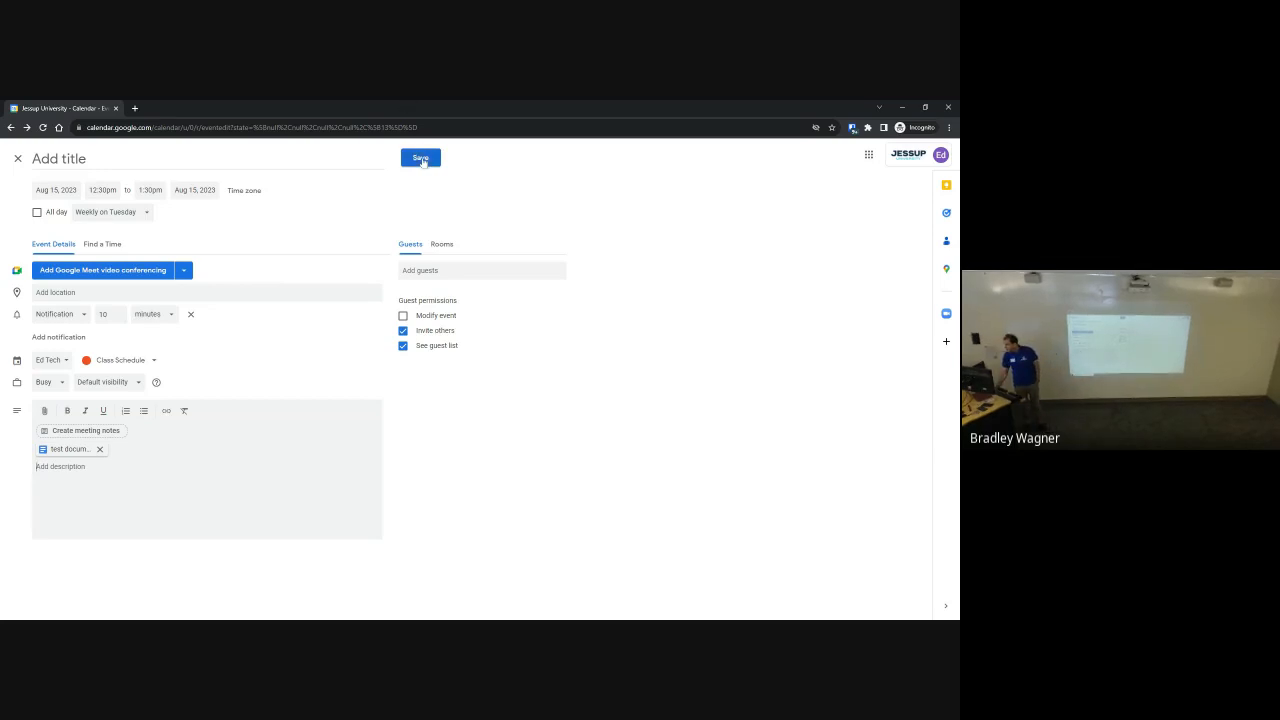
Title the event "test" and save it, postponing the request for browser notification permission
{"action": "left_click", "coordinate": [290, 162]}
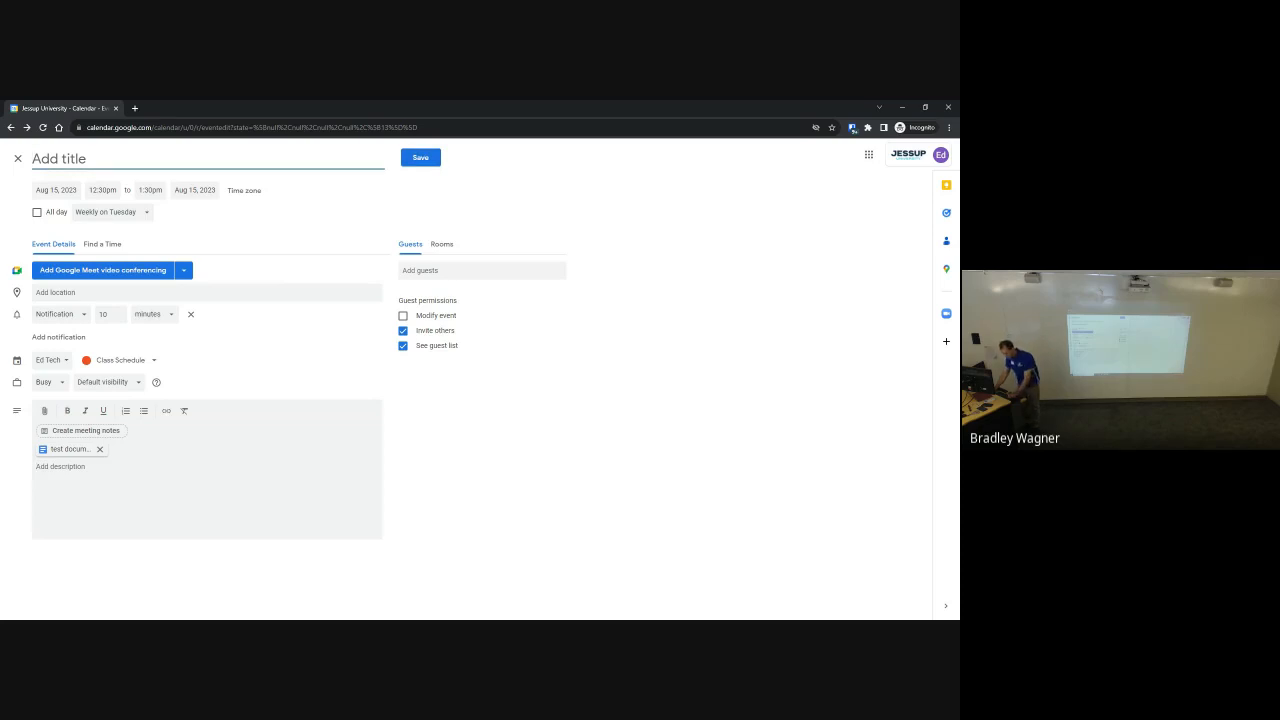
{"action": "type", "text": "test"}
{"action": "left_click", "coordinate": [433, 162]}
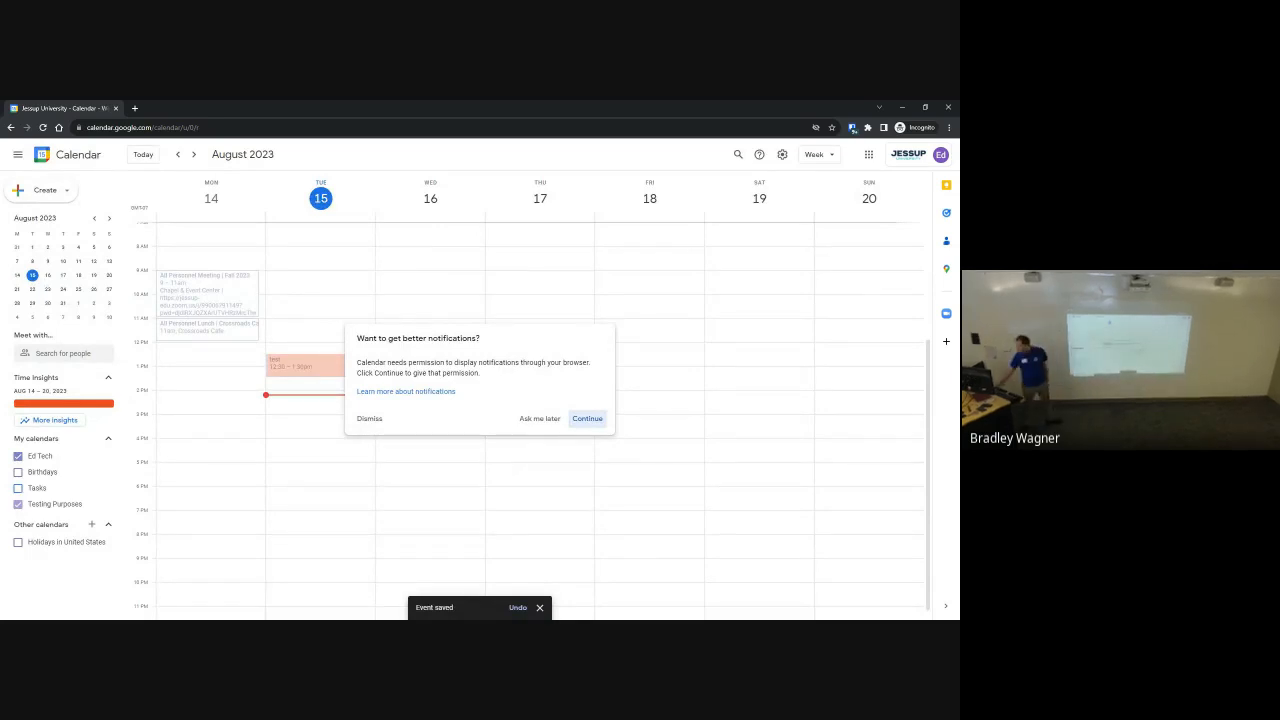
{"action": "left_click", "coordinate": [540, 419]}
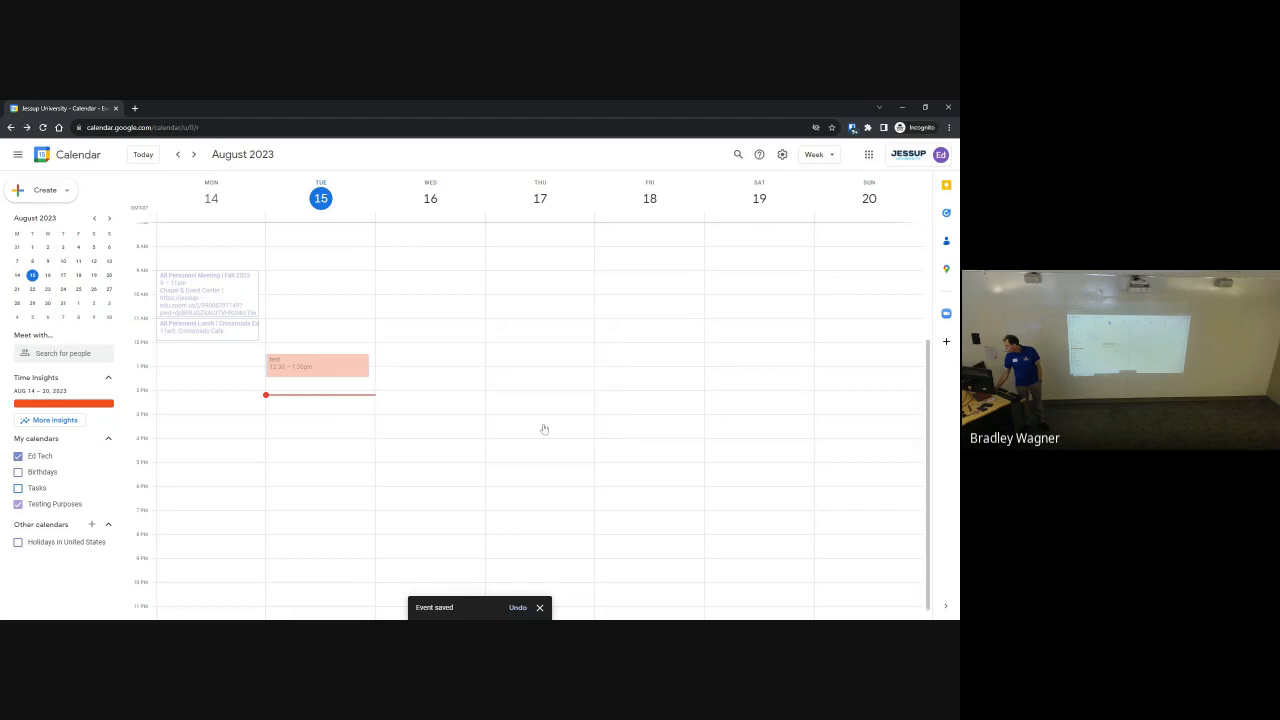
Delete only the August 15 occurrence of the recurring "test" event
{"action": "left_click", "coordinate": [337, 373]}
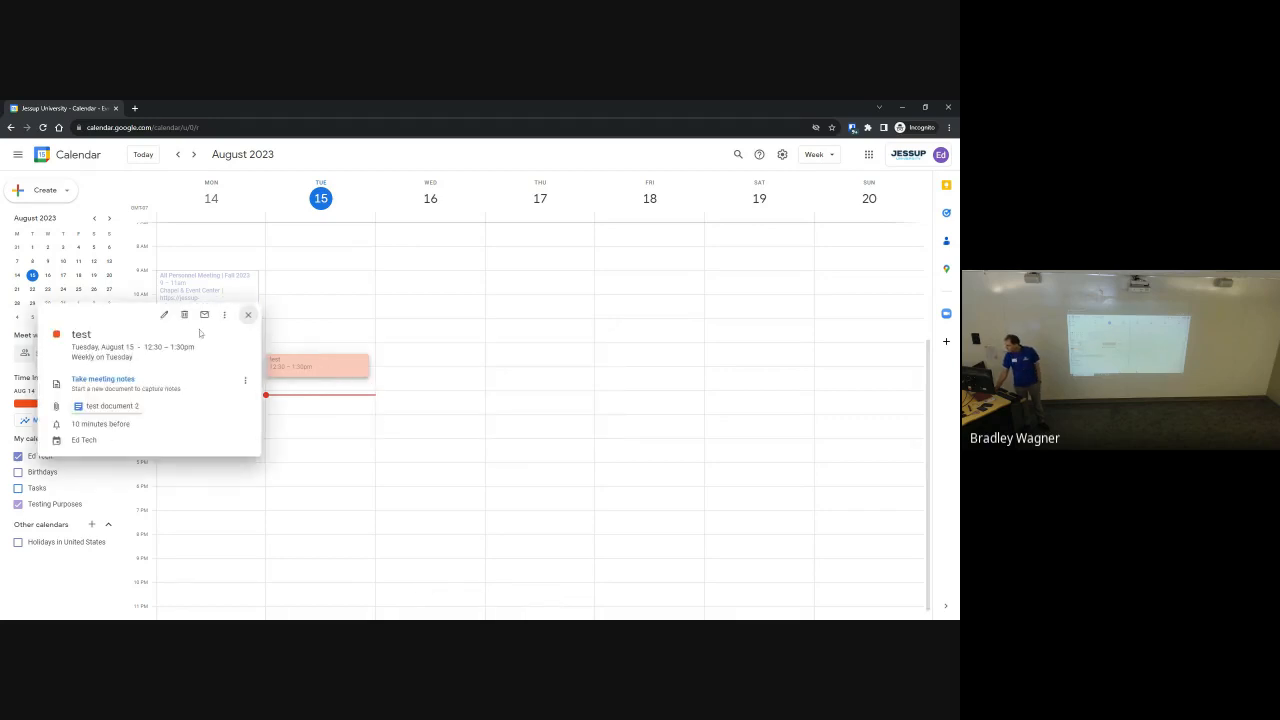
{"action": "left_click", "coordinate": [185, 315]}
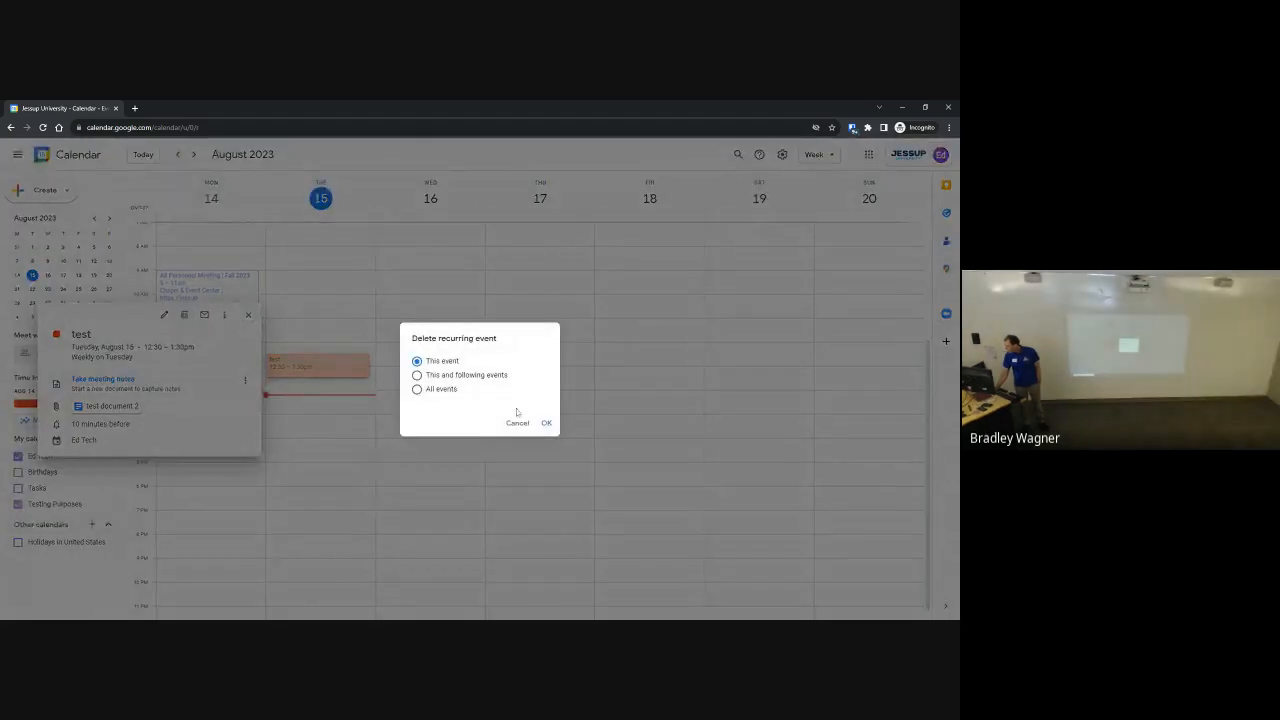
{"action": "left_click", "coordinate": [547, 423]}
Open Google Drive at drive.google.com in a new browser tab
{"action": "left_click", "coordinate": [134, 108]}
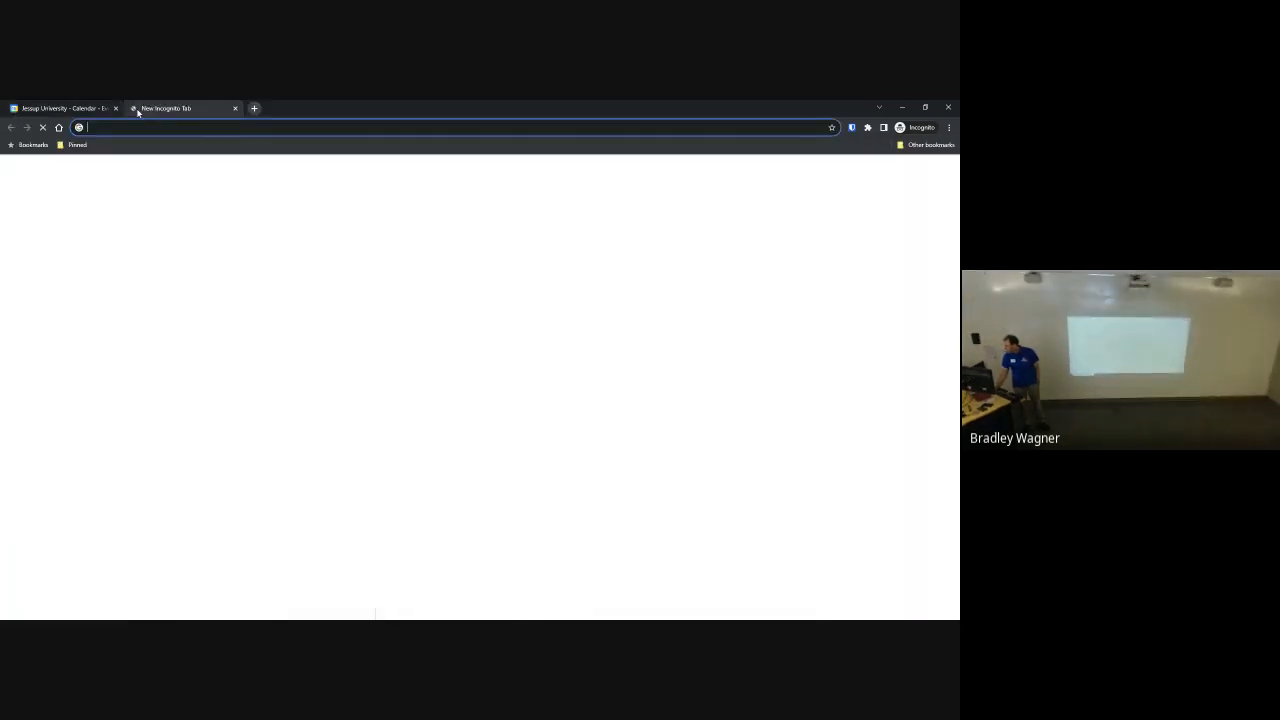
{"action": "type", "text": "drive.google.com"}
{"action": "key", "text": "Return"}
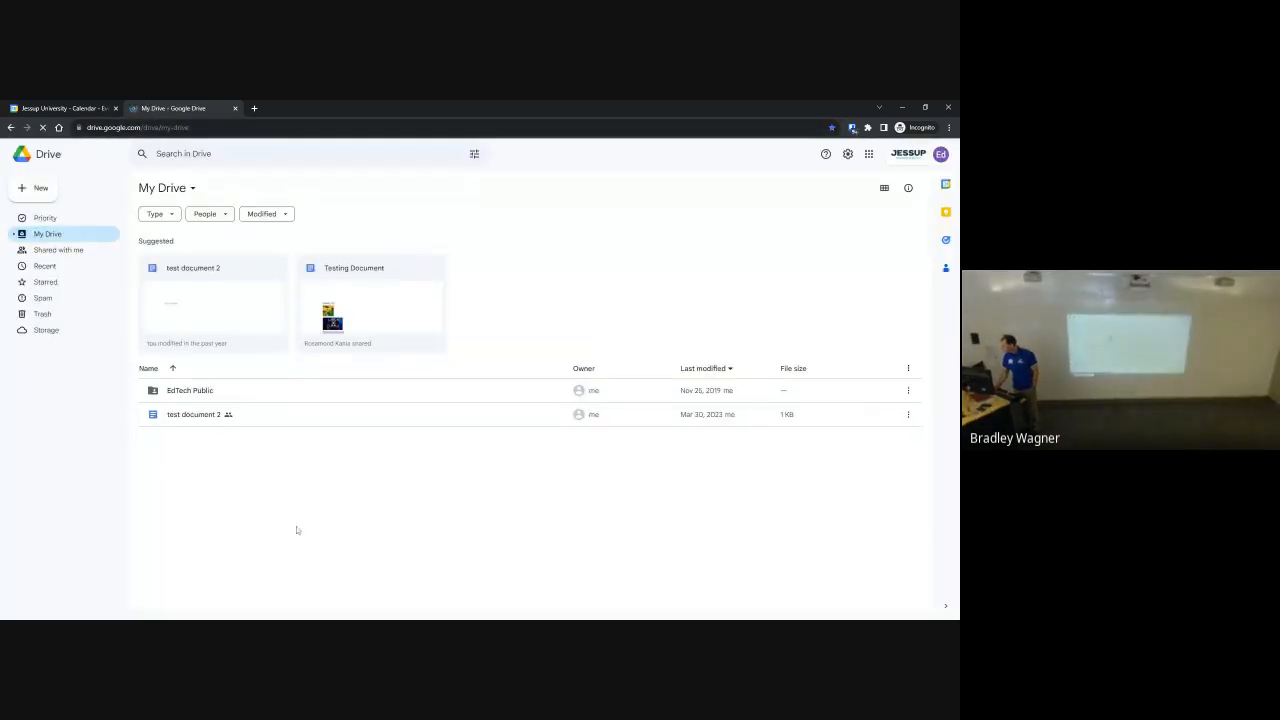
Create a new blank Google Docs document from My Drive and name it "test 2"
{"action": "left_click", "coordinate": [38, 188]}
{"action": "left_click", "coordinate": [77, 247]}
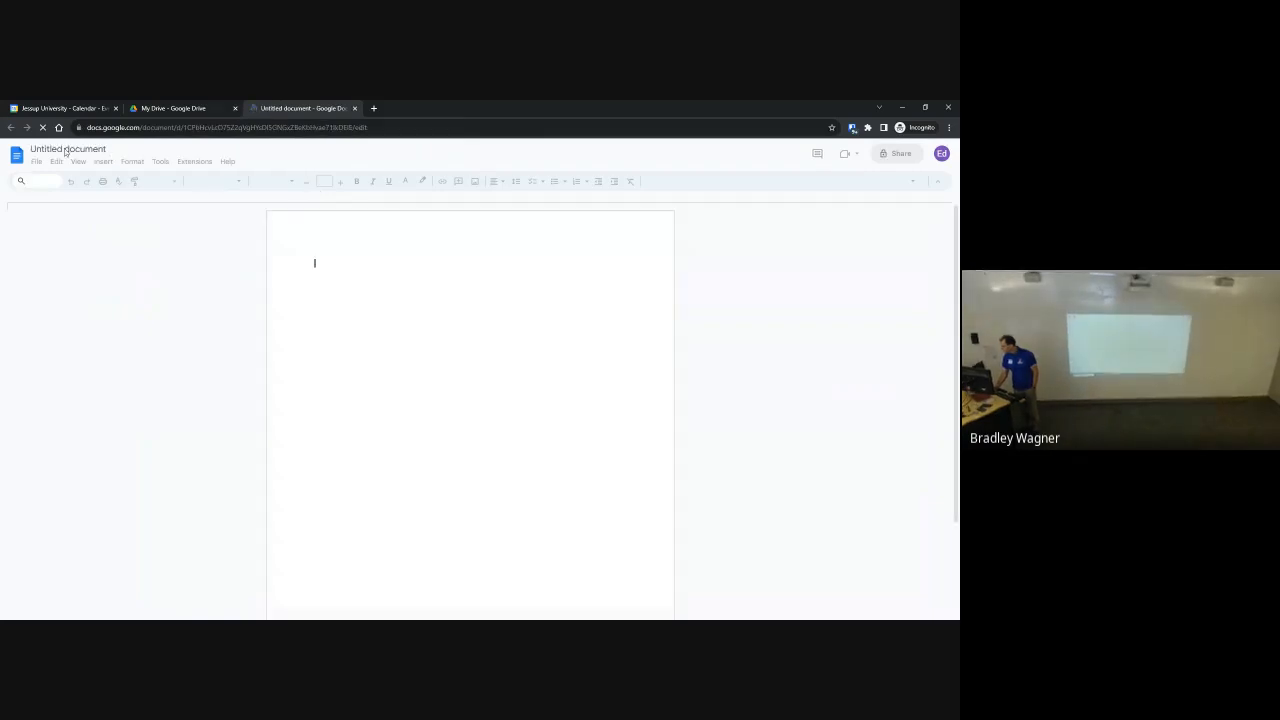
{"action": "left_click", "coordinate": [67, 148]}
{"action": "type", "text": "test 2"}
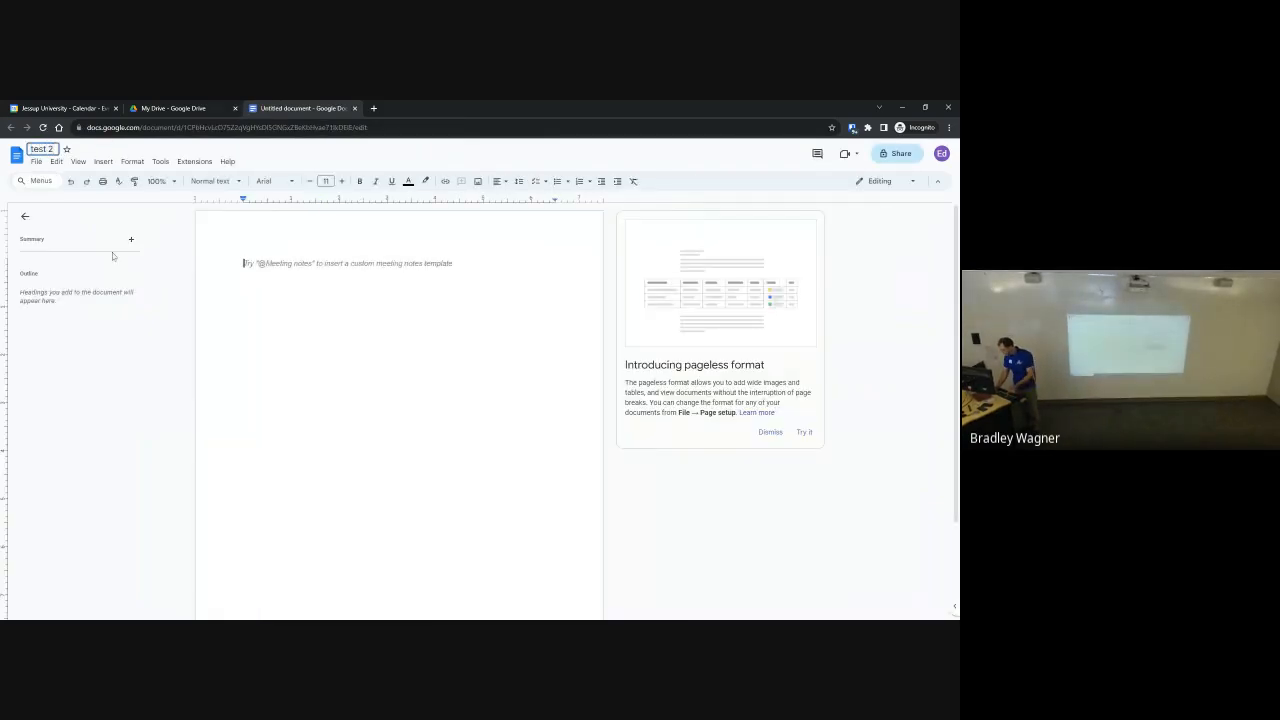
{"action": "key", "text": "Return"}
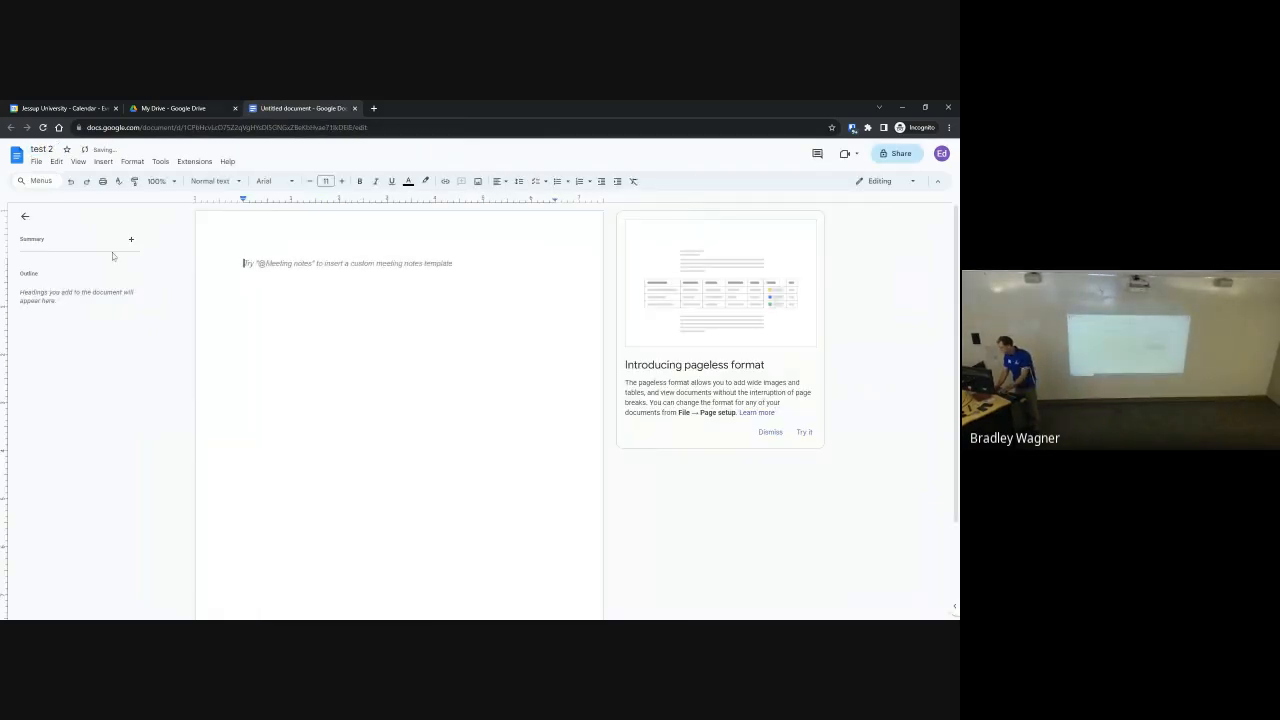
Return to Google Calendar and start an event titled "test" on August 15, 2:30pm to 3:30pm, with its full details open
{"action": "key", "text": "ctrl+shift+Tab"}
{"action": "key", "text": "ctrl+shift+Tab"}
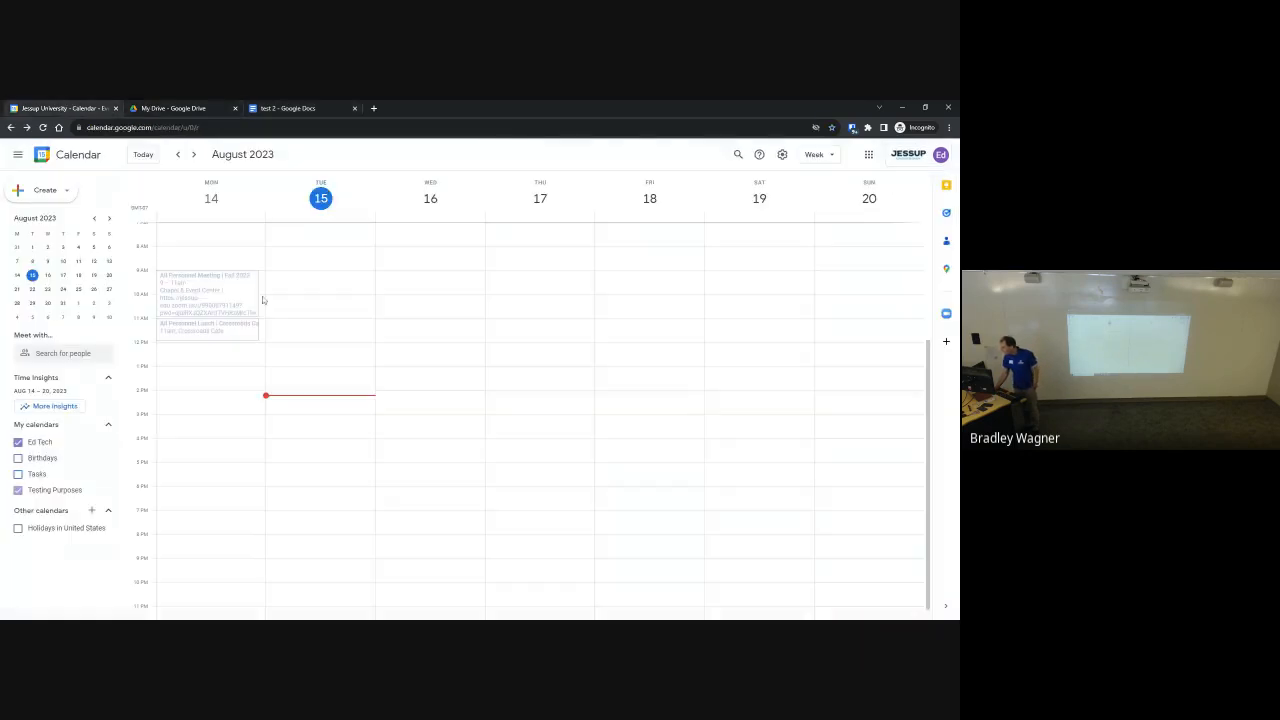
{"action": "left_click", "coordinate": [332, 410]}
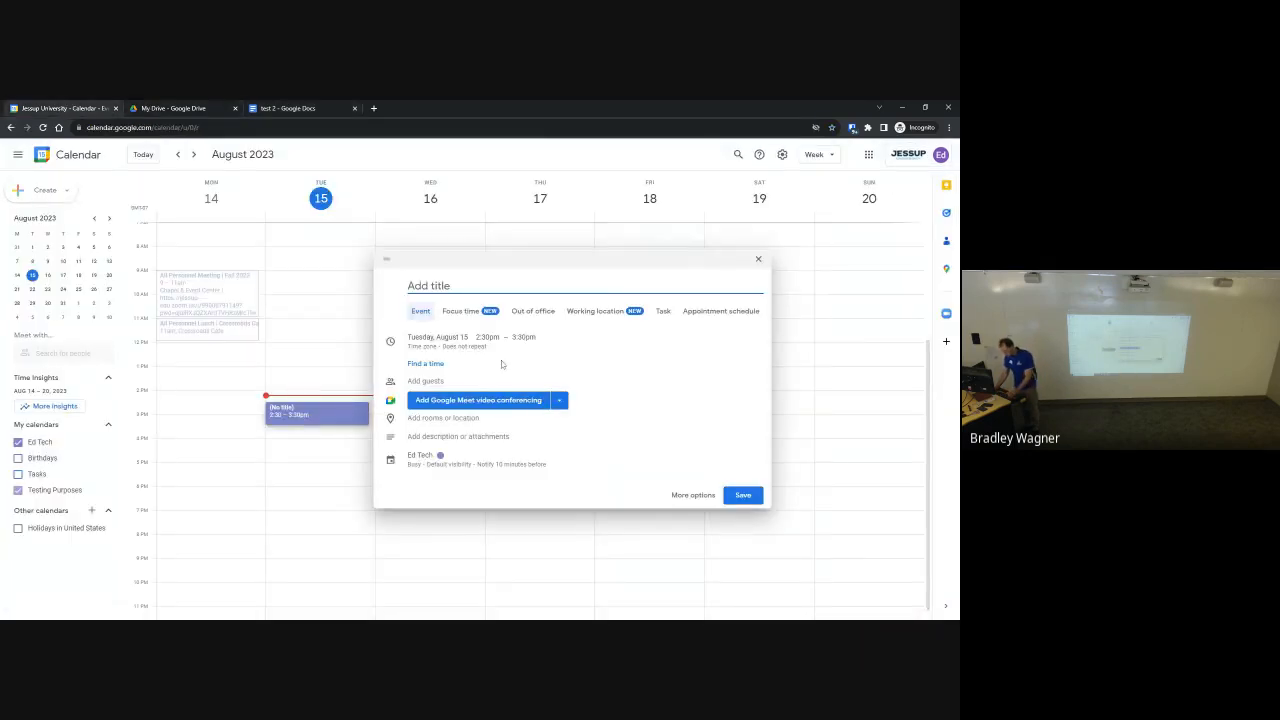
{"action": "type", "text": "test"}
{"action": "left_click", "coordinate": [693, 495]}
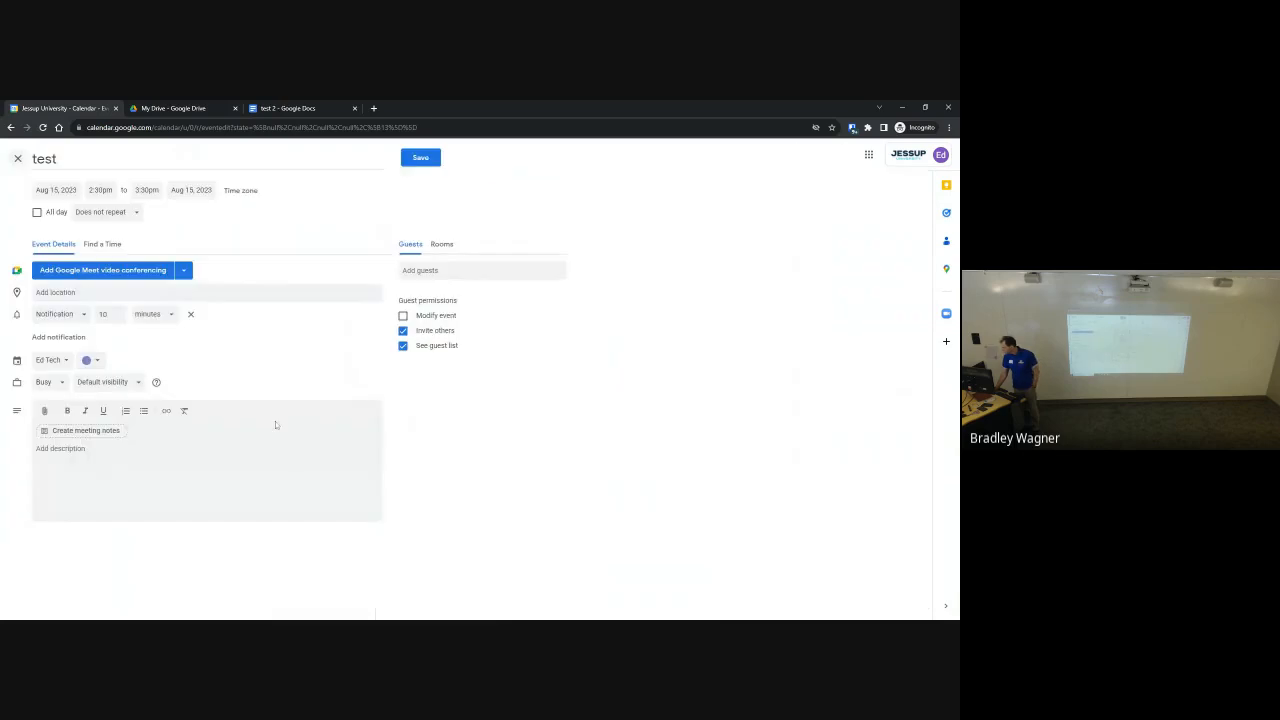
Attach the "test 2" document from Drive to the event and add a suggested colleague as a guest
{"action": "left_click", "coordinate": [44, 410]}
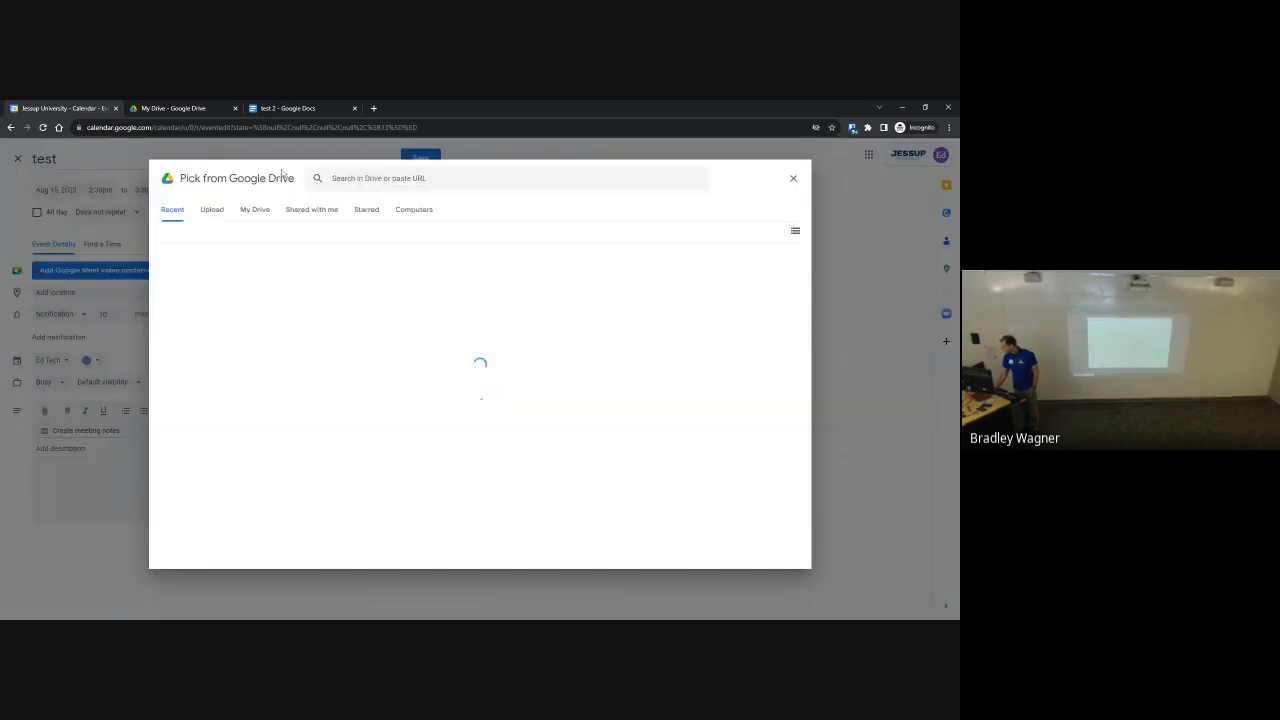
{"action": "double_click", "coordinate": [237, 322]}
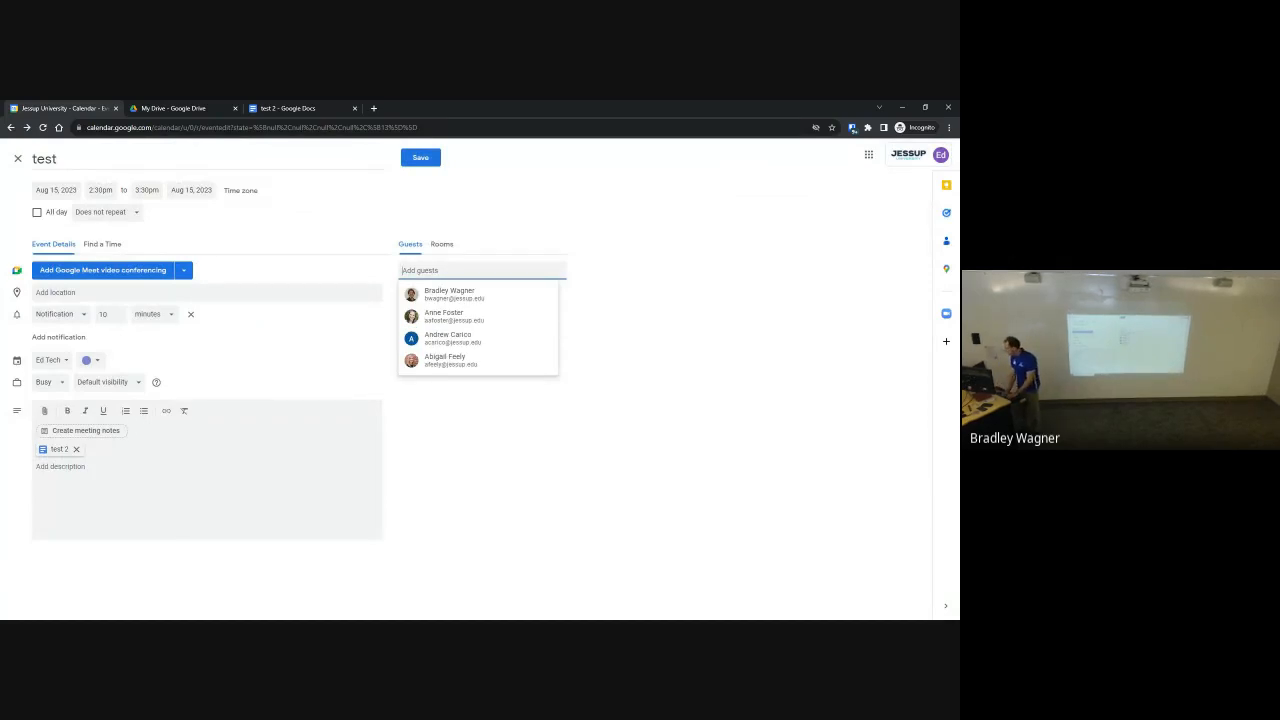
{"action": "left_click", "coordinate": [491, 296]}
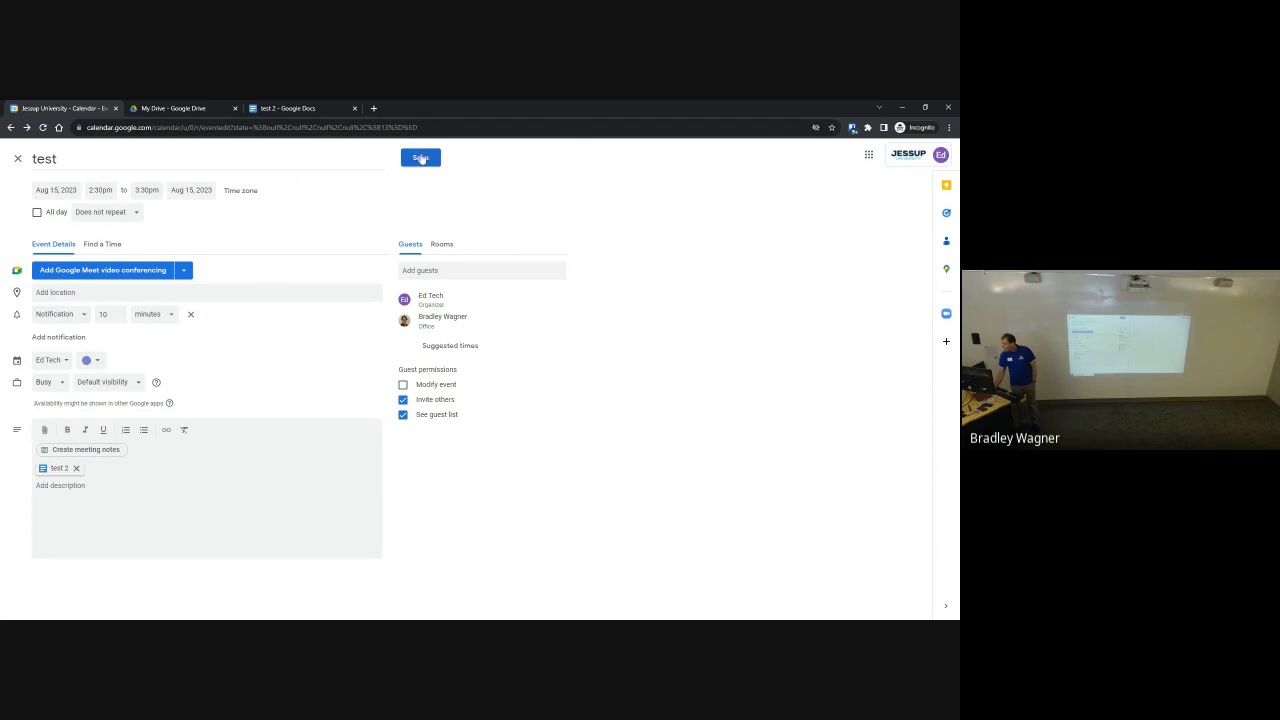
Try to save the event with invitation emails and Viewer access to "test 2" for the guest
{"action": "left_click", "coordinate": [421, 157]}
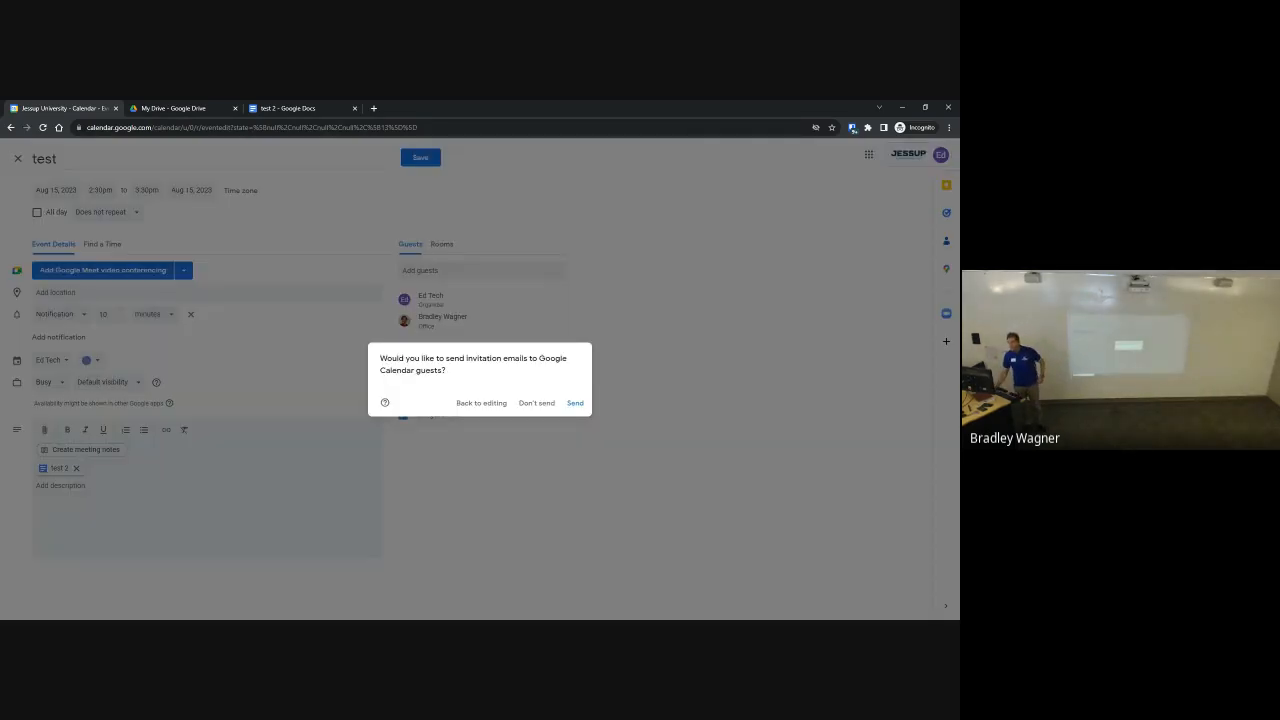
{"action": "left_click", "coordinate": [584, 411]}
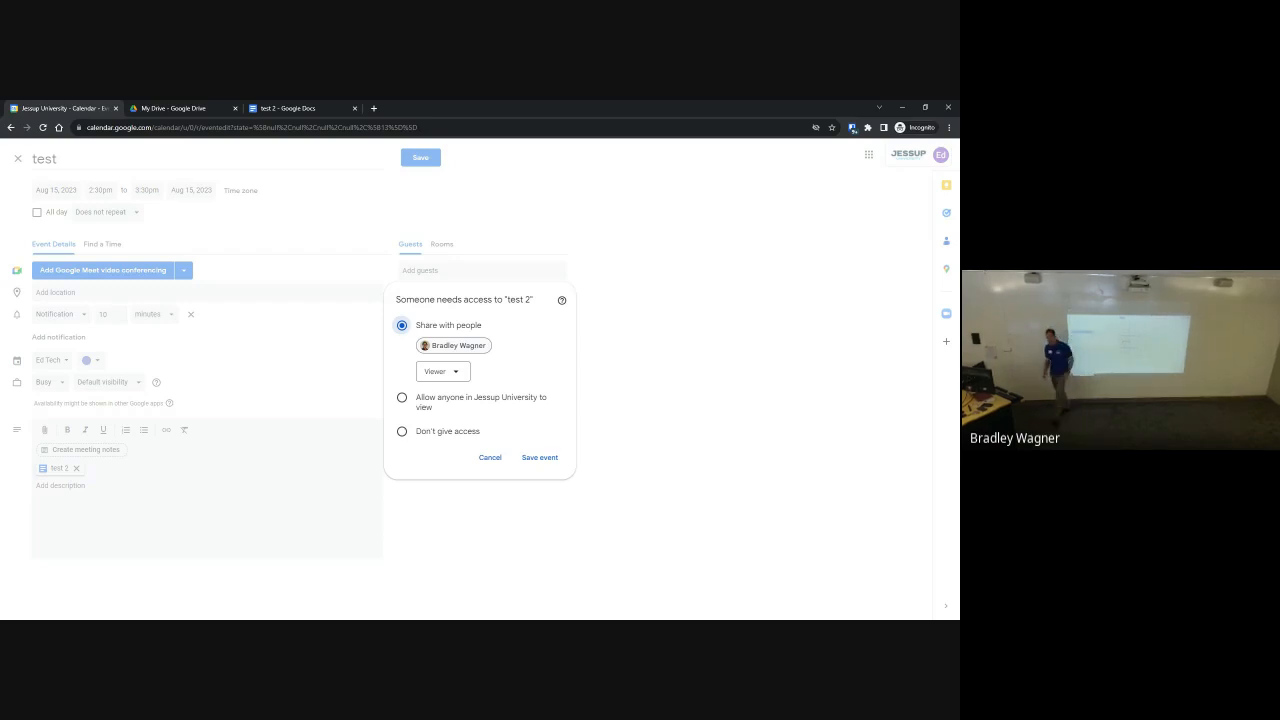
{"action": "left_click", "coordinate": [467, 376]}
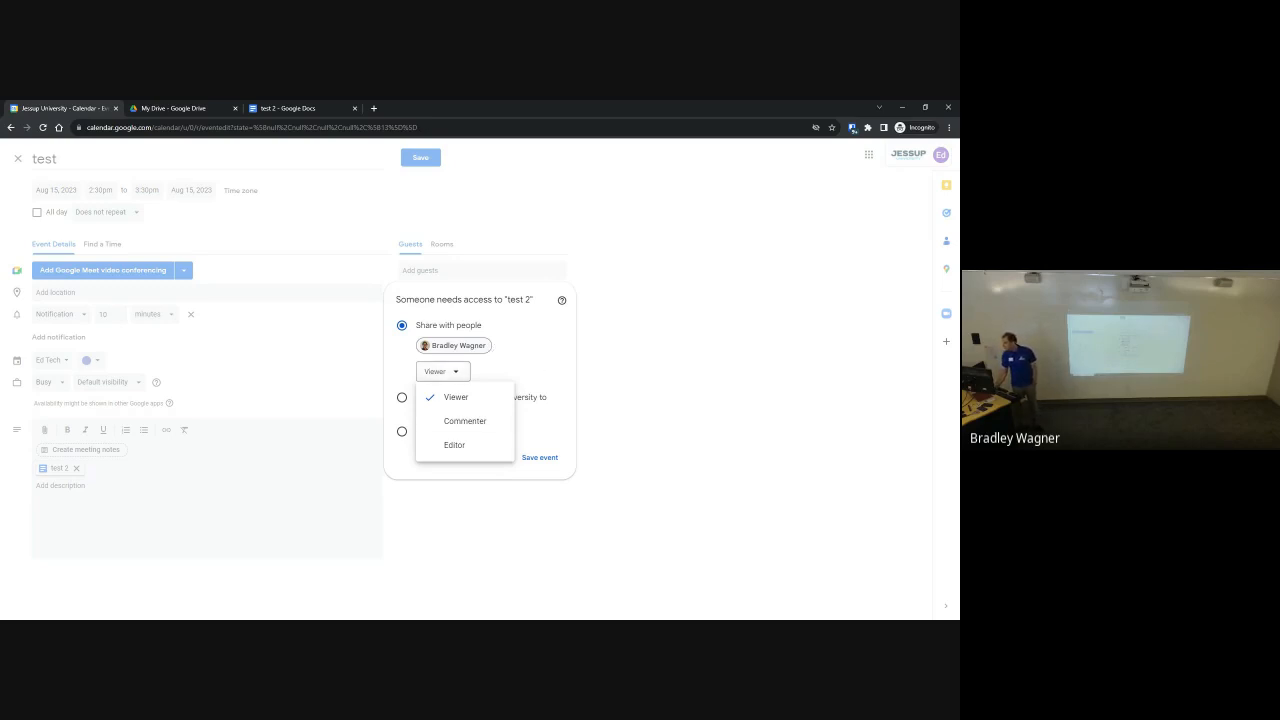
{"action": "left_click", "coordinate": [452, 397]}
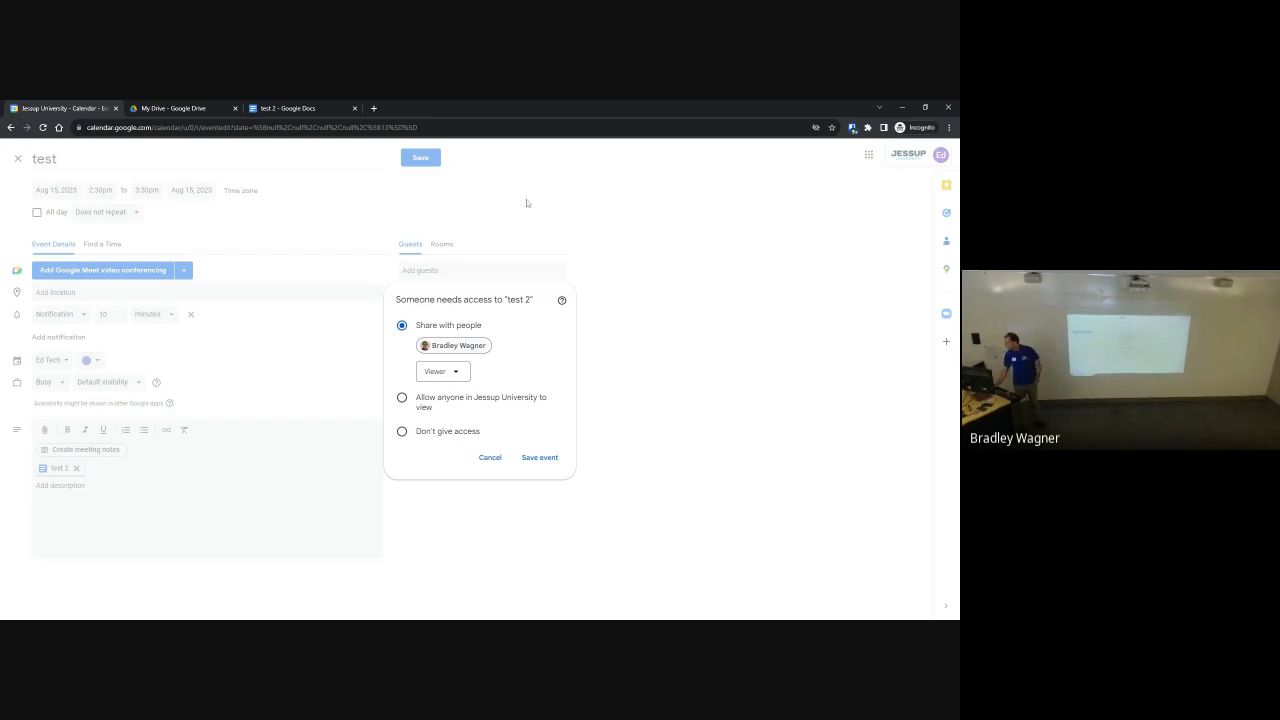
{"action": "left_click", "coordinate": [538, 457]}
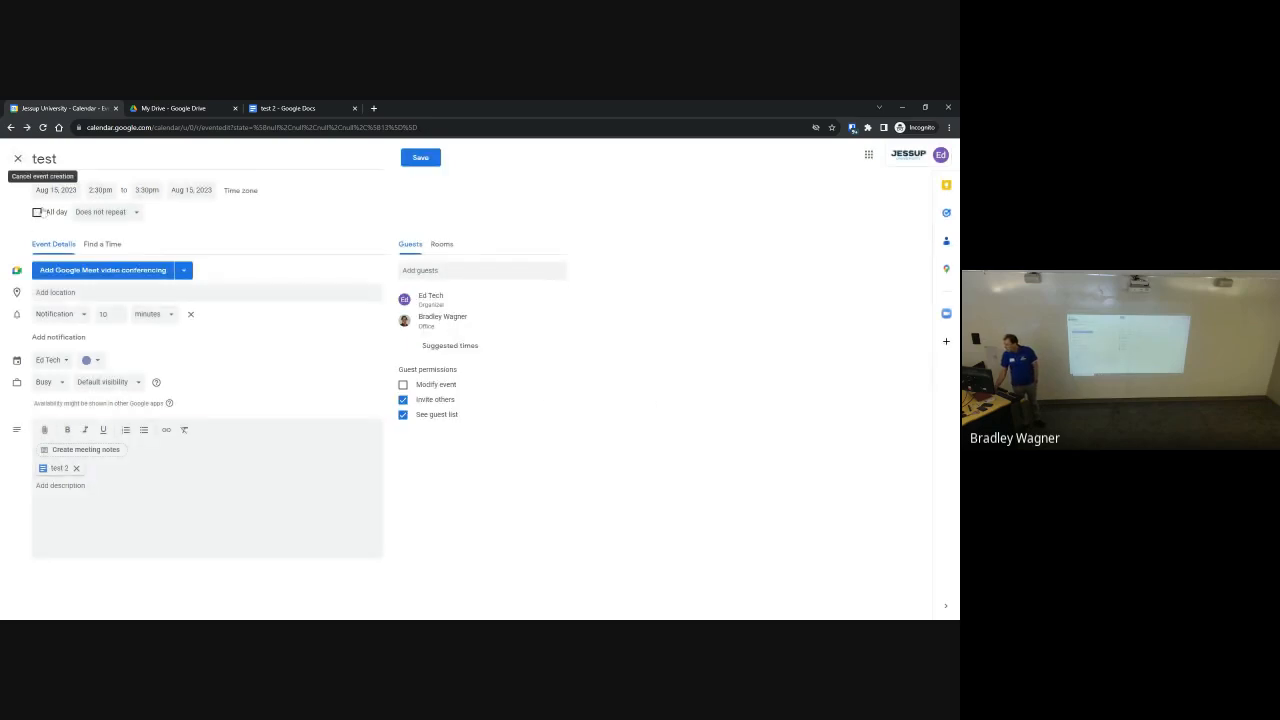
Make the event all-day and save it without sending invitations or giving the guest access to "test 2"
{"action": "left_click", "coordinate": [37, 212]}
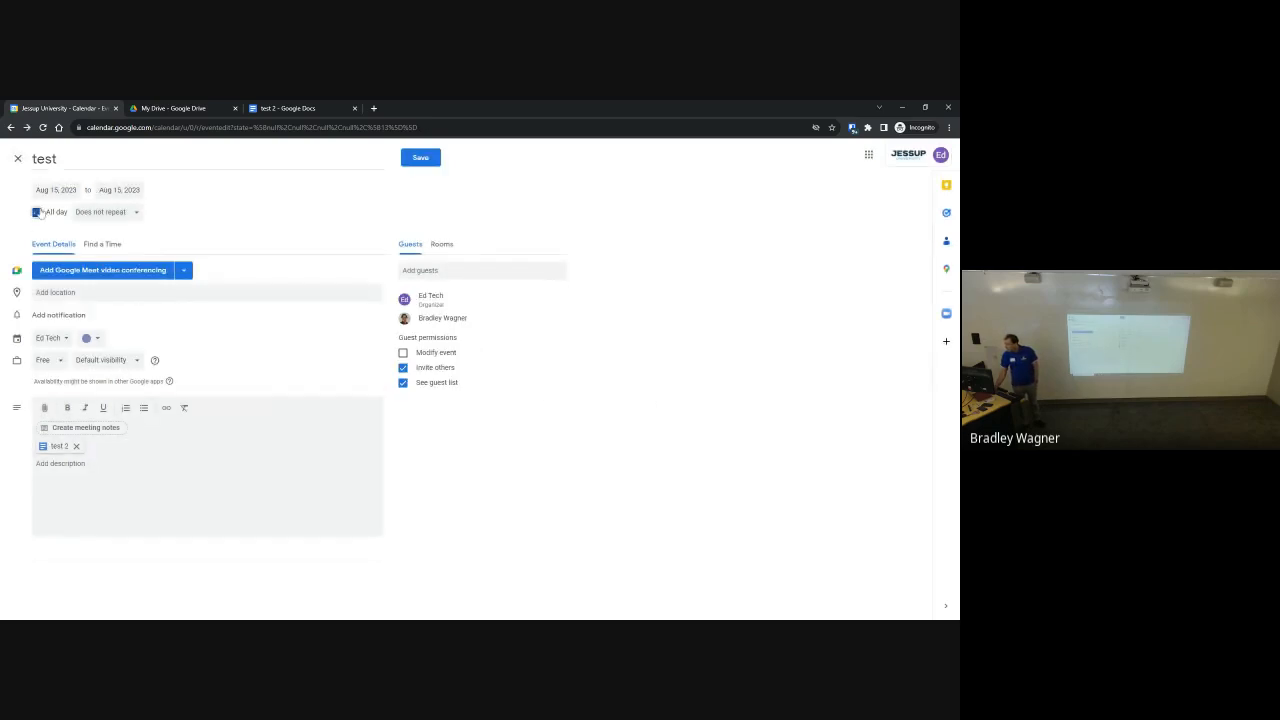
{"action": "left_click", "coordinate": [424, 167]}
{"action": "left_click", "coordinate": [534, 404]}
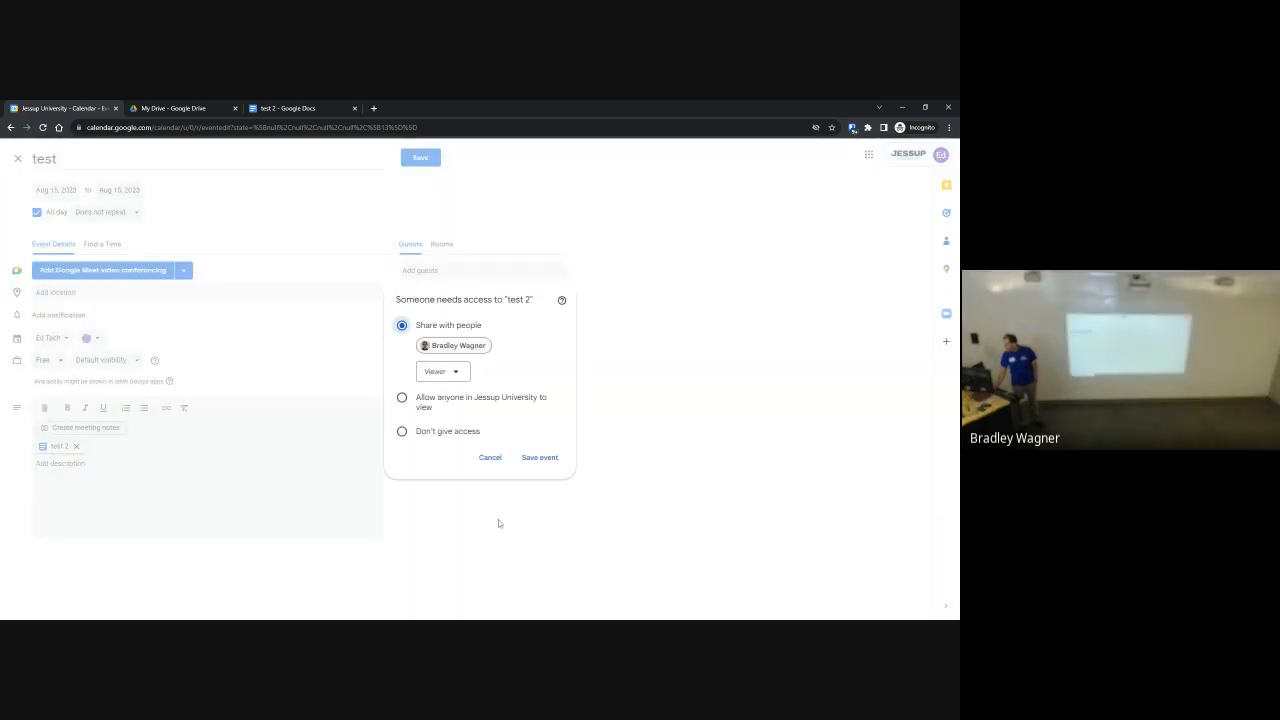
{"action": "left_click", "coordinate": [402, 431]}
{"action": "left_click", "coordinate": [541, 458]}
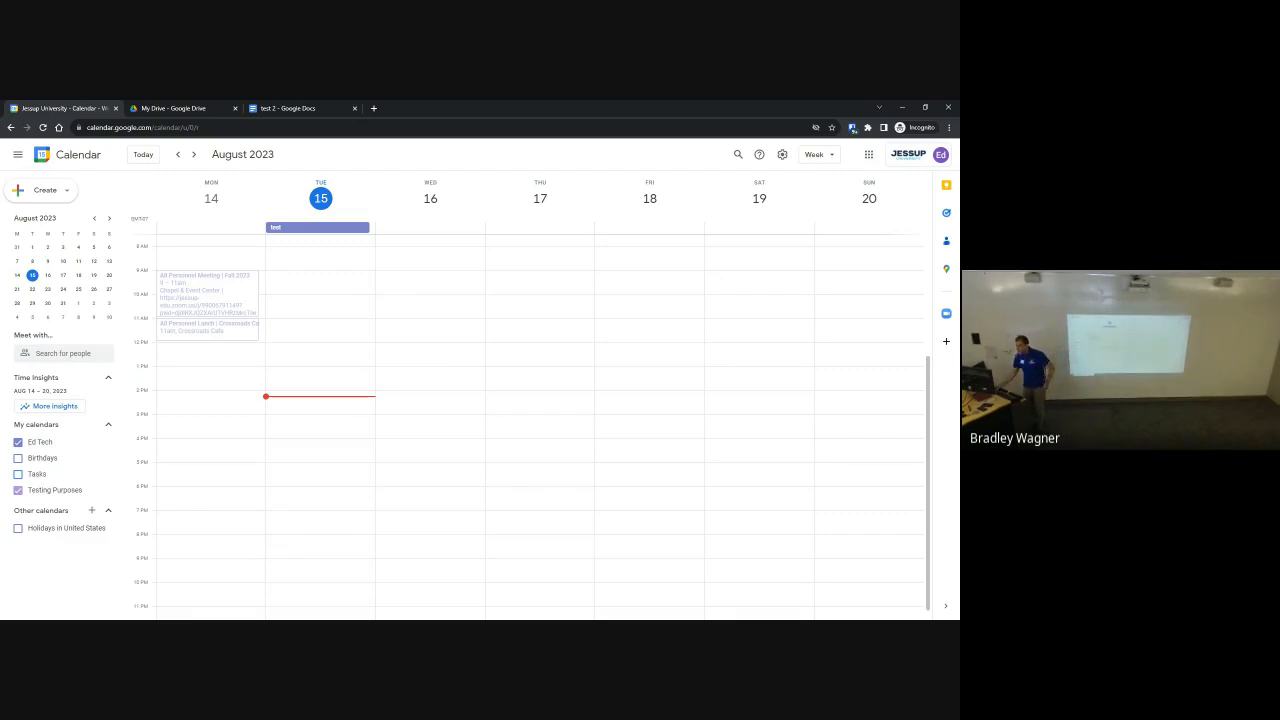
Check a colleague's availability in the week view, preview a meeting on August 16 at 2:30pm, and discard both the draft and the overlay
{"action": "left_click", "coordinate": [64, 358]}
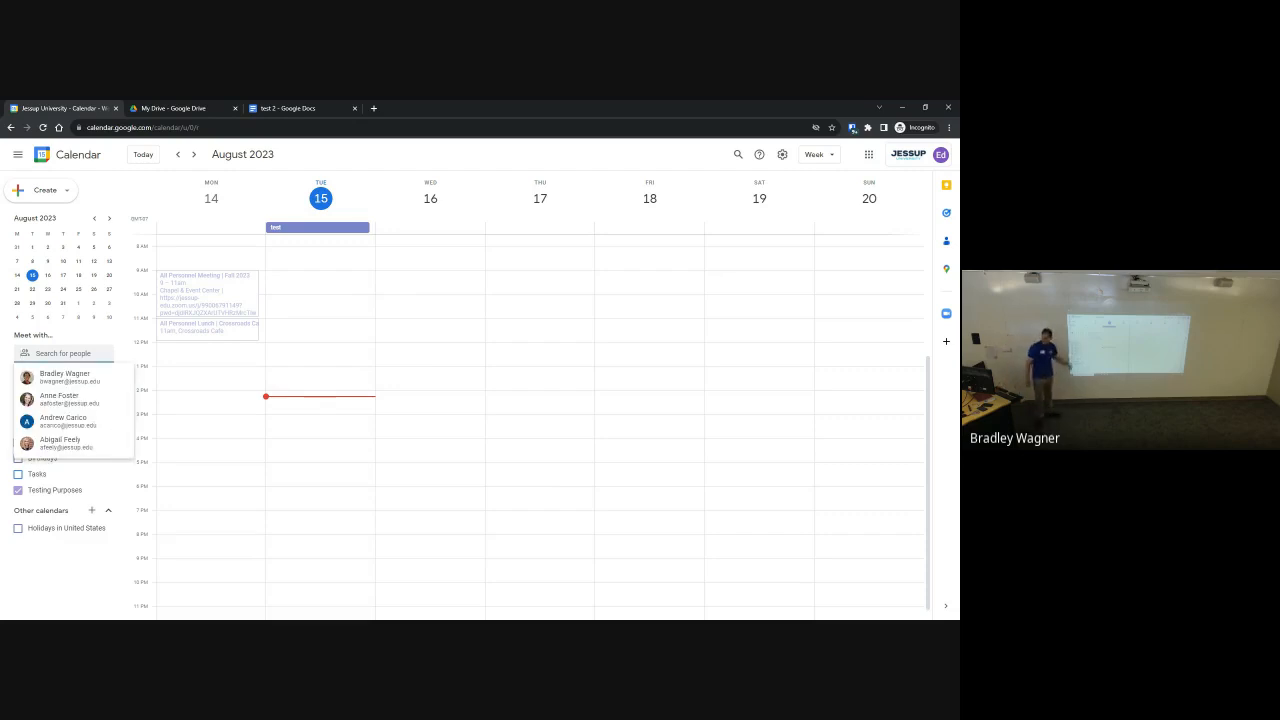
{"action": "left_click", "coordinate": [64, 375]}
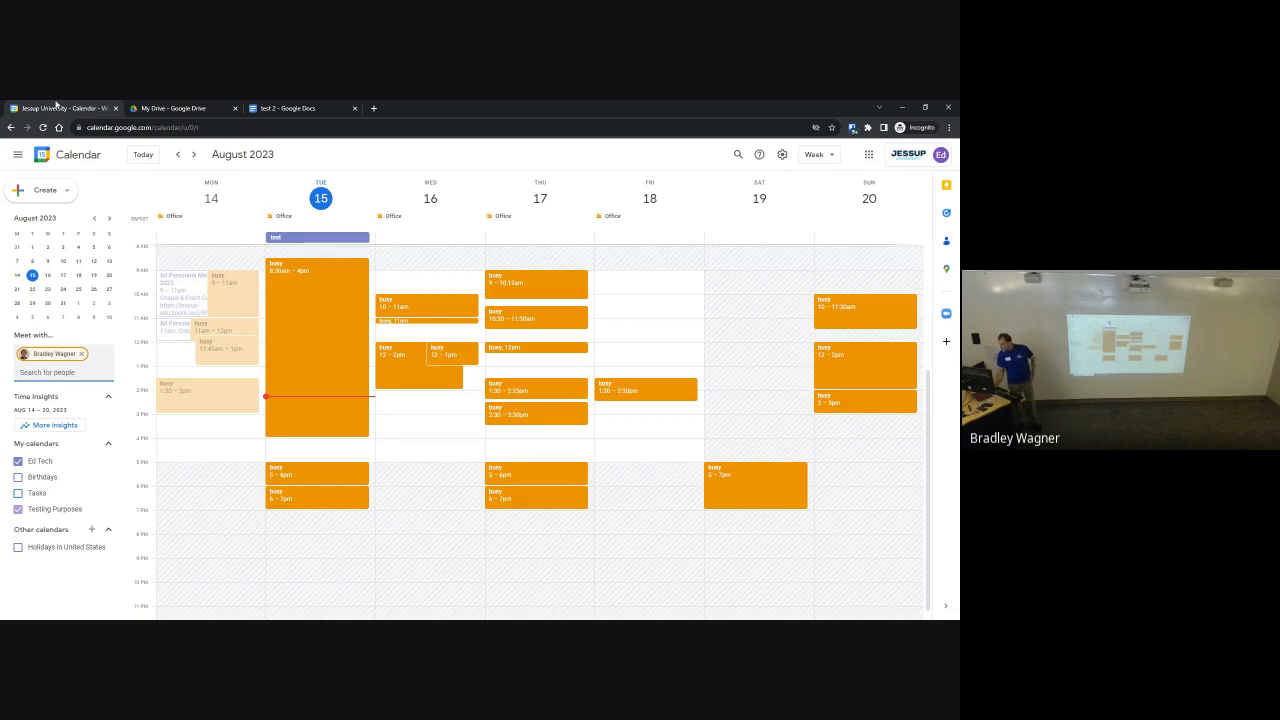
{"action": "left_click", "coordinate": [455, 405]}
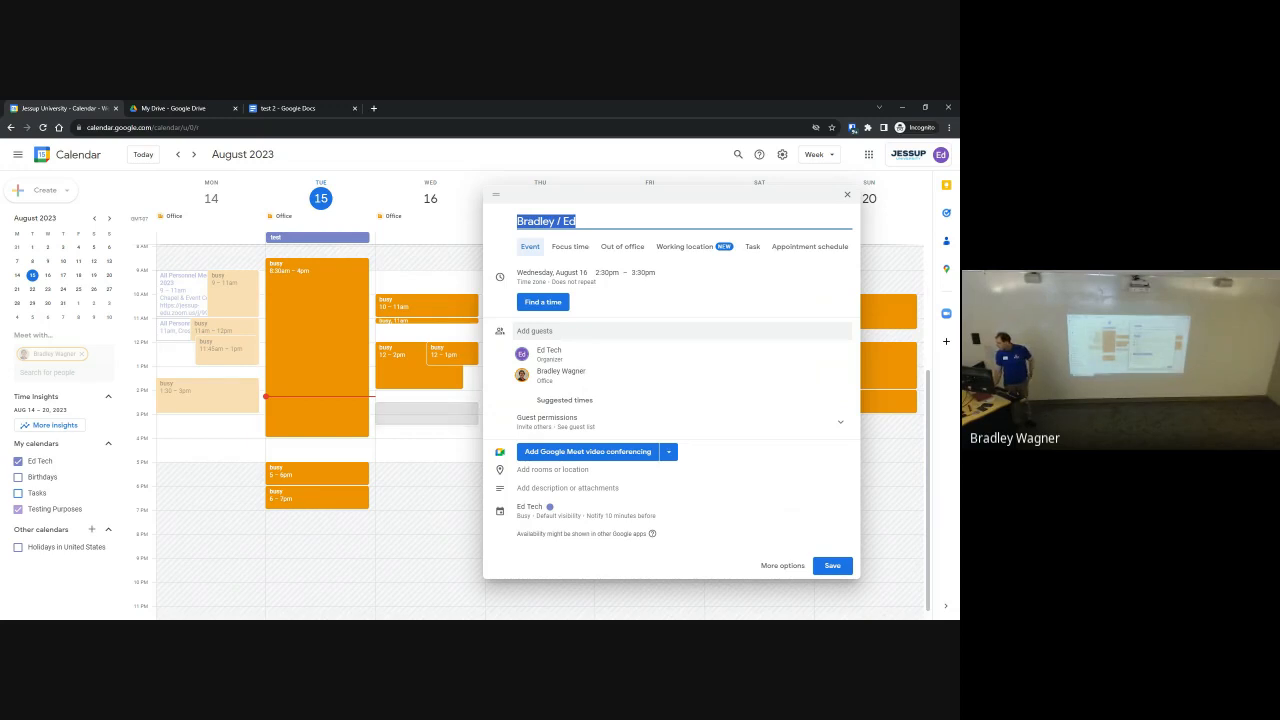
{"action": "left_click", "coordinate": [846, 197]}
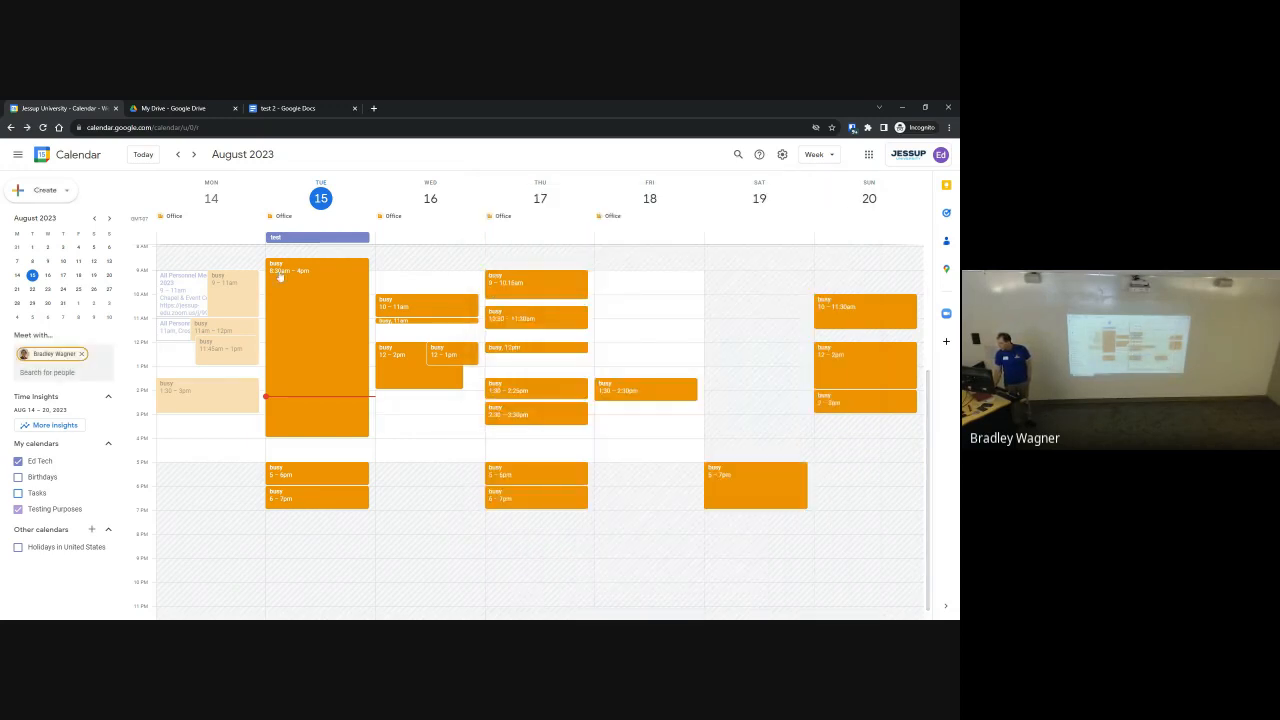
{"action": "left_click", "coordinate": [84, 354]}
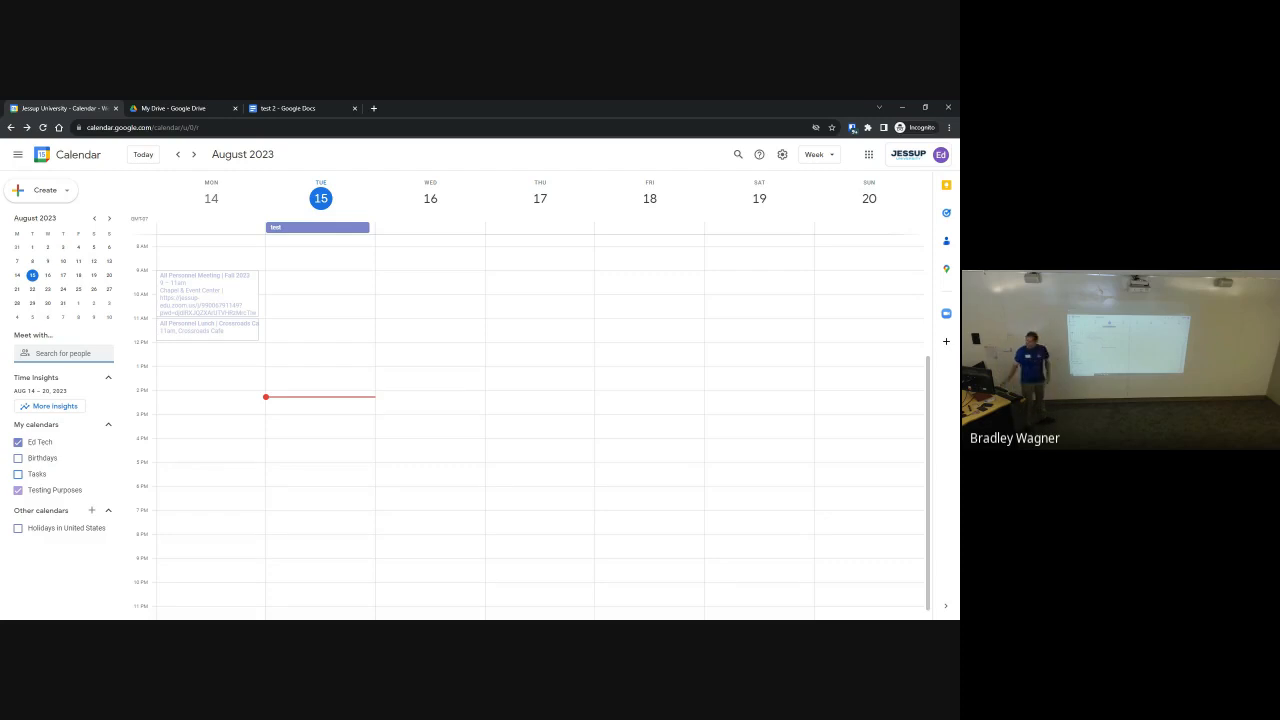
Look through the calendar in Day, Month, Year and 4 days views and return to the Week view
{"action": "left_click", "coordinate": [831, 158]}
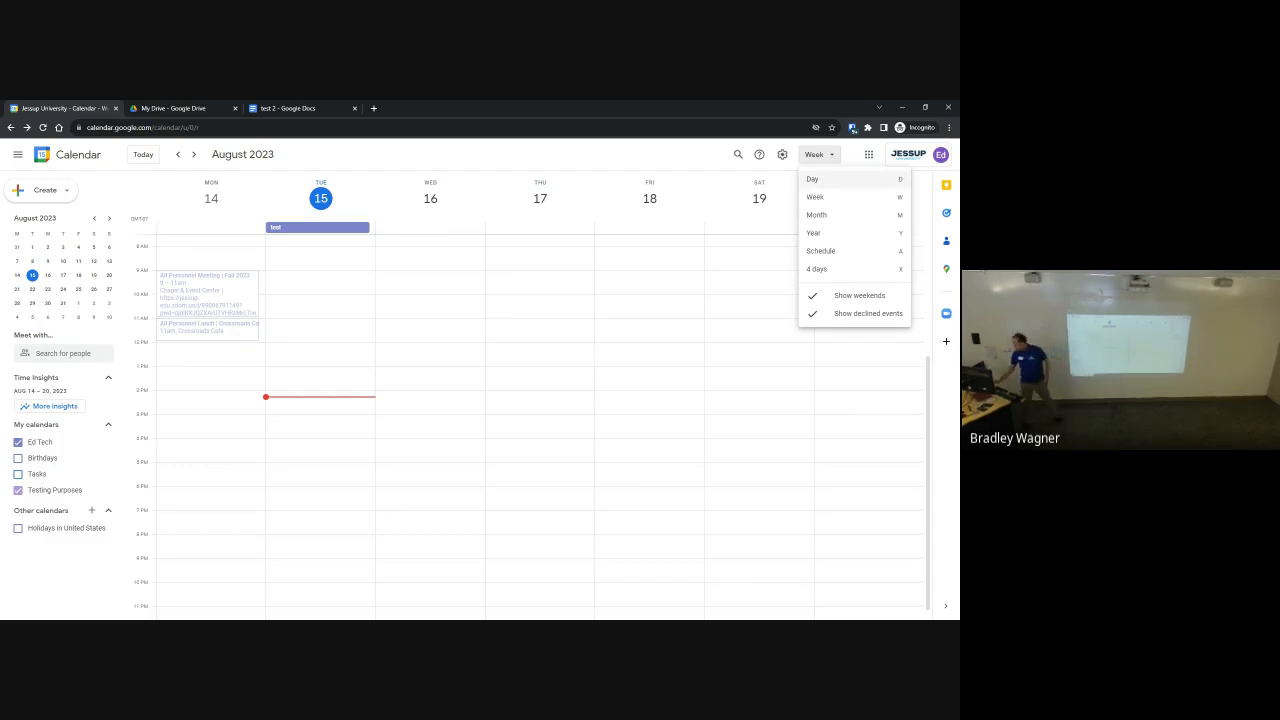
{"action": "left_click", "coordinate": [815, 179]}
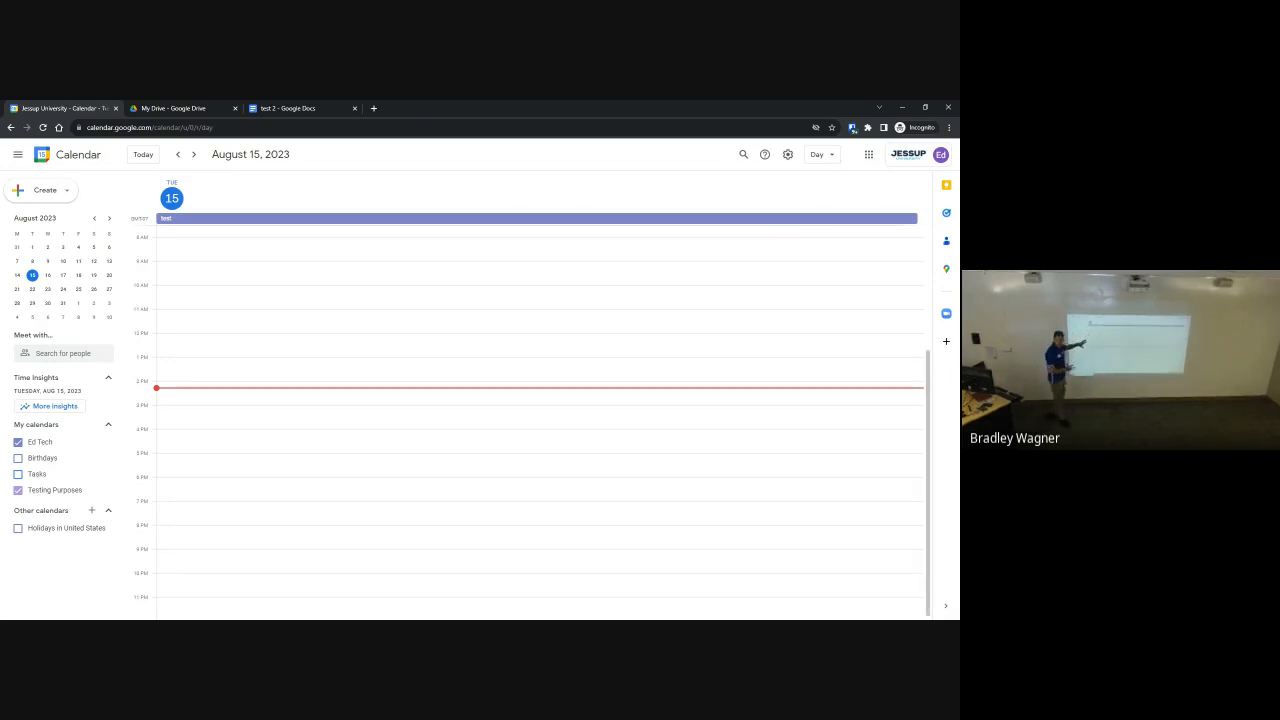
{"action": "left_click", "coordinate": [822, 156]}
{"action": "left_click", "coordinate": [836, 216]}
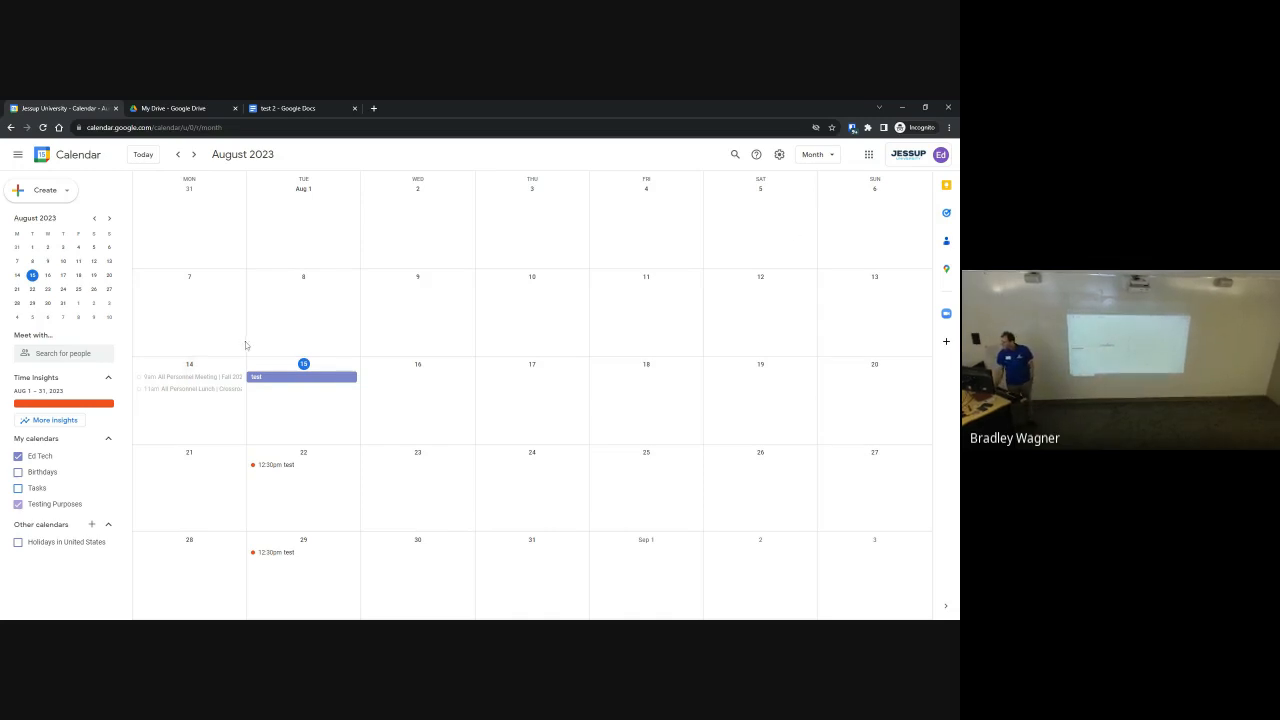
{"action": "left_click", "coordinate": [808, 155]}
{"action": "left_click", "coordinate": [827, 241]}
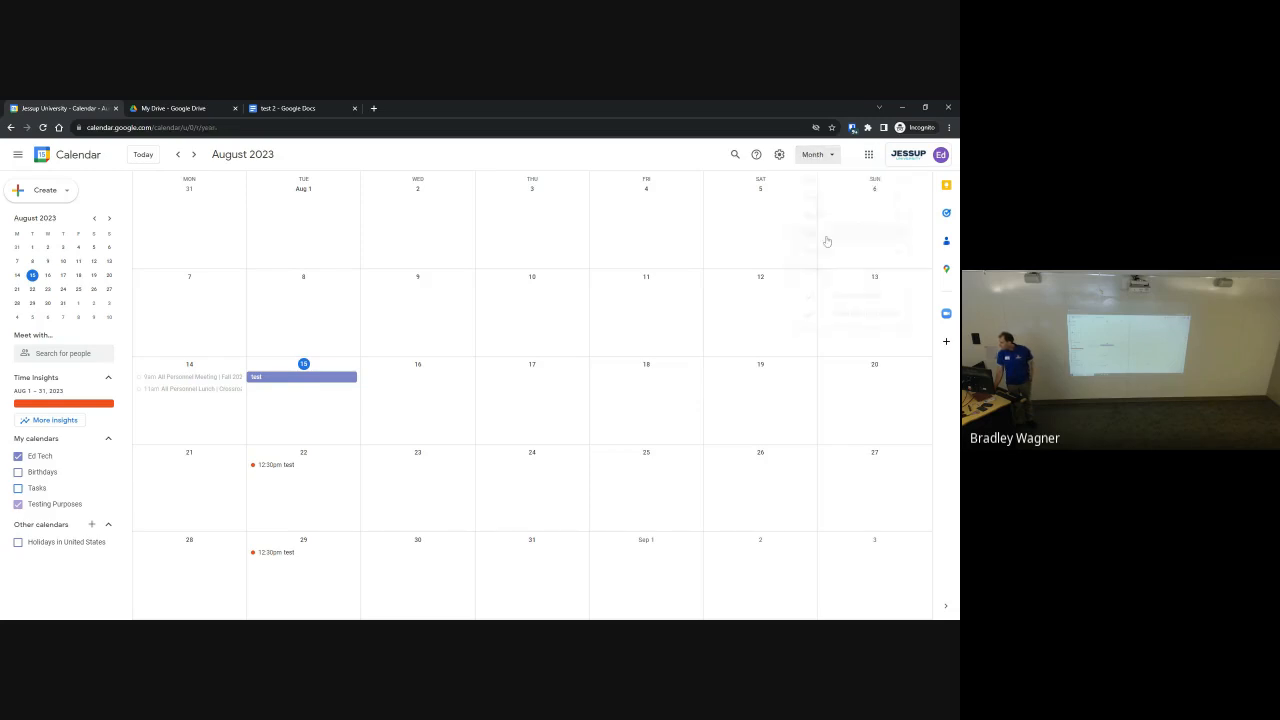
{"action": "left_click", "coordinate": [818, 154]}
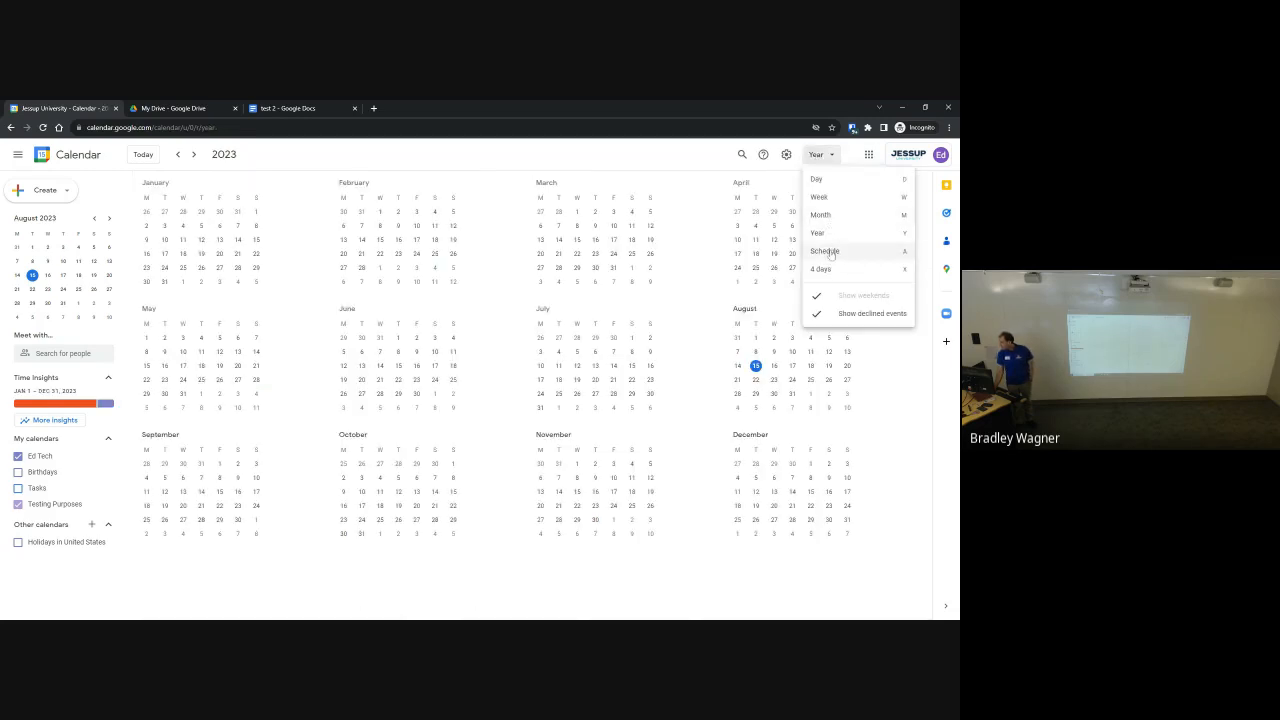
{"action": "left_click", "coordinate": [828, 269]}
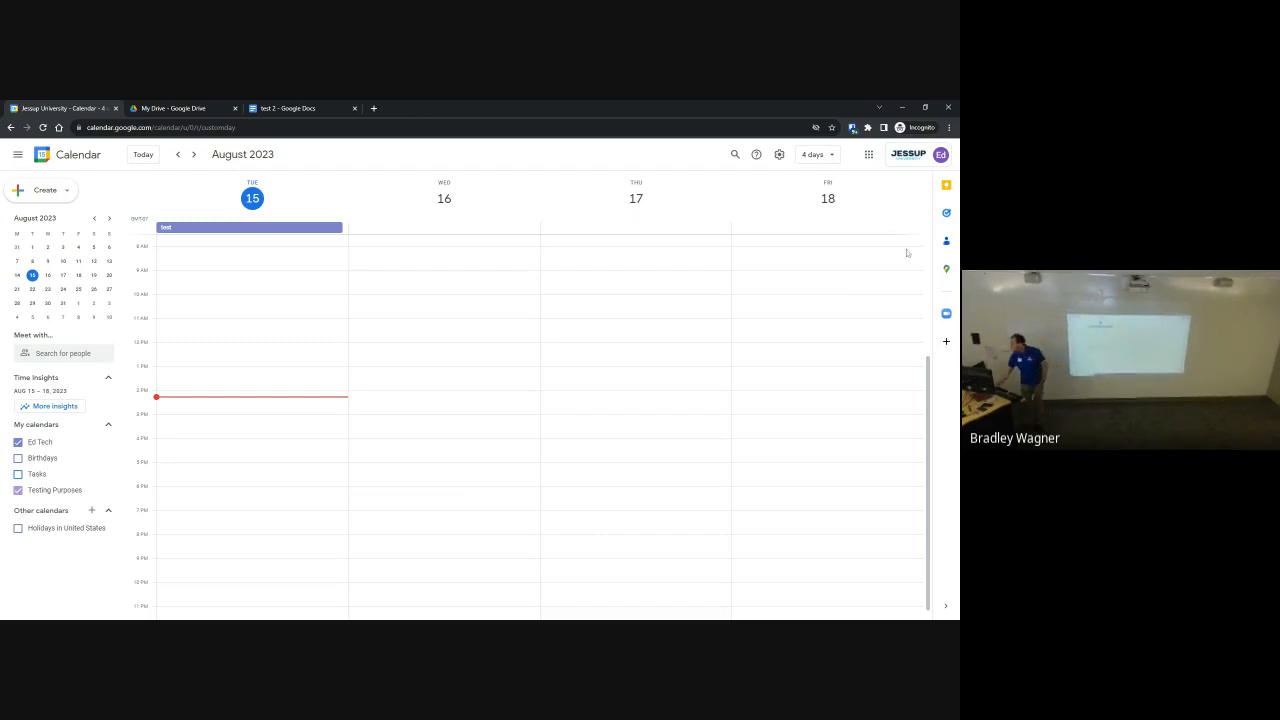
{"action": "left_click", "coordinate": [818, 154]}
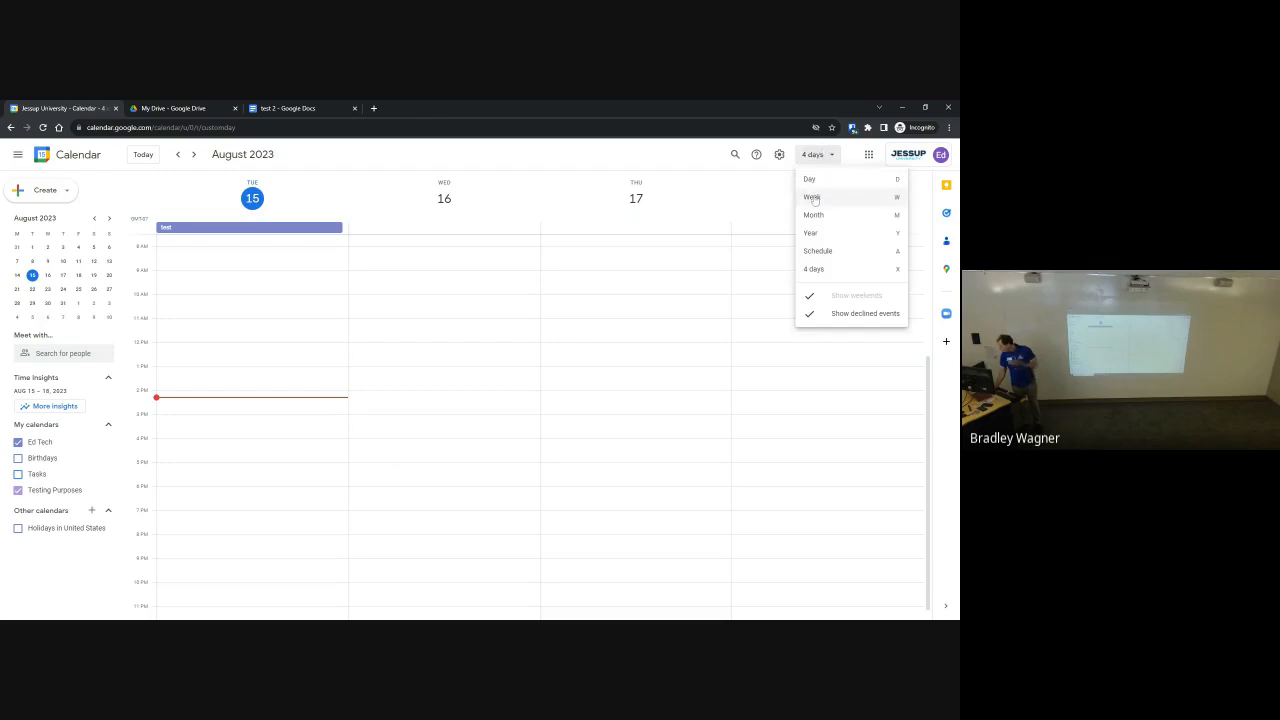
{"action": "left_click", "coordinate": [814, 198]}
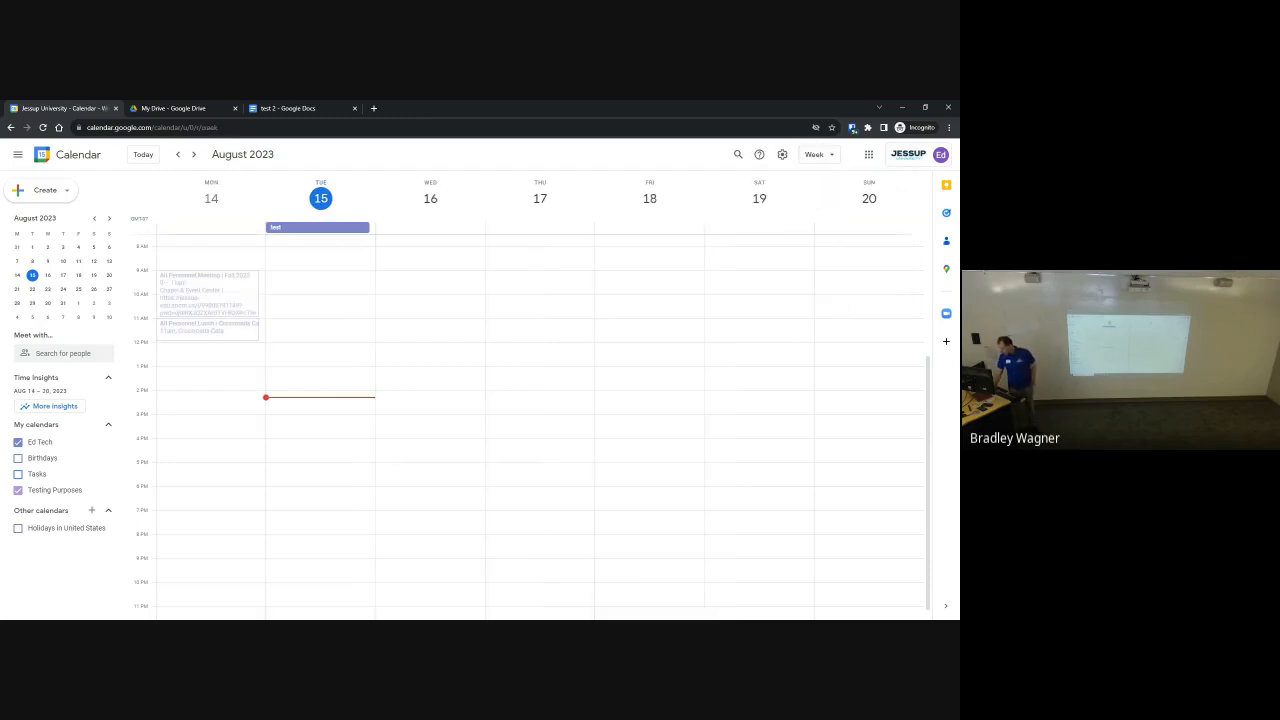
Open the calendar settings and examine the general settings down to the view options
{"action": "left_click", "coordinate": [785, 157]}
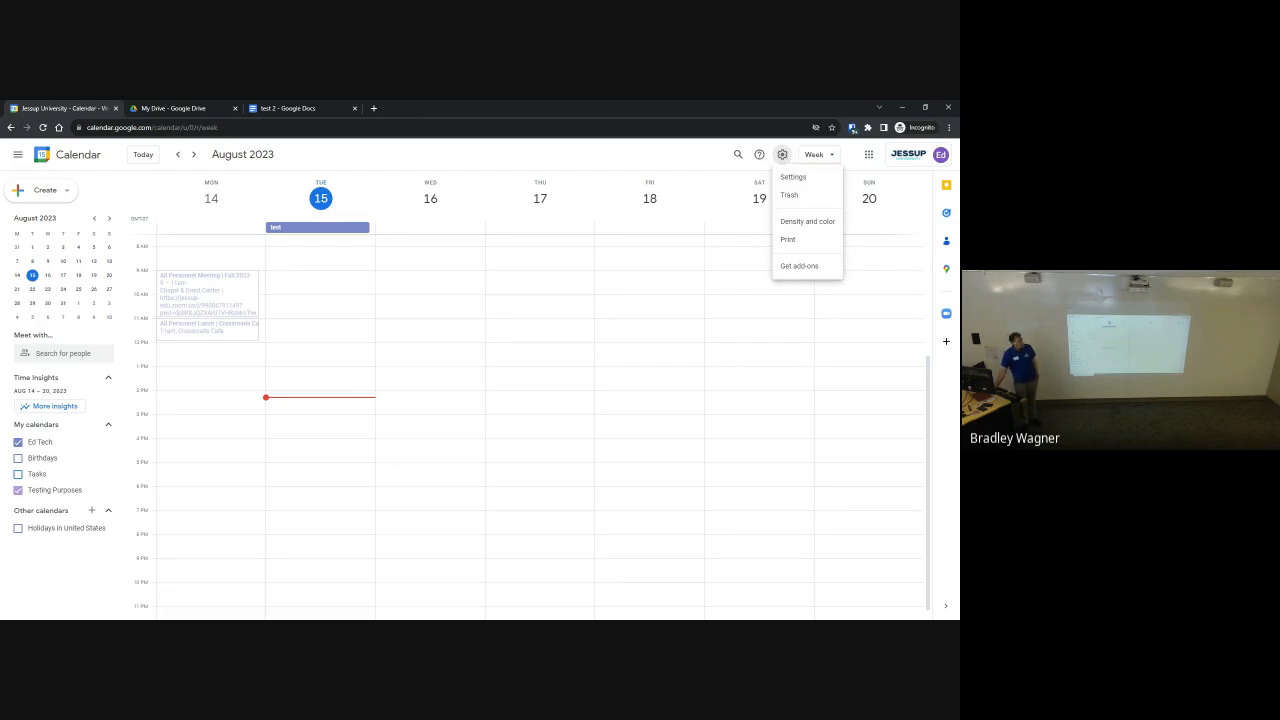
{"action": "left_click", "coordinate": [793, 178]}
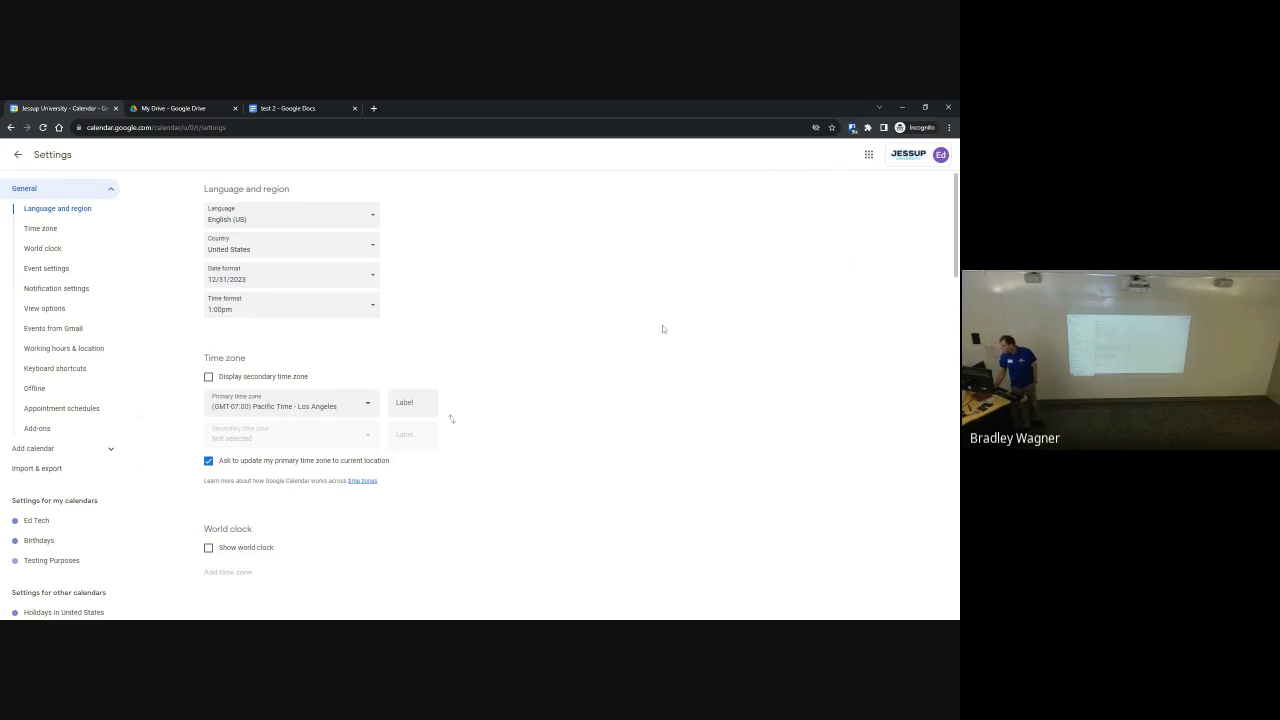
{"action": "scroll", "coordinate": [590, 328], "scroll_direction": "down", "scroll_amount": 5}
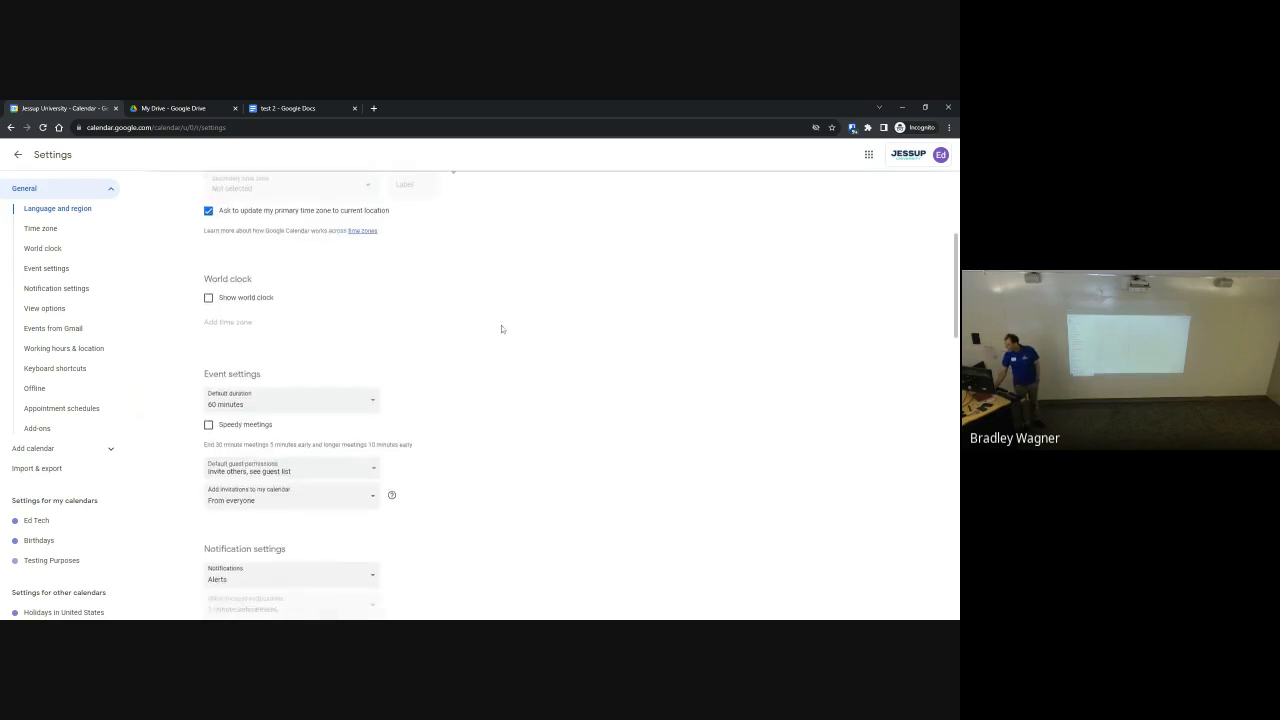
{"action": "scroll", "coordinate": [501, 329], "scroll_direction": "down", "scroll_amount": 9}
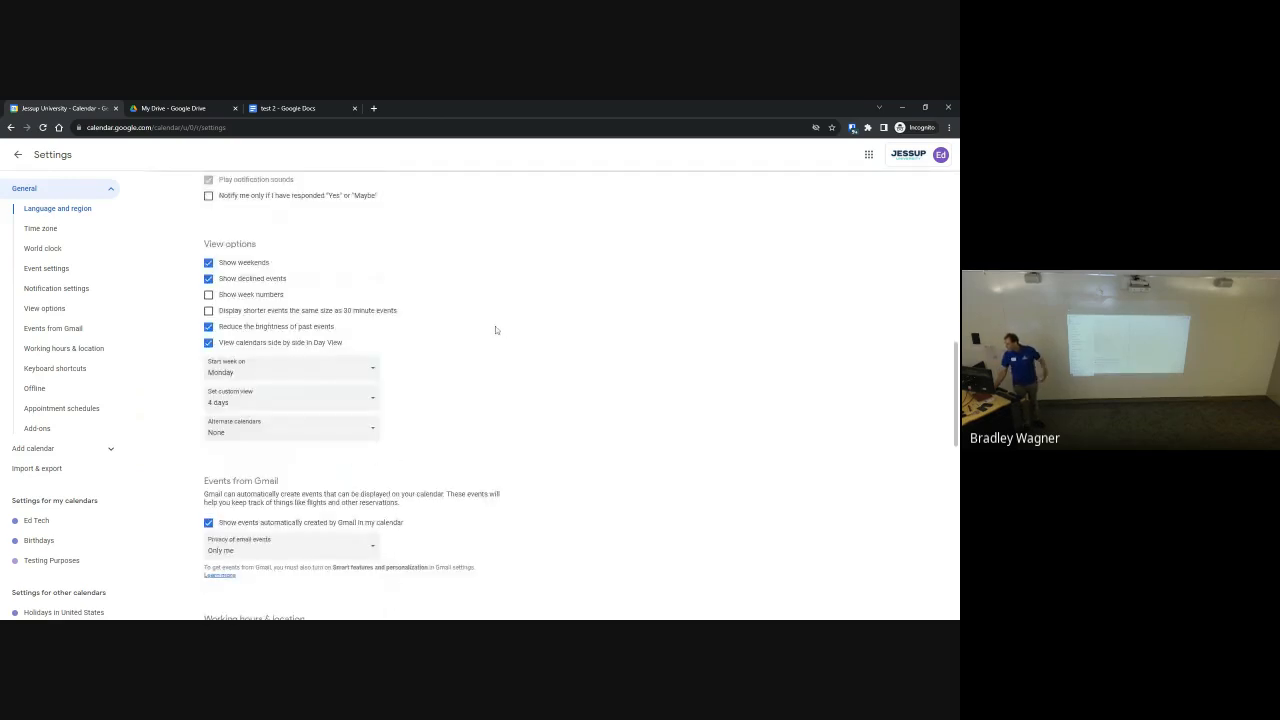
{"action": "scroll", "coordinate": [495, 330], "scroll_direction": "down", "scroll_amount": 1}
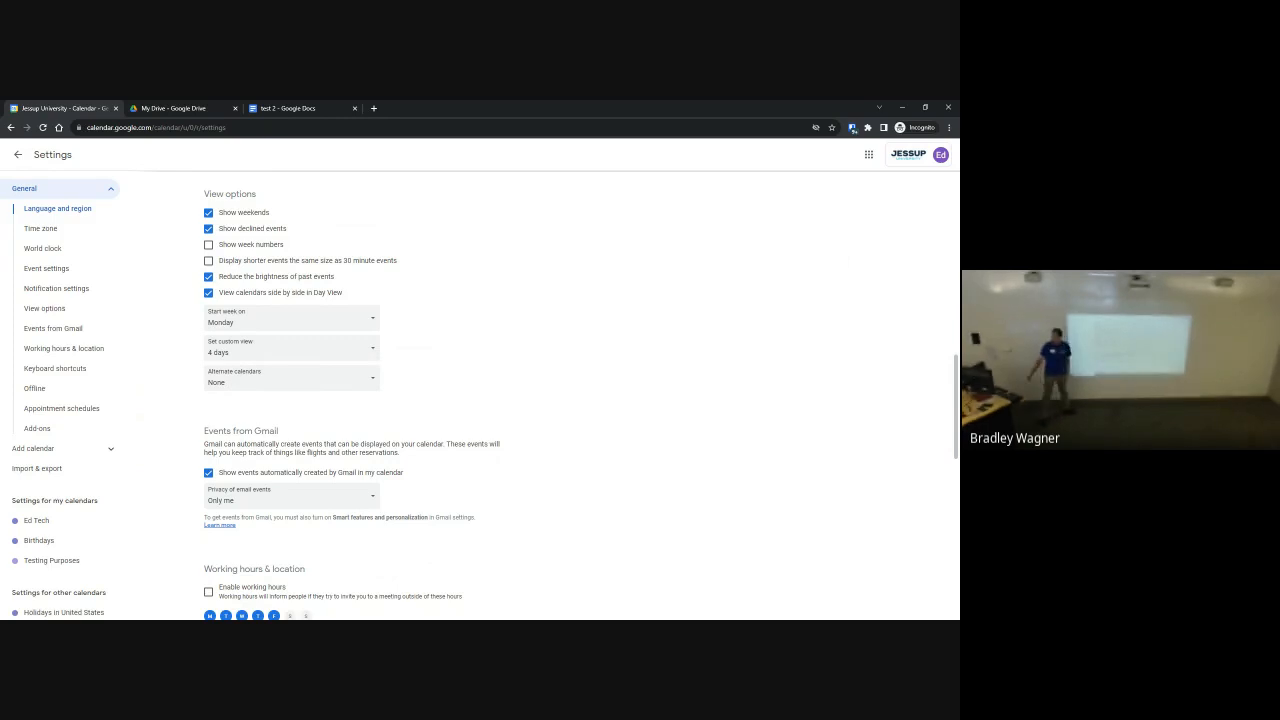
Examine the choices for the week's start day and the custom view length without changing either
{"action": "left_click", "coordinate": [344, 322]}
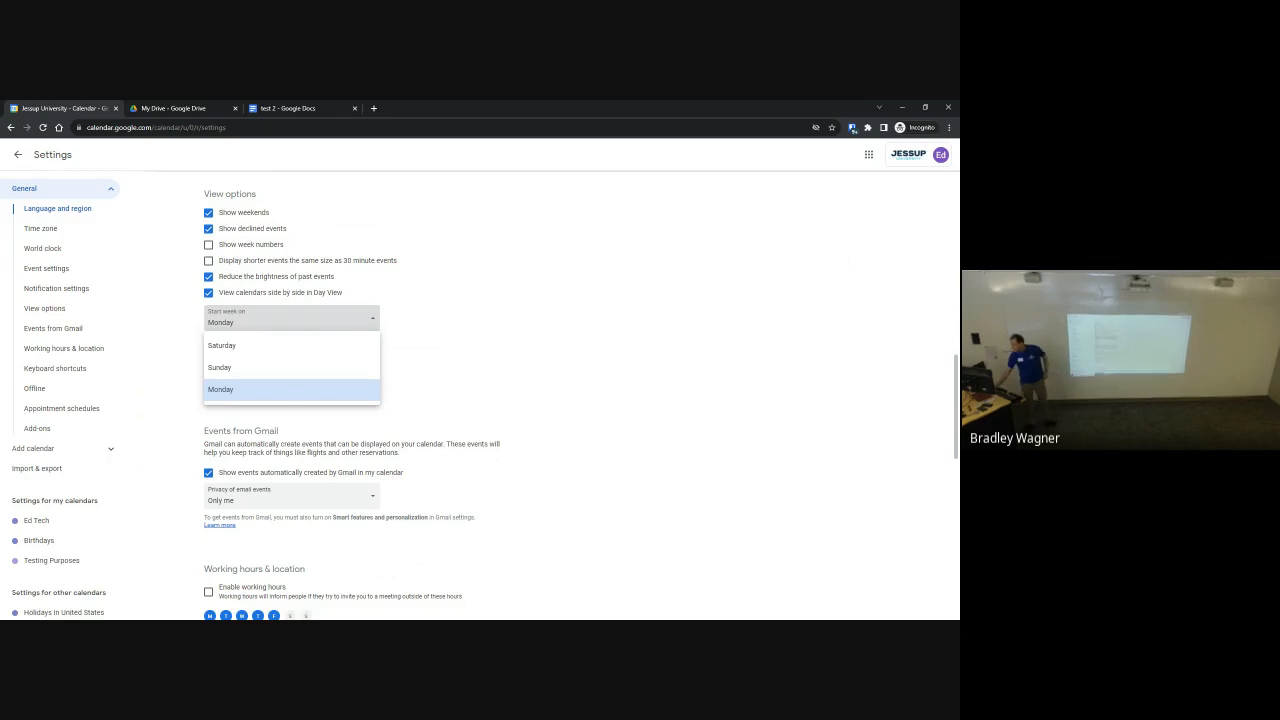
{"action": "left_click", "coordinate": [460, 335]}
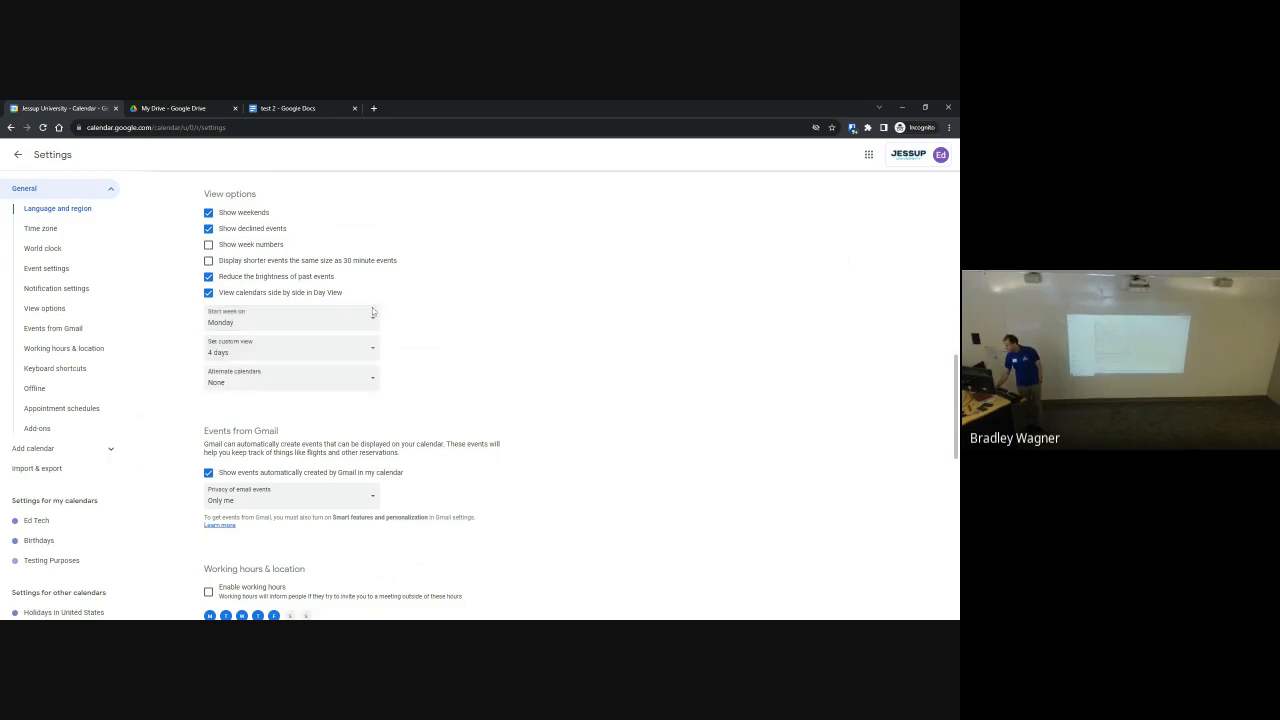
{"action": "left_click", "coordinate": [259, 357]}
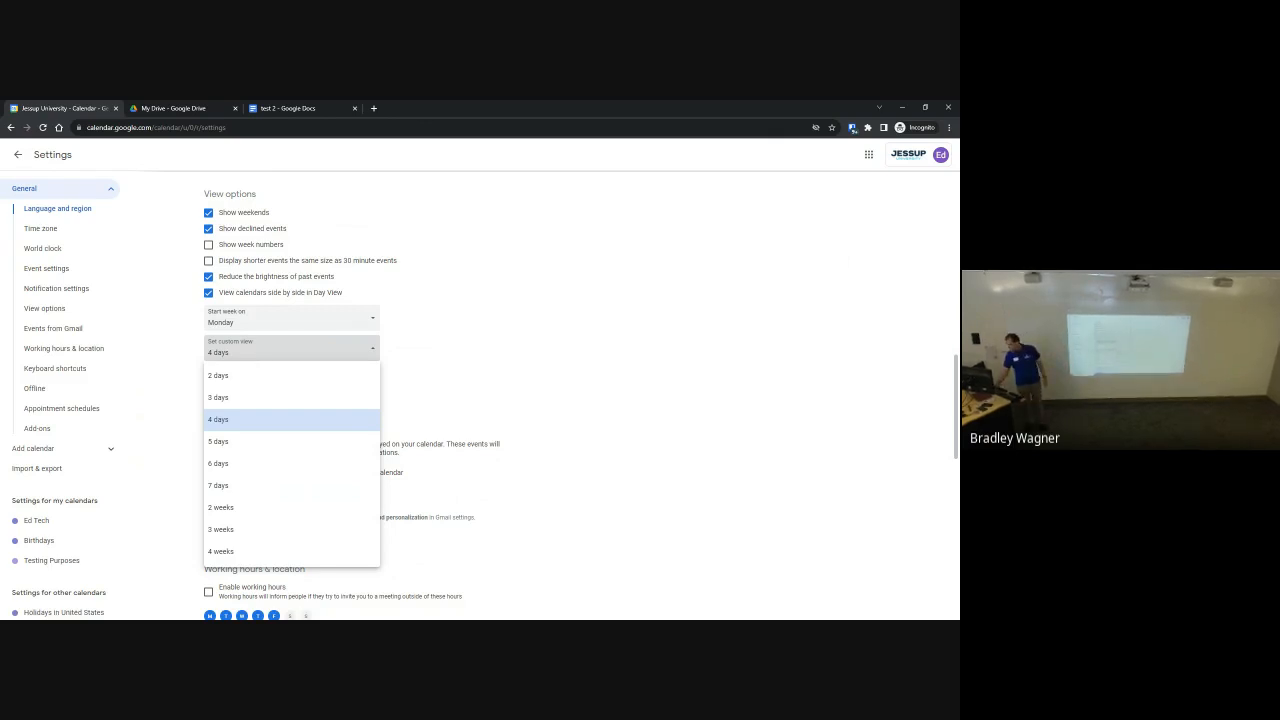
{"action": "left_click", "coordinate": [433, 369]}
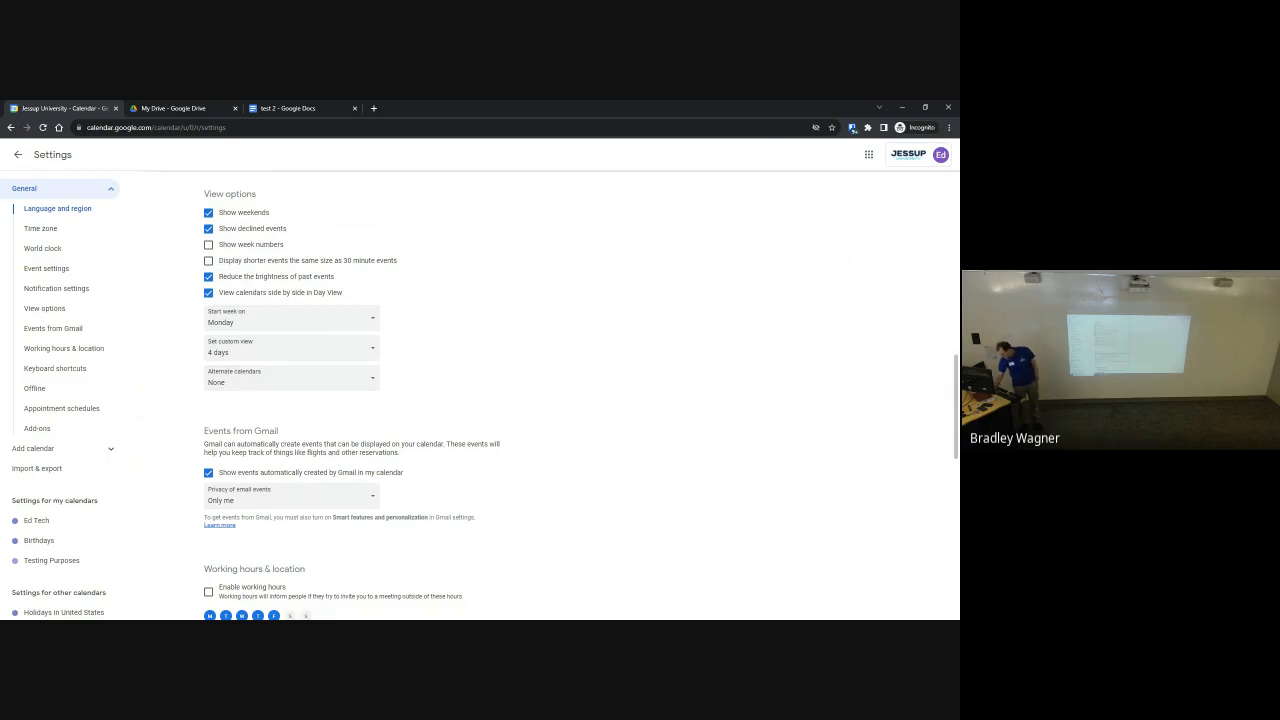
Set Monday's working location to Office and enable working hours
{"action": "scroll", "coordinate": [453, 481], "scroll_direction": "down", "scroll_amount": 3}
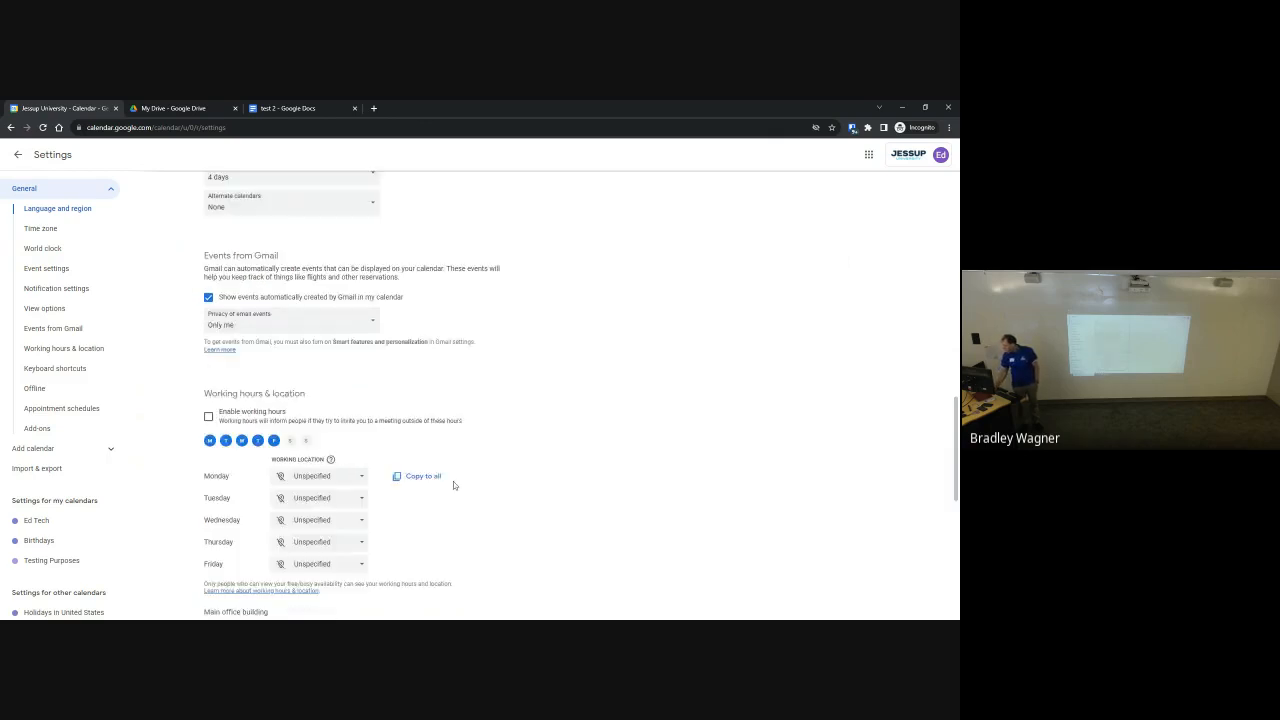
{"action": "scroll", "coordinate": [398, 324], "scroll_direction": "down", "scroll_amount": 2}
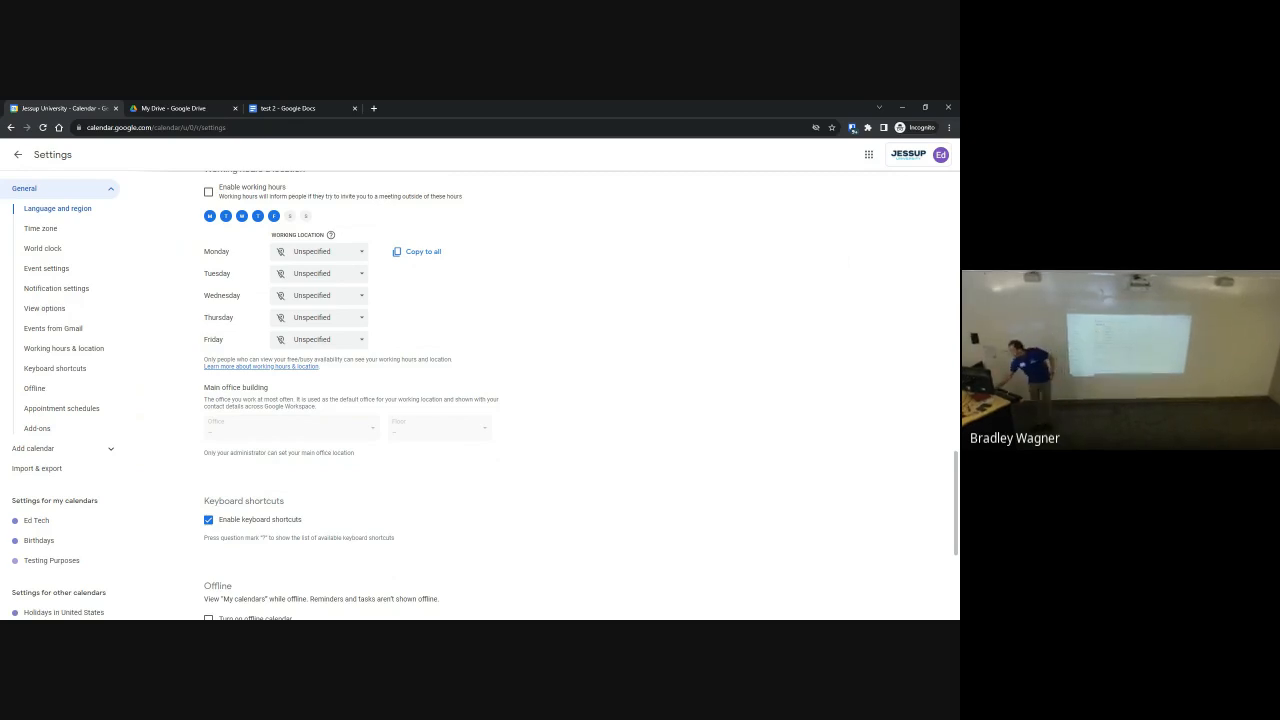
{"action": "left_click", "coordinate": [317, 257]}
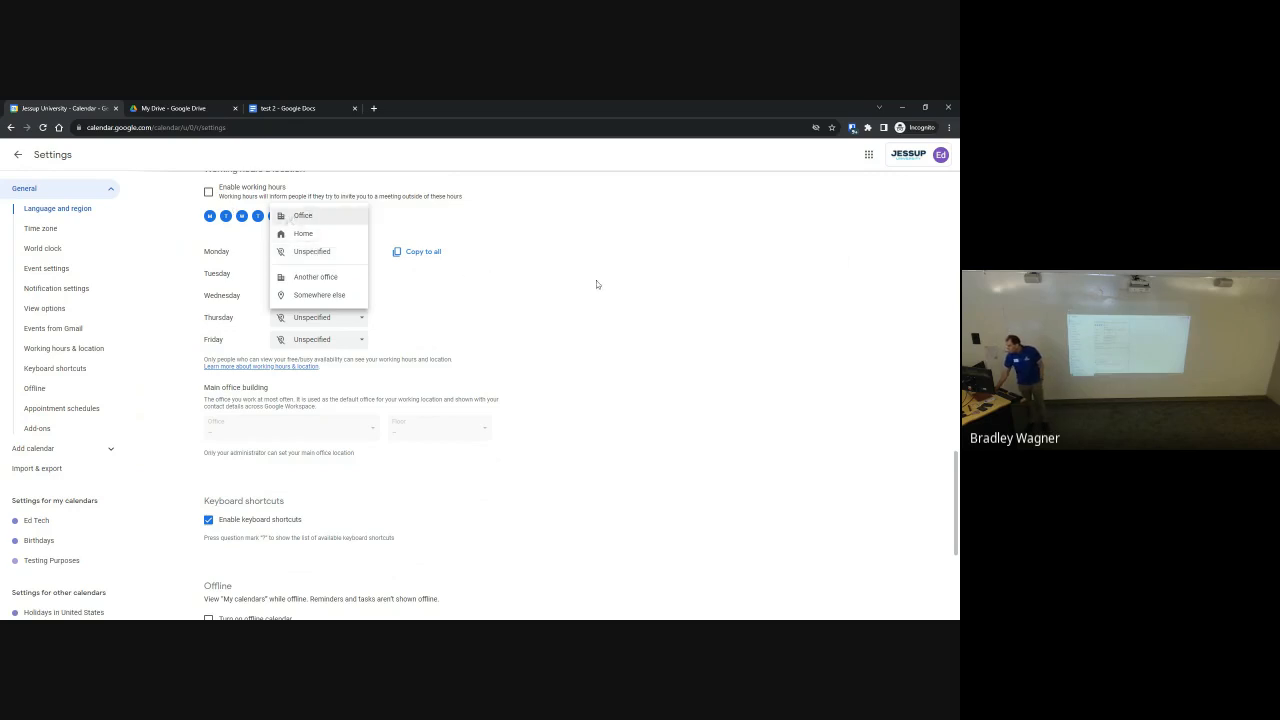
{"action": "left_click", "coordinate": [575, 313]}
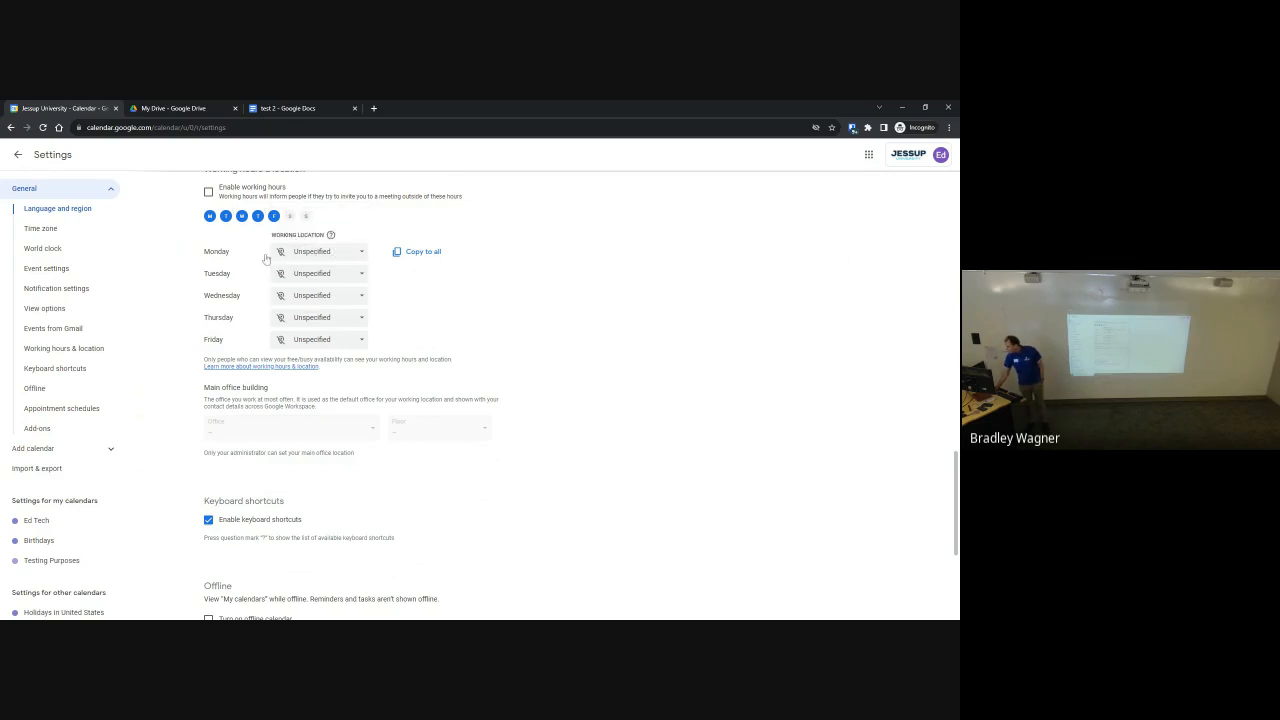
{"action": "left_click", "coordinate": [329, 256]}
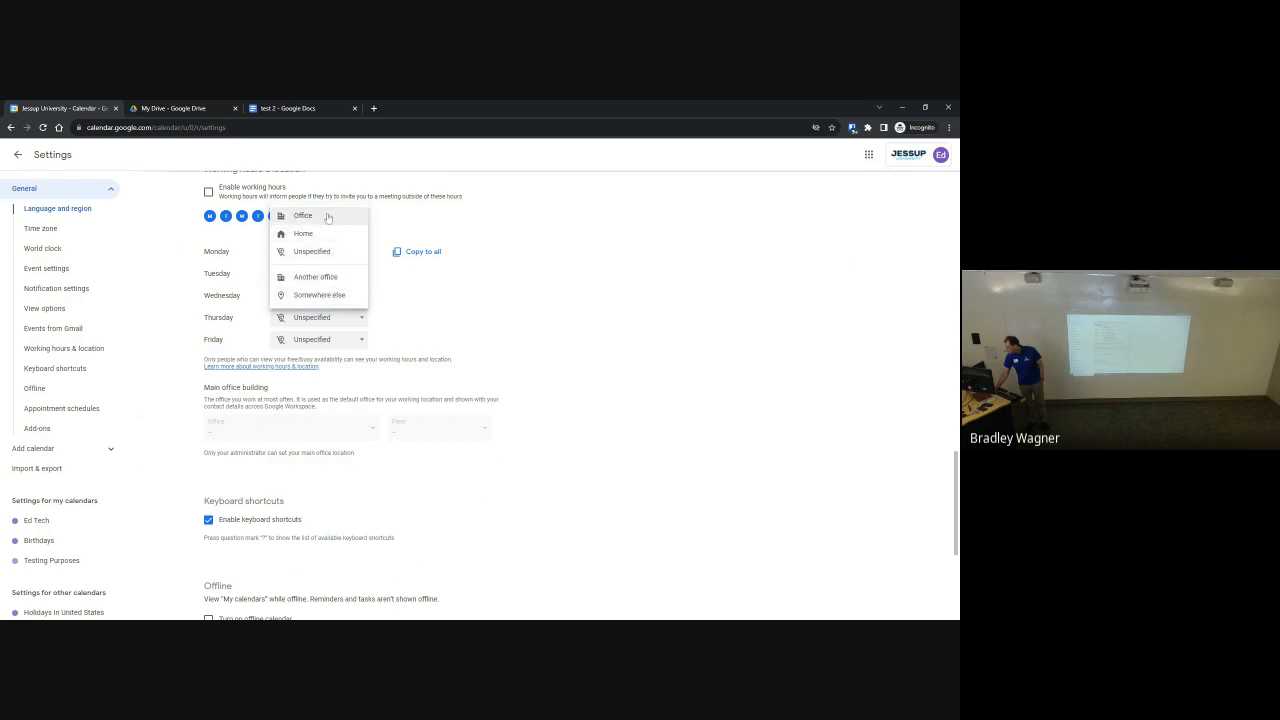
{"action": "left_click", "coordinate": [327, 217]}
{"action": "scroll", "coordinate": [197, 249], "scroll_direction": "up", "scroll_amount": 3}
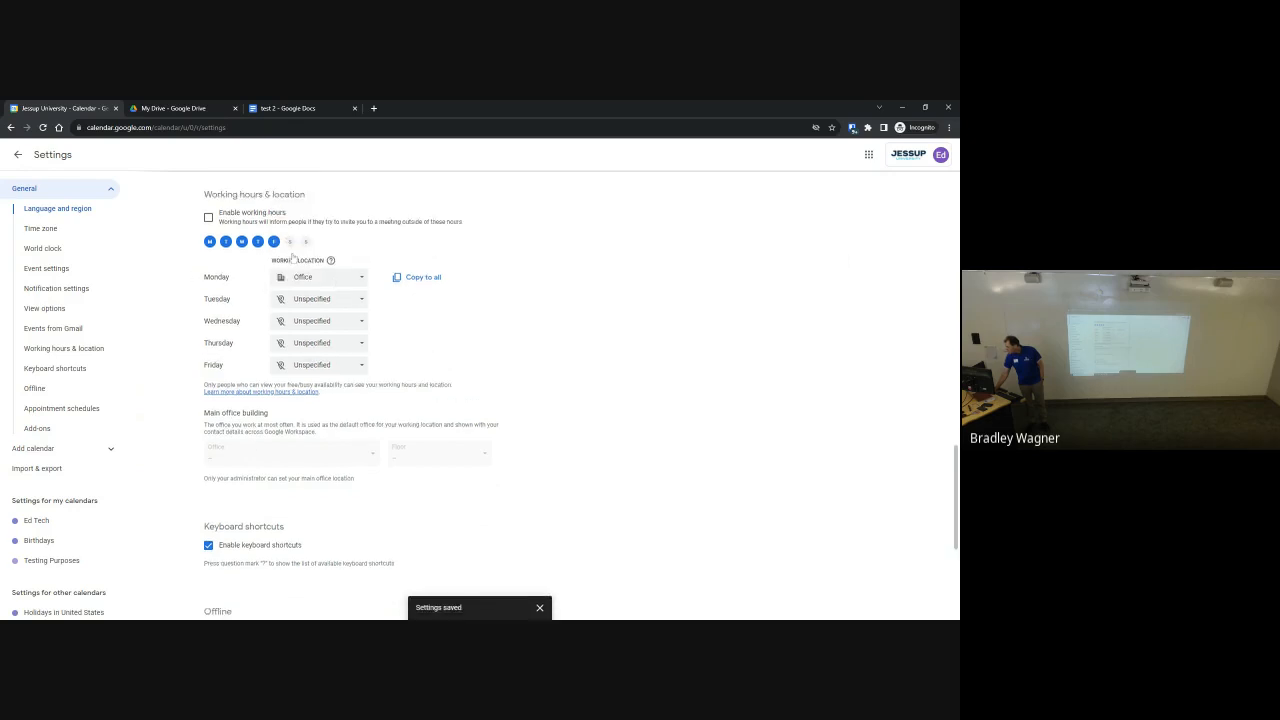
{"action": "left_click", "coordinate": [208, 342]}
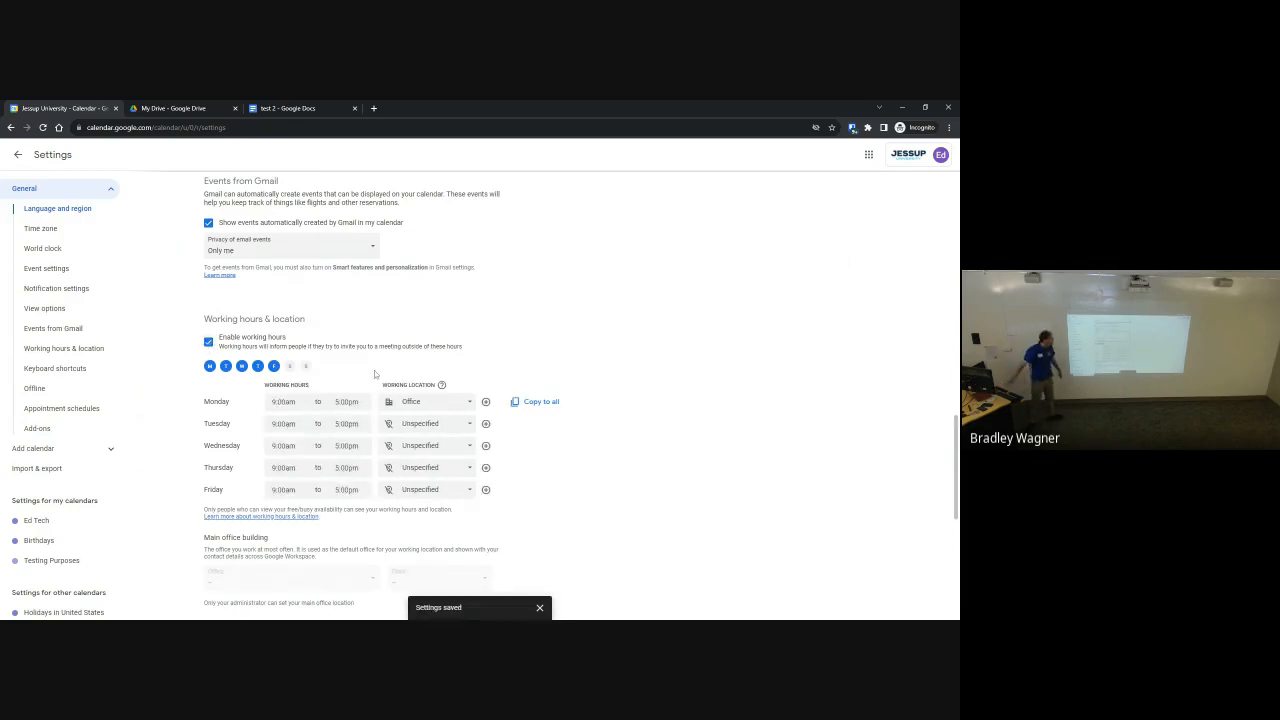
Keep Monday's working location as Office and set Tuesday's working location to Home
{"action": "scroll", "coordinate": [355, 388], "scroll_direction": "down", "scroll_amount": 2}
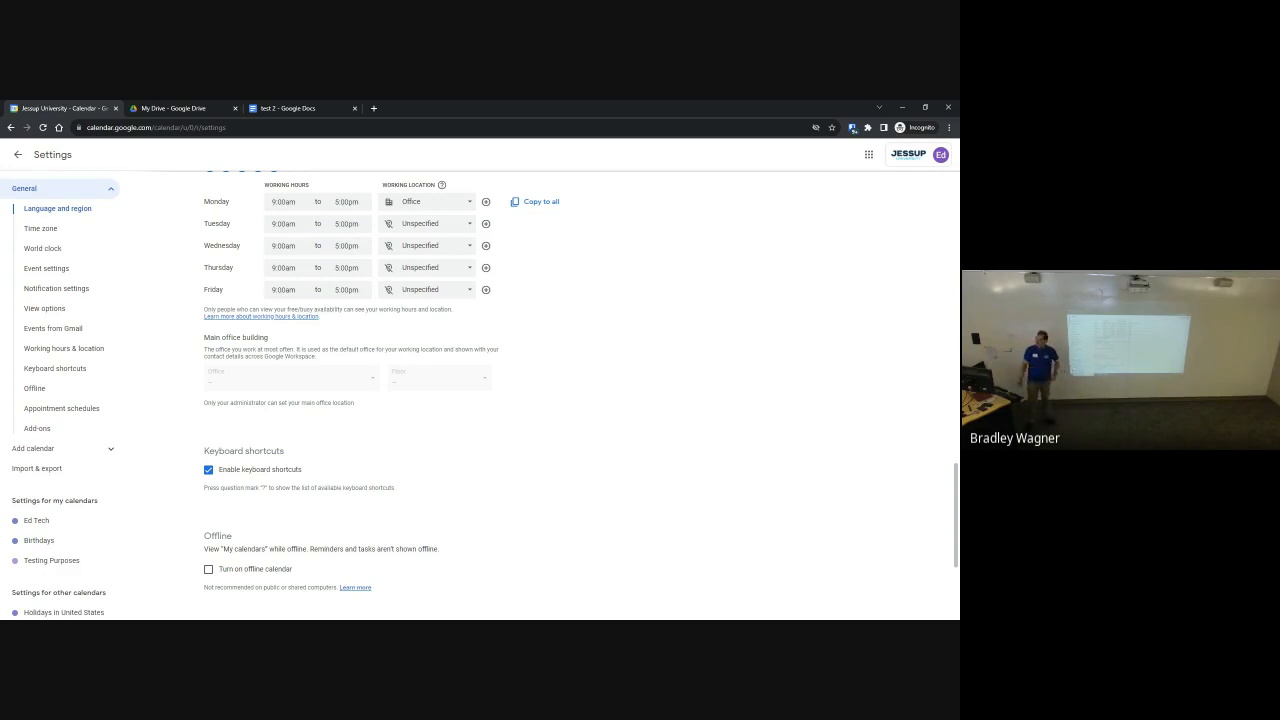
{"action": "left_click", "coordinate": [420, 205]}
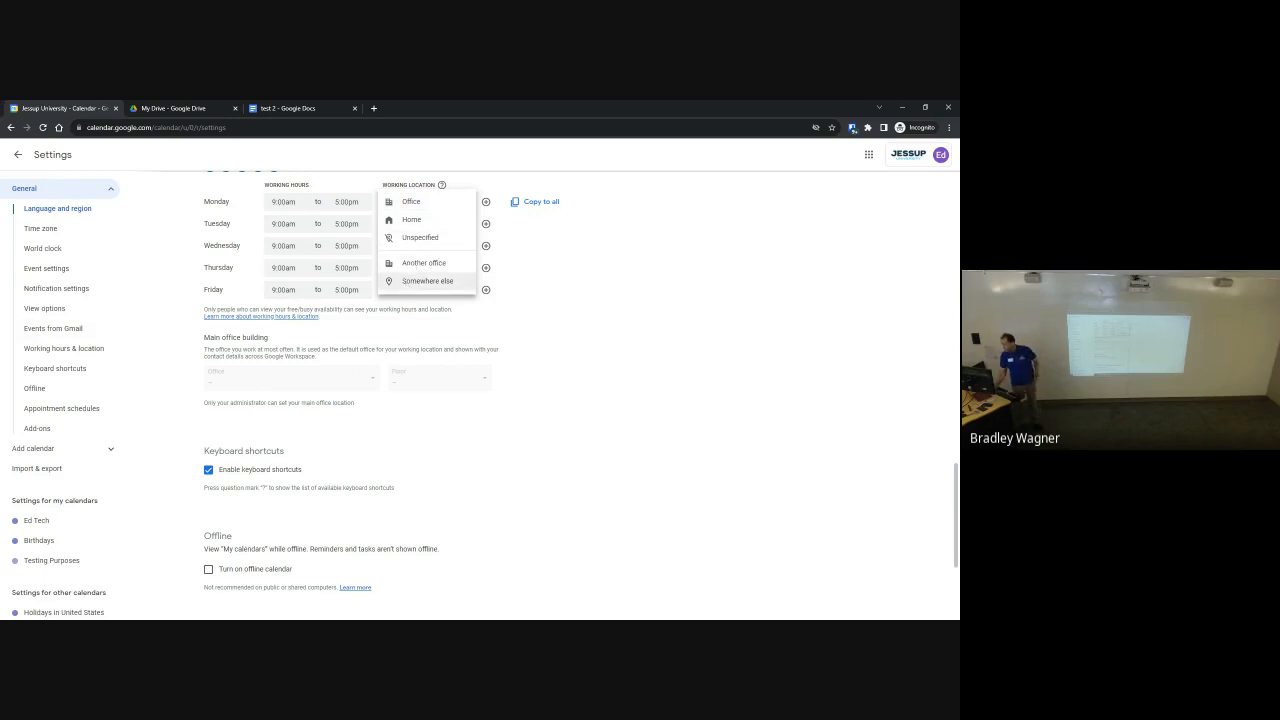
{"action": "left_click", "coordinate": [453, 208]}
{"action": "left_click", "coordinate": [442, 224]}
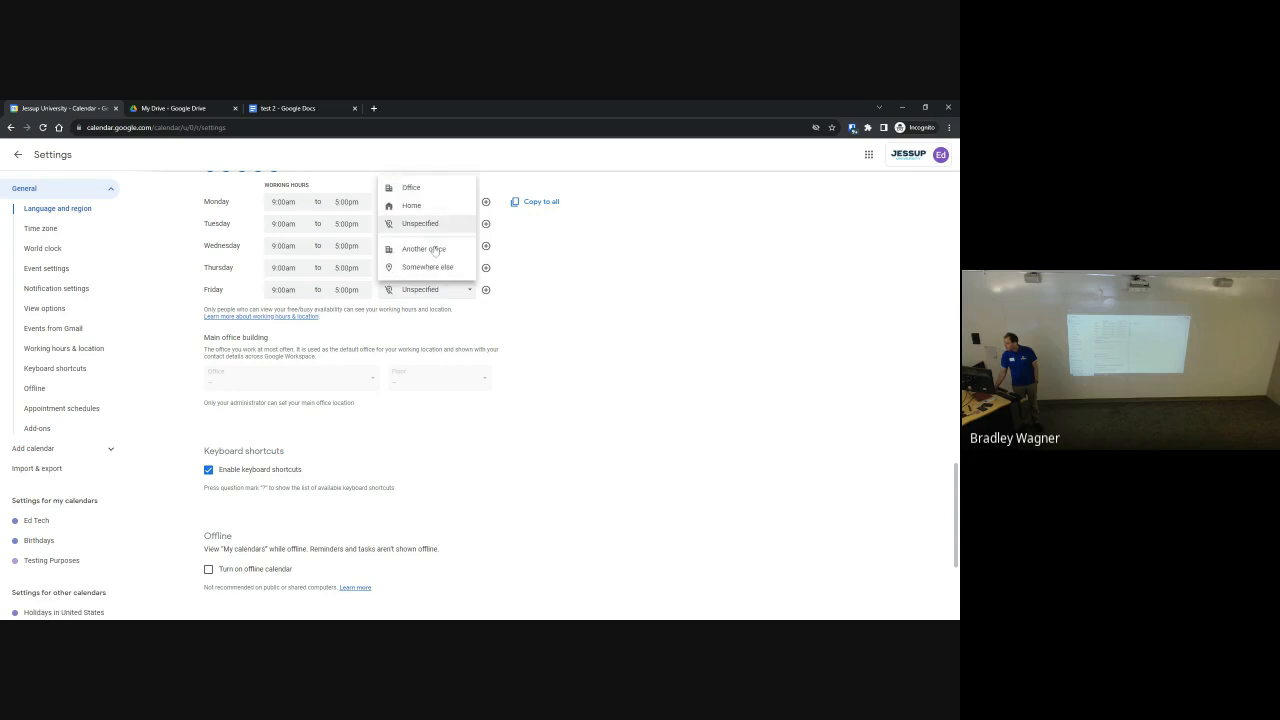
{"action": "left_click", "coordinate": [437, 209]}
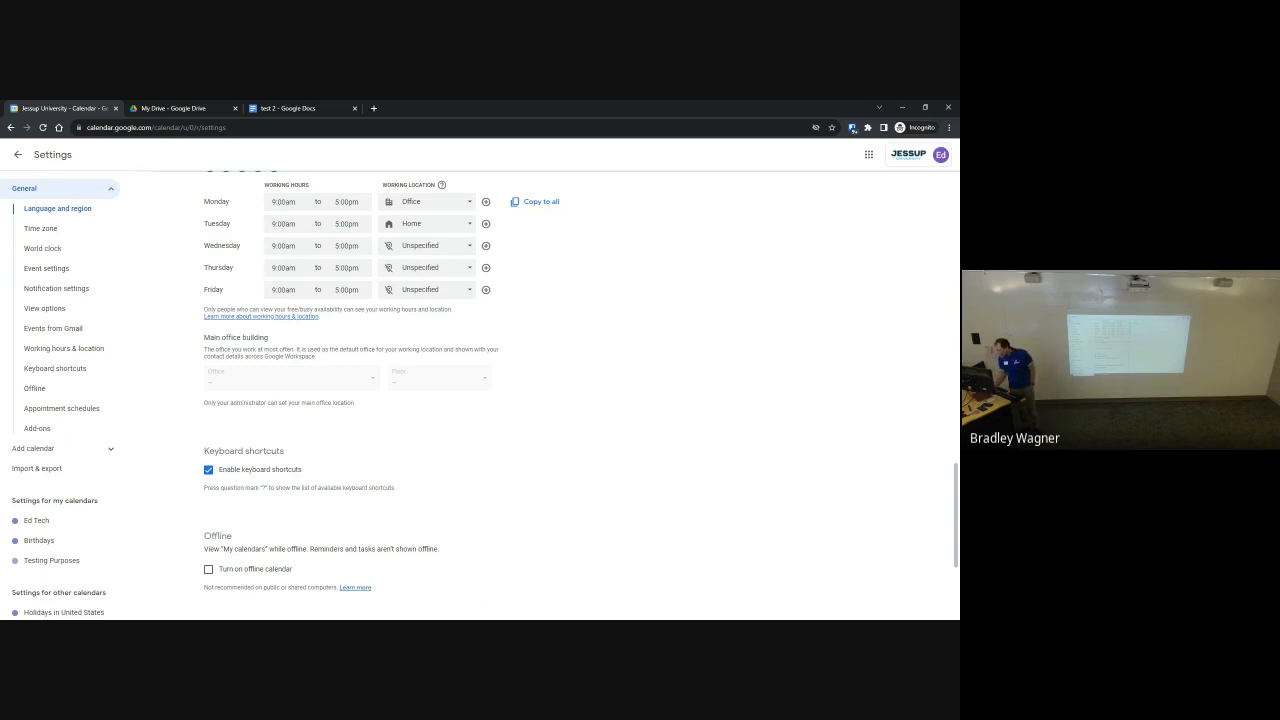
Return to the week view, preview the working location entry for Tuesday, August 15 from 1:00pm to 2:00pm, and discard the drafts
{"action": "left_click", "coordinate": [18, 154]}
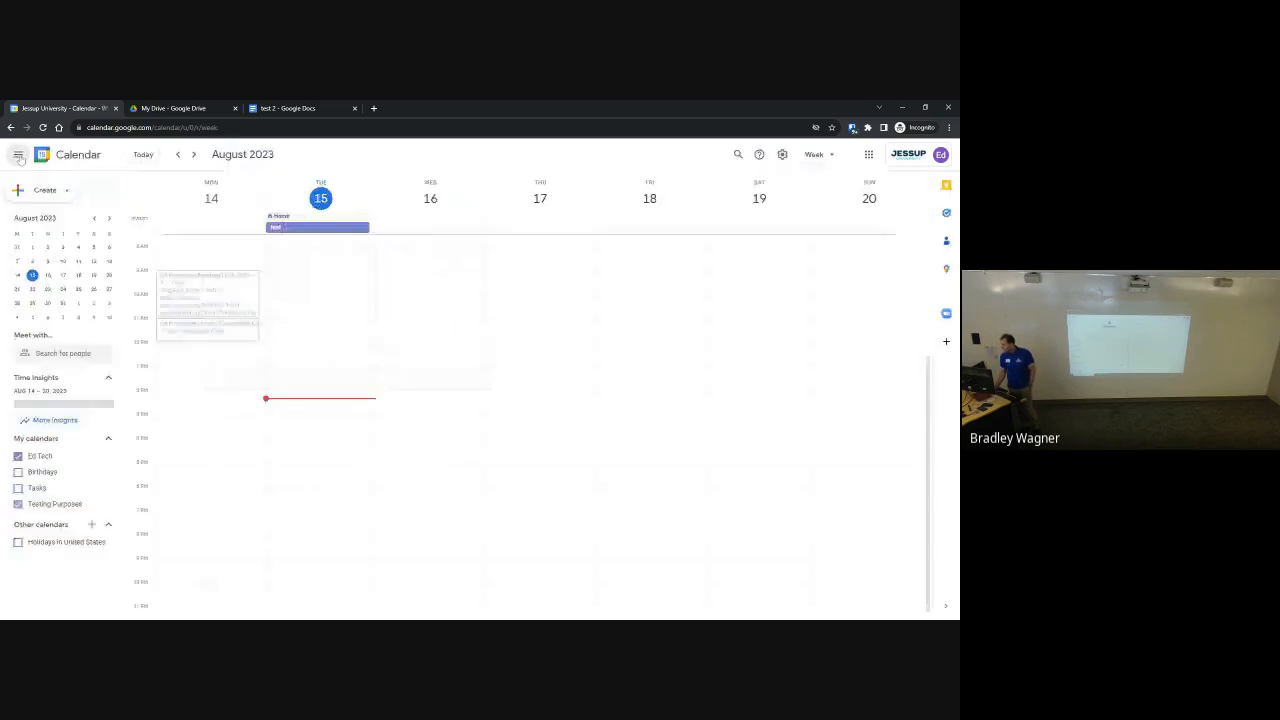
{"action": "left_click", "coordinate": [338, 372]}
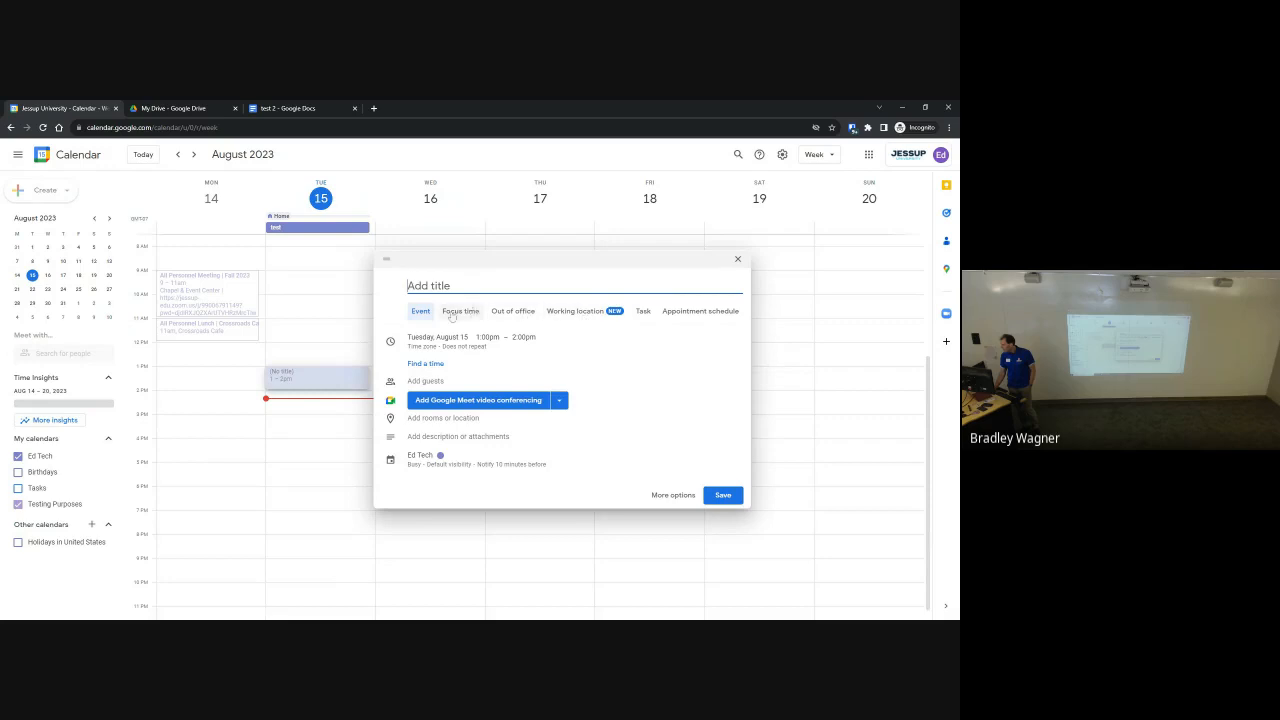
{"action": "left_click", "coordinate": [575, 312]}
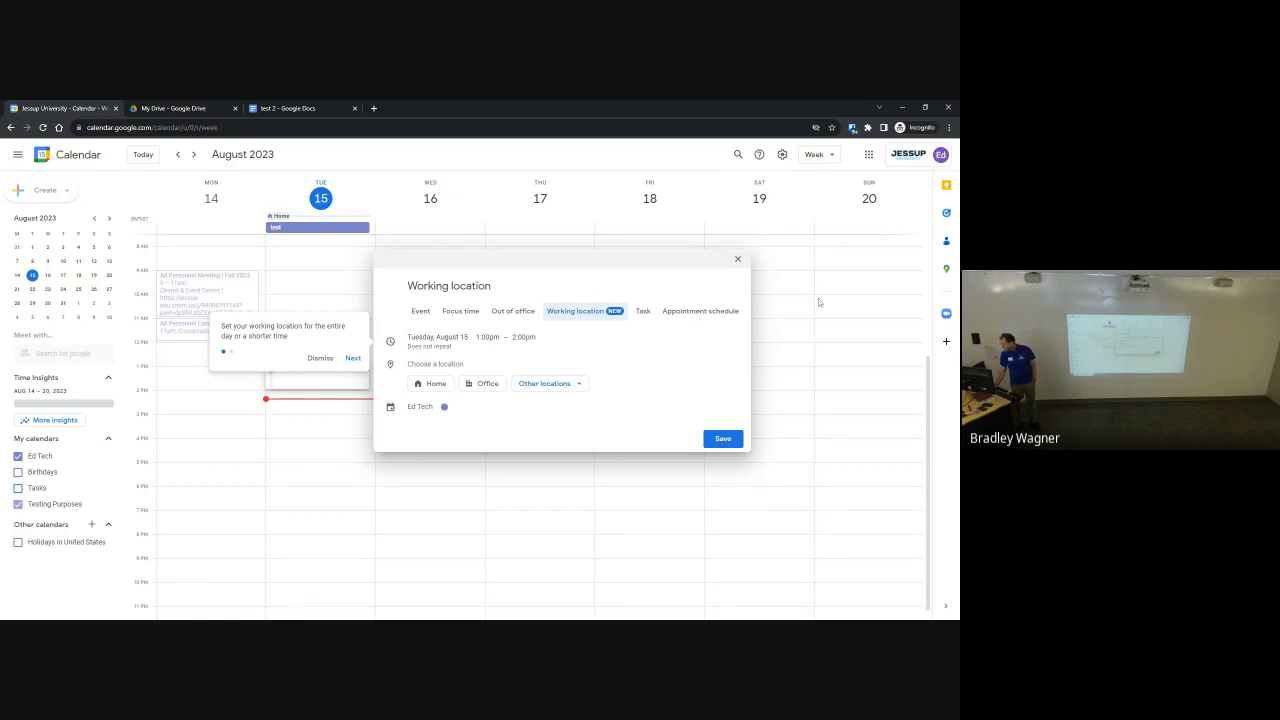
{"action": "left_click", "coordinate": [738, 260]}
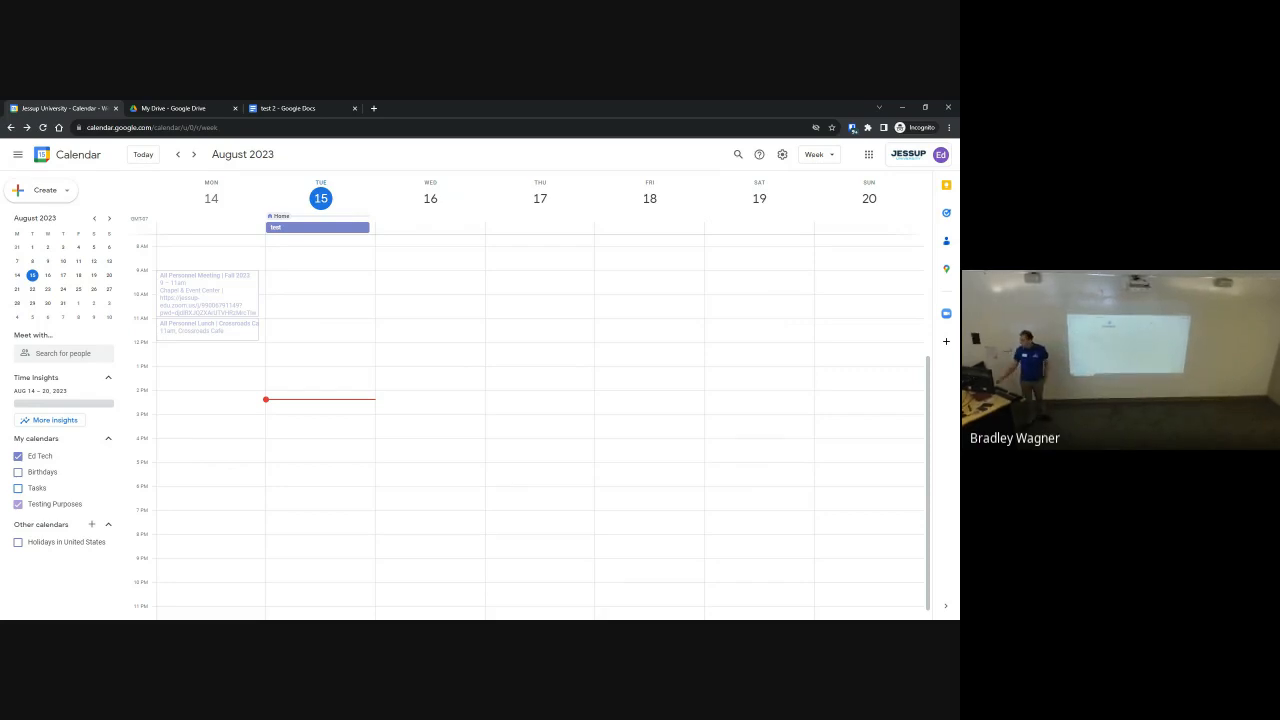
{"action": "left_click", "coordinate": [475, 401]}
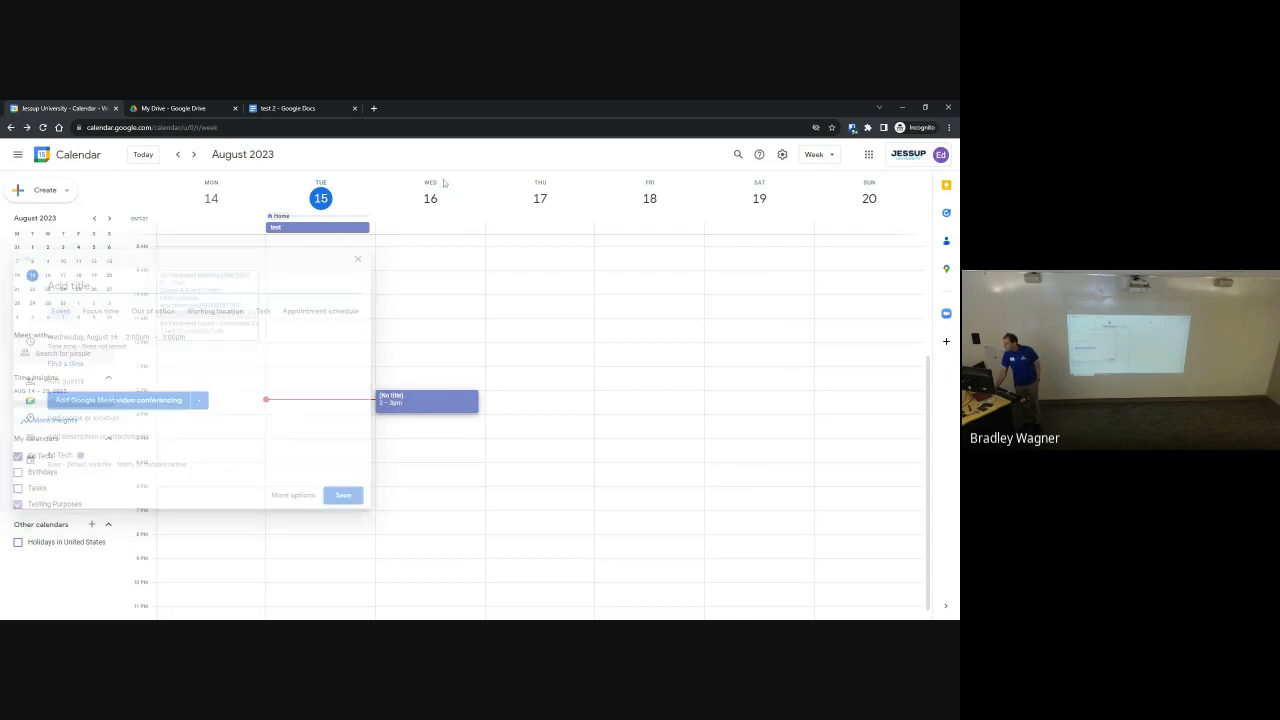
{"action": "key", "text": "Escape"}
Reopen the calendar settings and review the appointment schedules and add-ons sections
{"action": "left_click", "coordinate": [783, 155]}
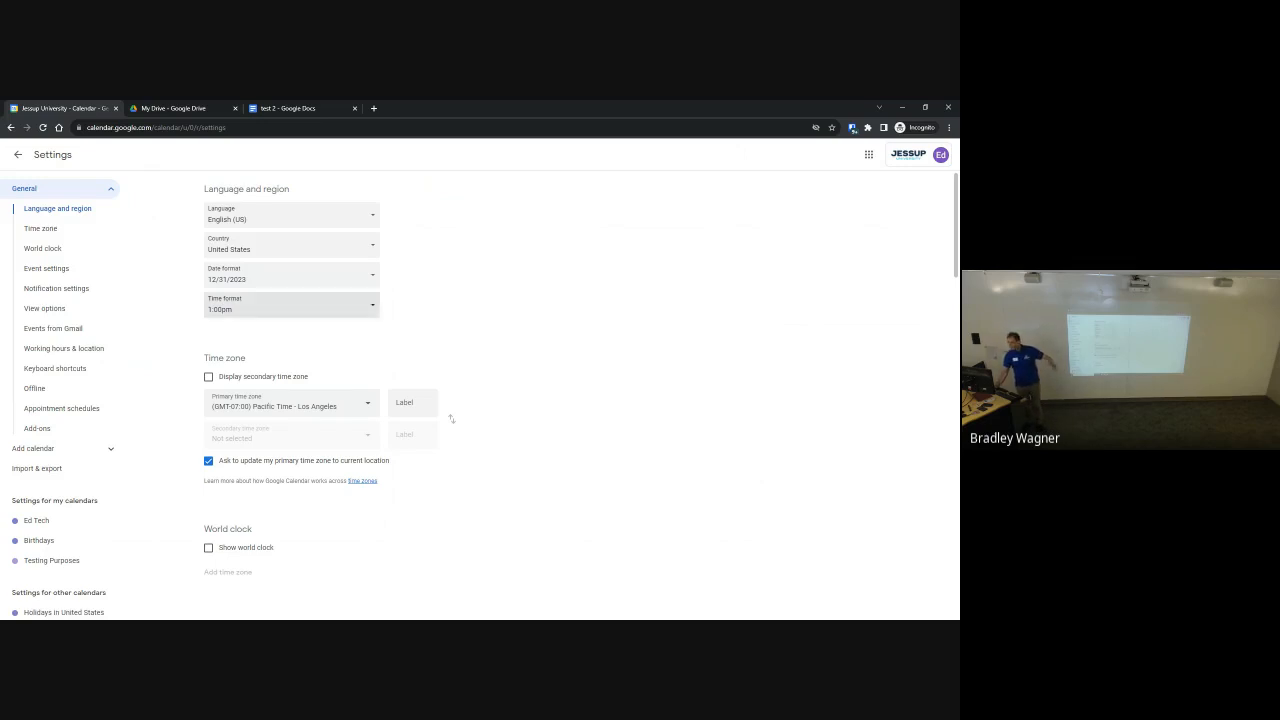
{"action": "scroll", "coordinate": [323, 348], "scroll_direction": "down", "scroll_amount": 15}
{"action": "scroll", "coordinate": [323, 348], "scroll_direction": "down", "scroll_amount": 15}
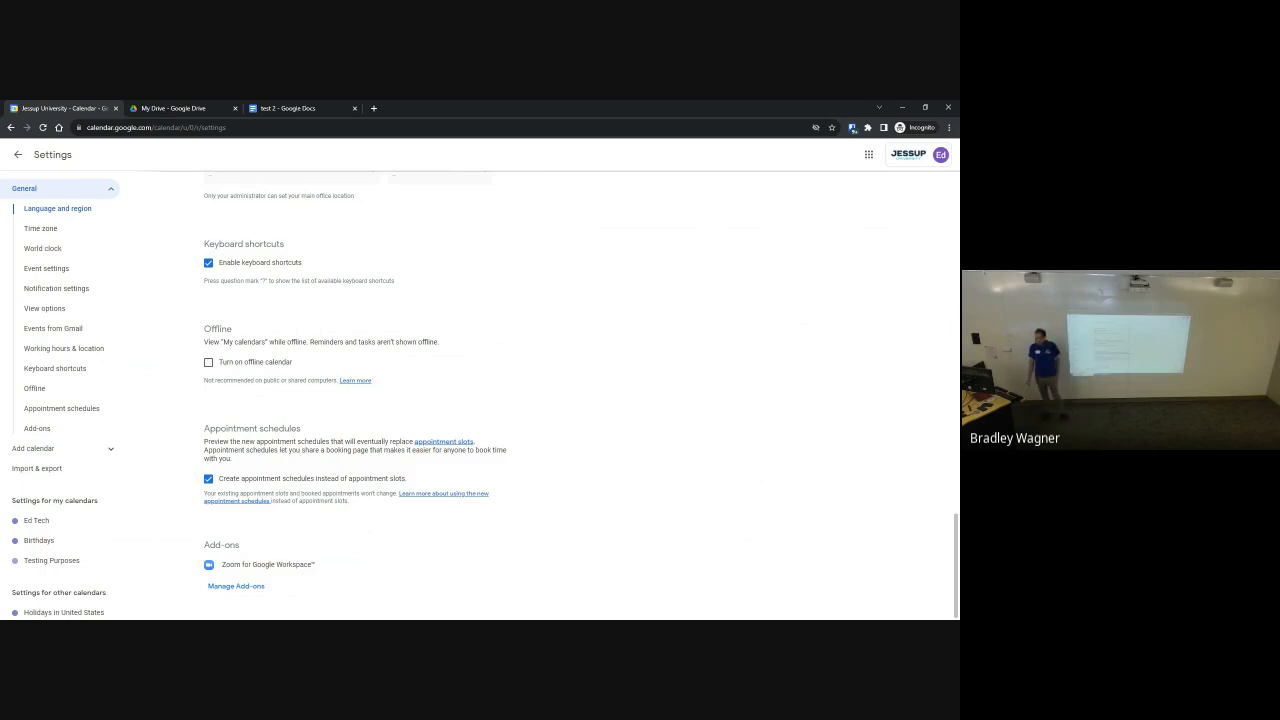
Start an appointment schedule for Tuesday, August 15 from 2:30pm to 3:30pm and add a second Tuesday period from 4:30pm to 5:30pm
{"action": "left_click", "coordinate": [18, 154]}
{"action": "left_click", "coordinate": [359, 410]}
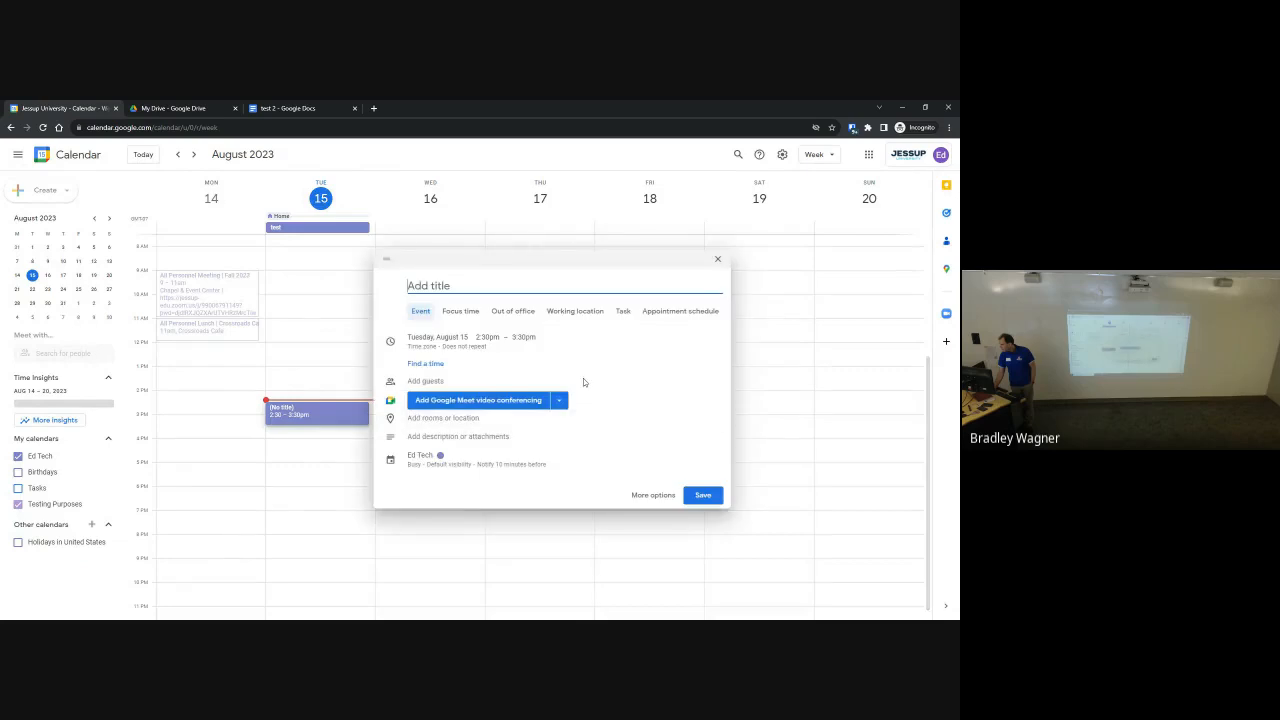
{"action": "left_click", "coordinate": [683, 312]}
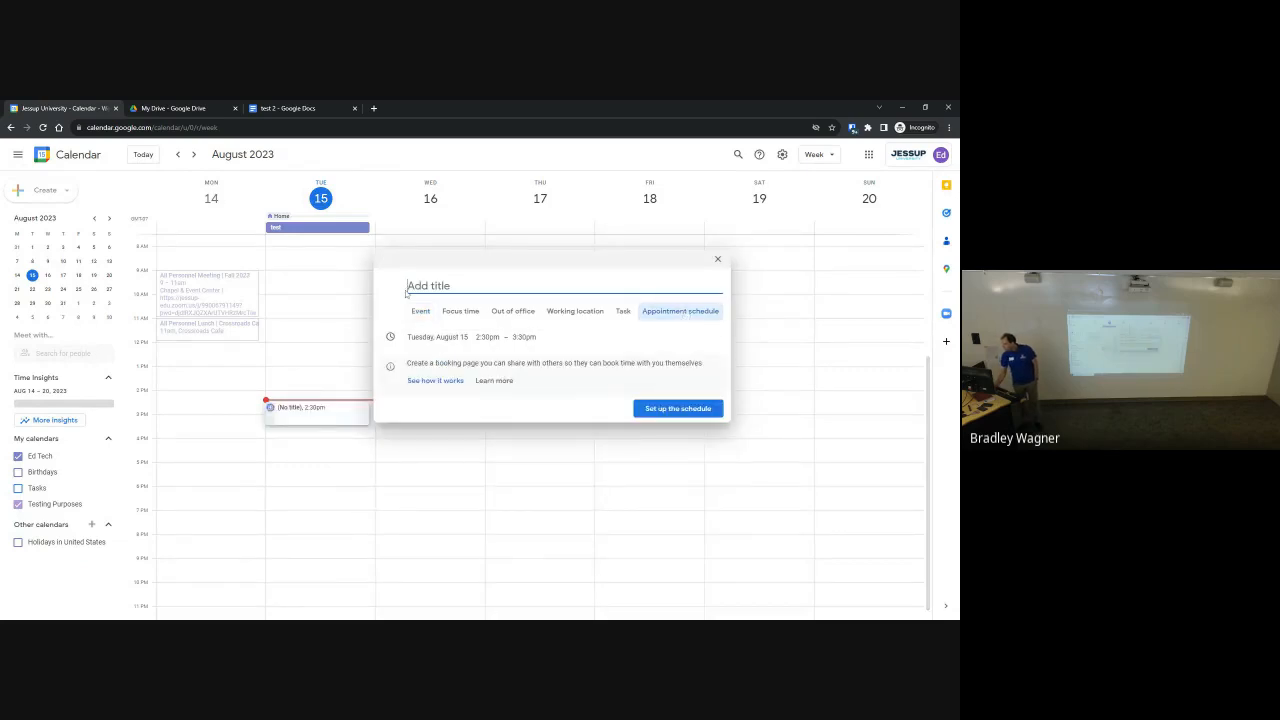
{"action": "left_click", "coordinate": [671, 409]}
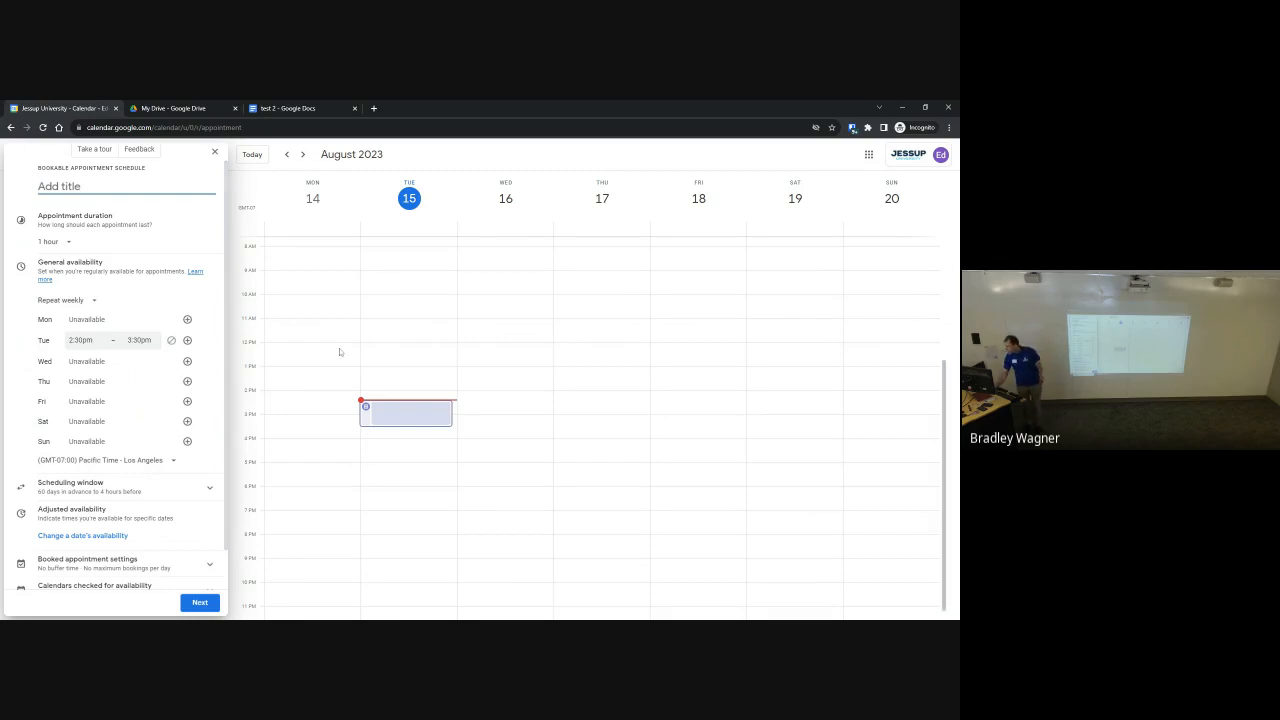
{"action": "left_click", "coordinate": [187, 340]}
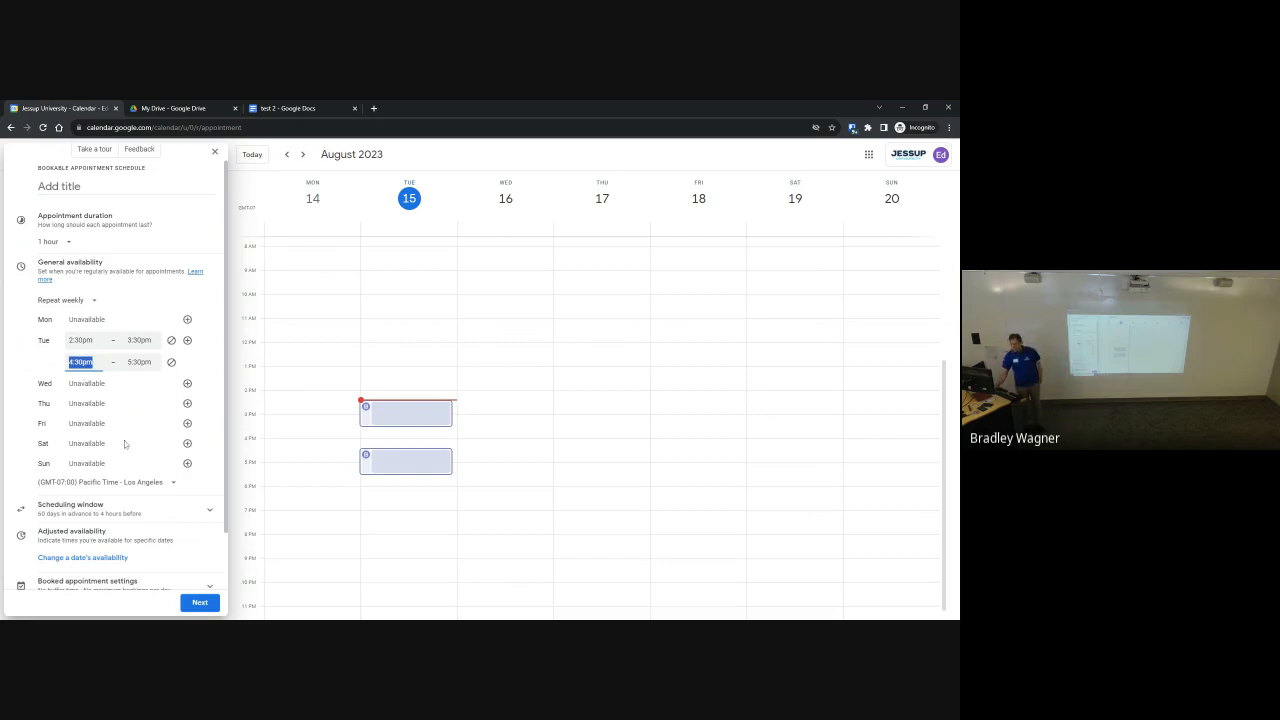
Add an adjusted availability for Aug 23, 2023 from 9:00am to 5:00pm to the appointment schedule
{"action": "scroll", "coordinate": [114, 399], "scroll_direction": "down", "scroll_amount": 1}
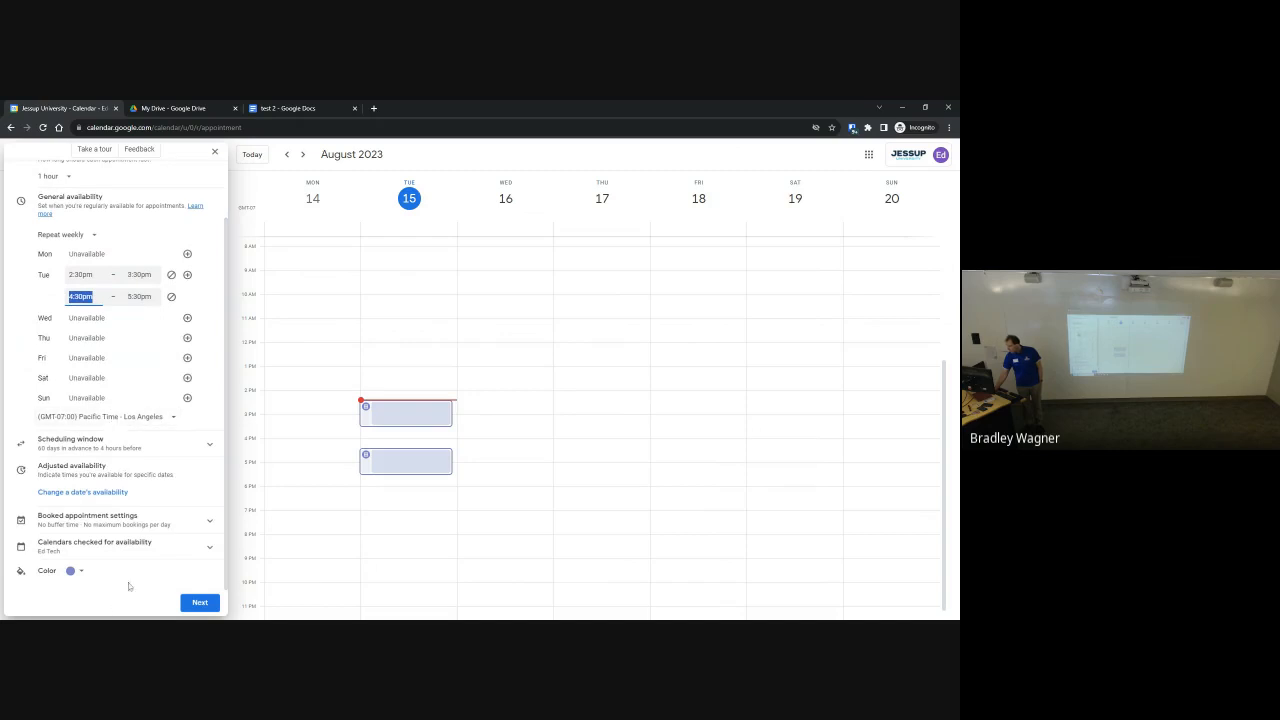
{"action": "left_click", "coordinate": [89, 493]}
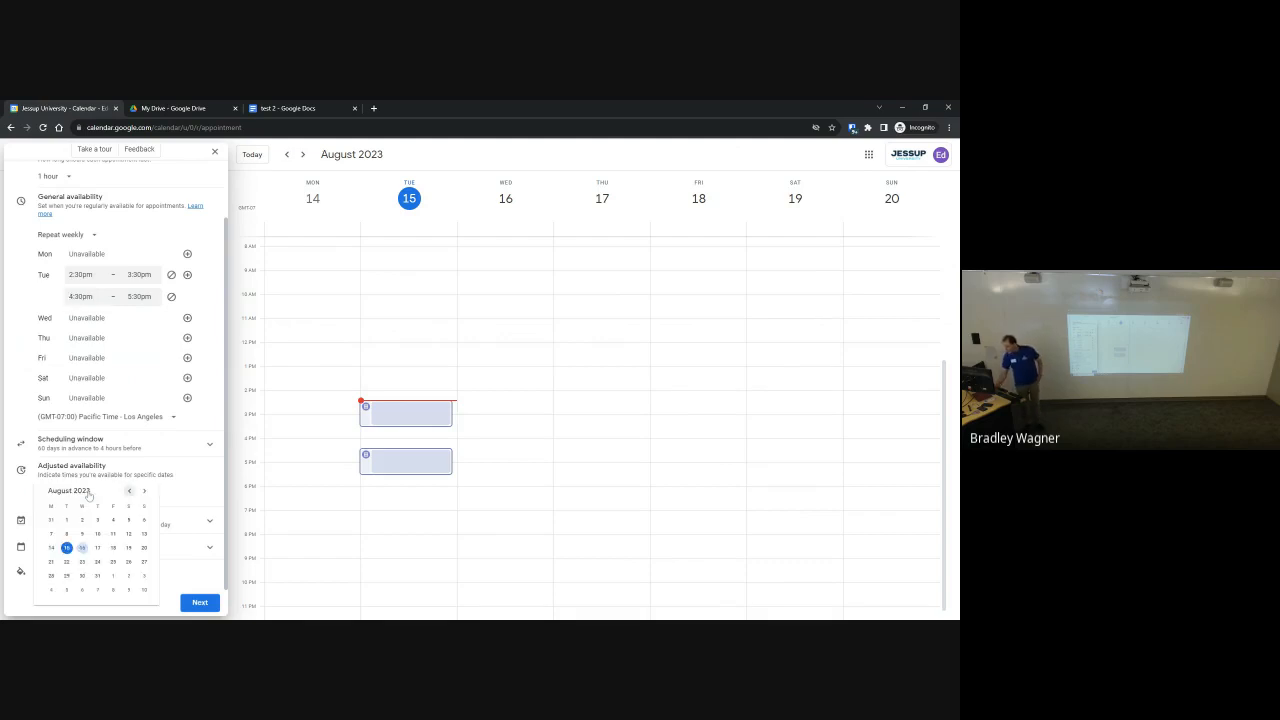
{"action": "left_click", "coordinate": [82, 561]}
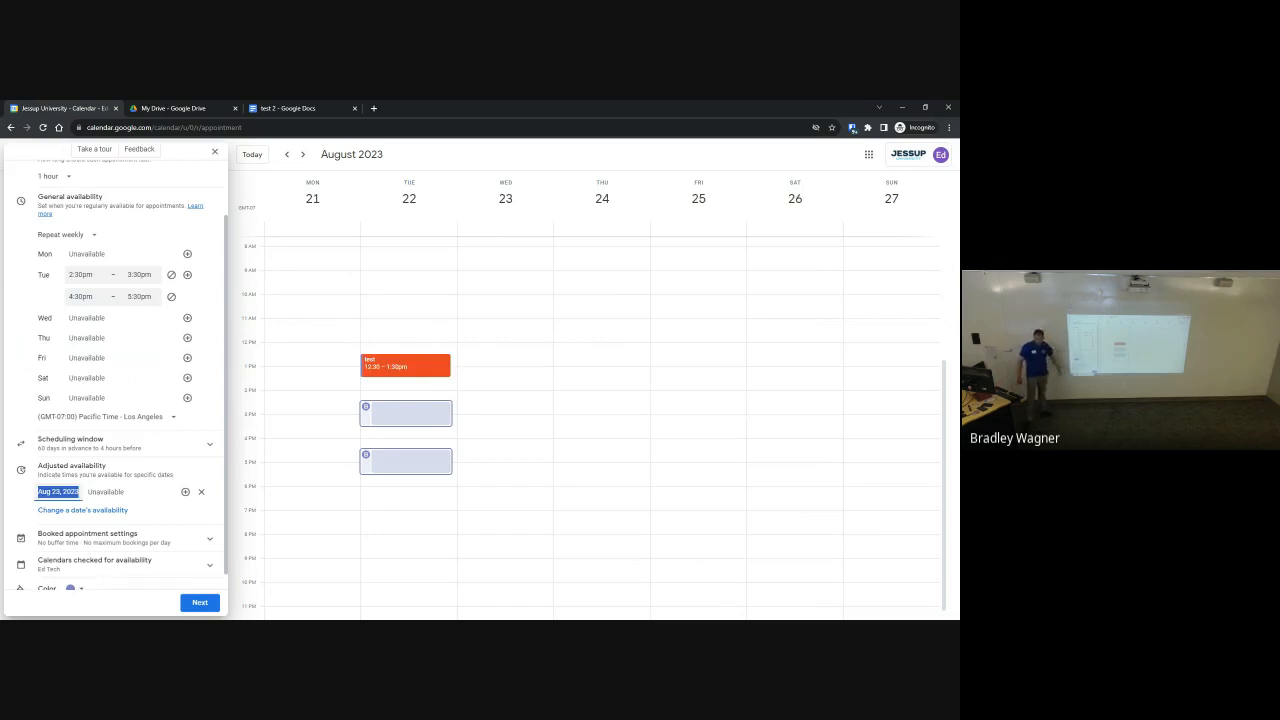
{"action": "left_click", "coordinate": [185, 492]}
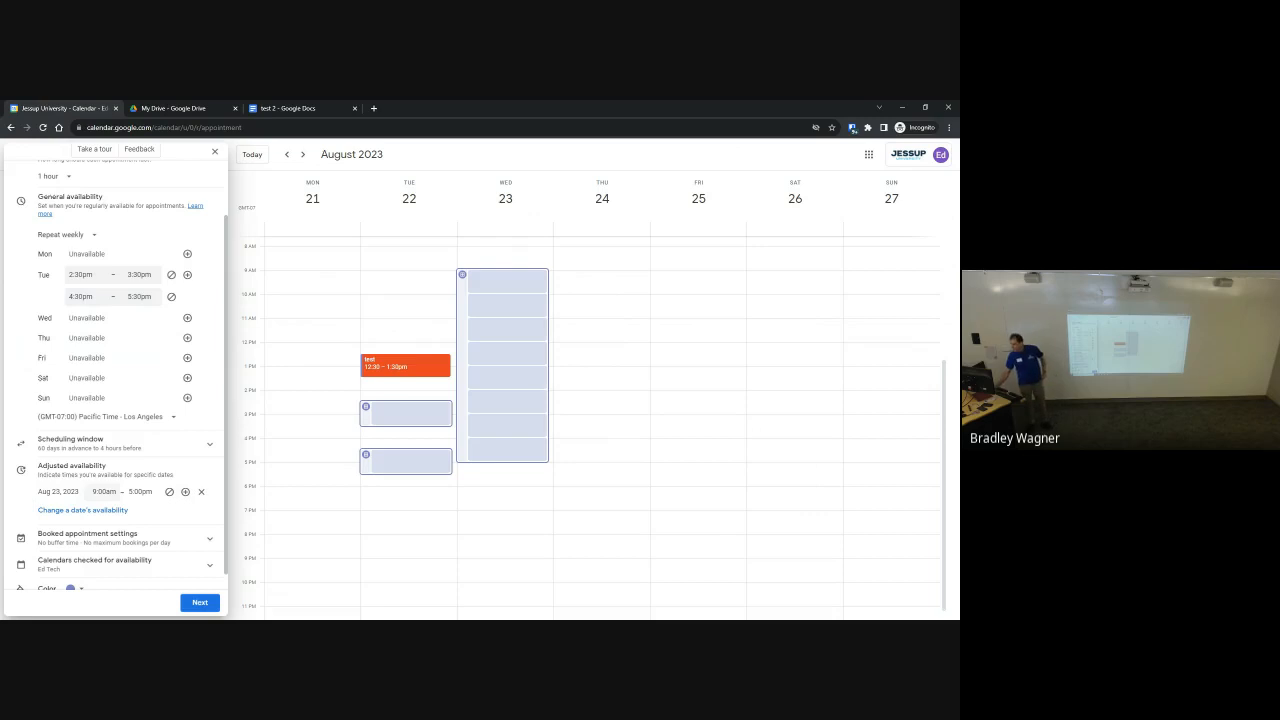
Keep the availability repeating weekly and save the bookable appointment schedule without a title or description
{"action": "scroll", "coordinate": [115, 400], "scroll_direction": "up", "scroll_amount": 2}
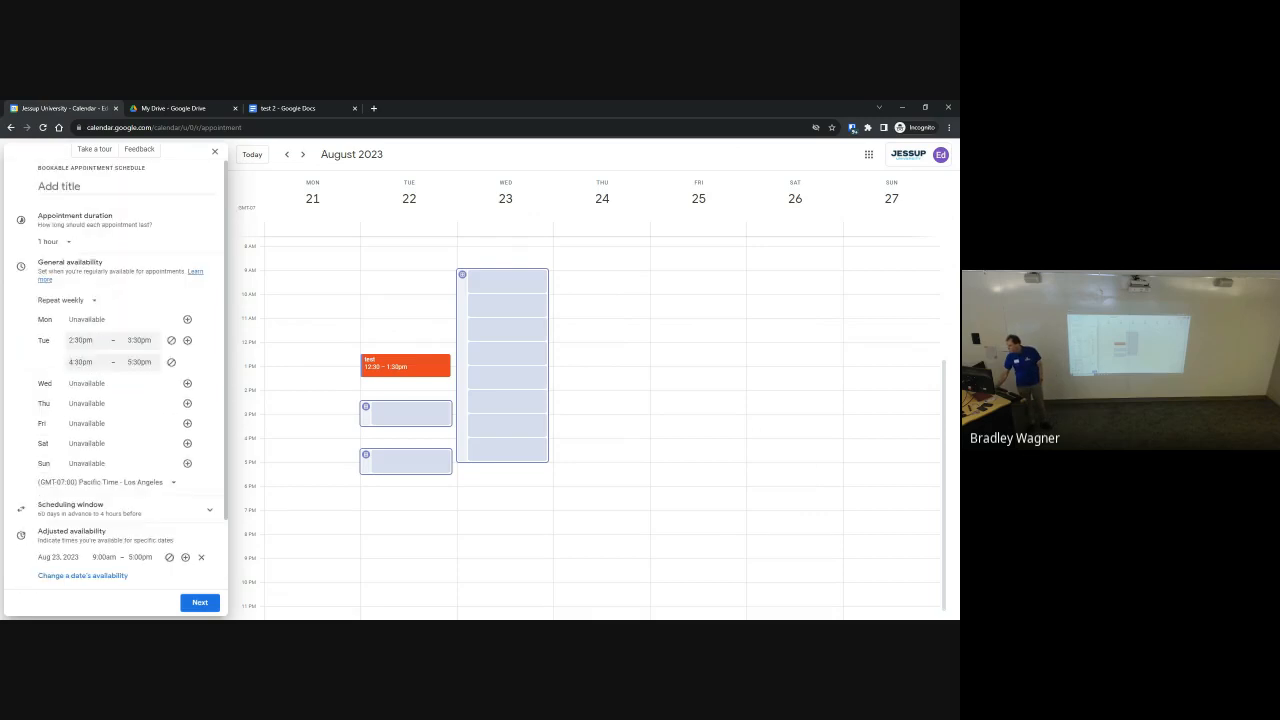
{"action": "left_click", "coordinate": [66, 300]}
{"action": "left_click", "coordinate": [65, 337]}
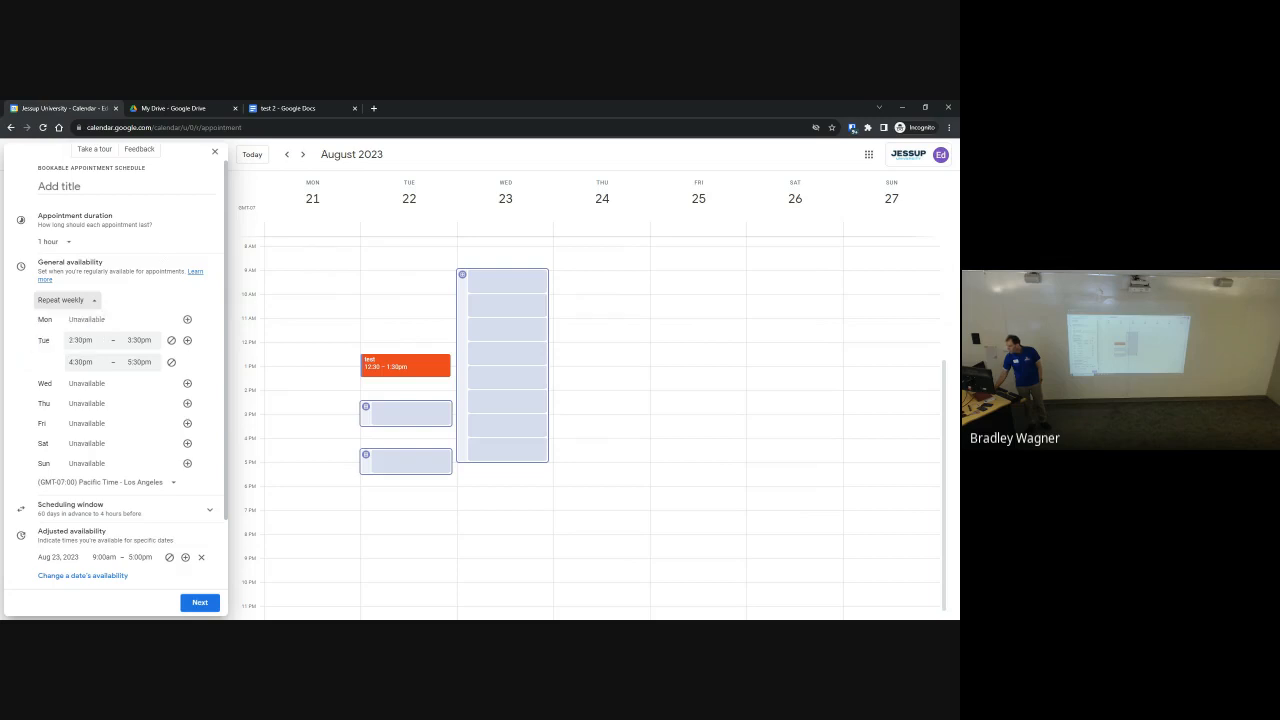
{"action": "scroll", "coordinate": [150, 450], "scroll_direction": "down", "scroll_amount": 2}
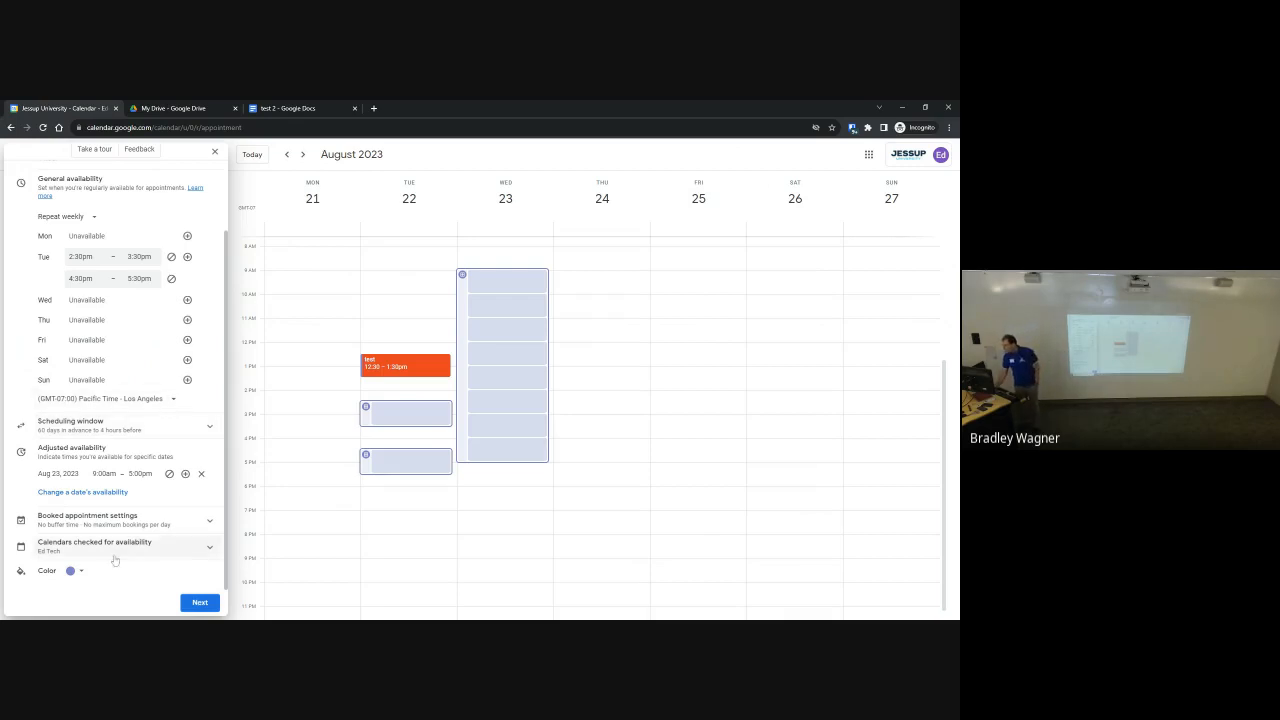
{"action": "left_click", "coordinate": [200, 602]}
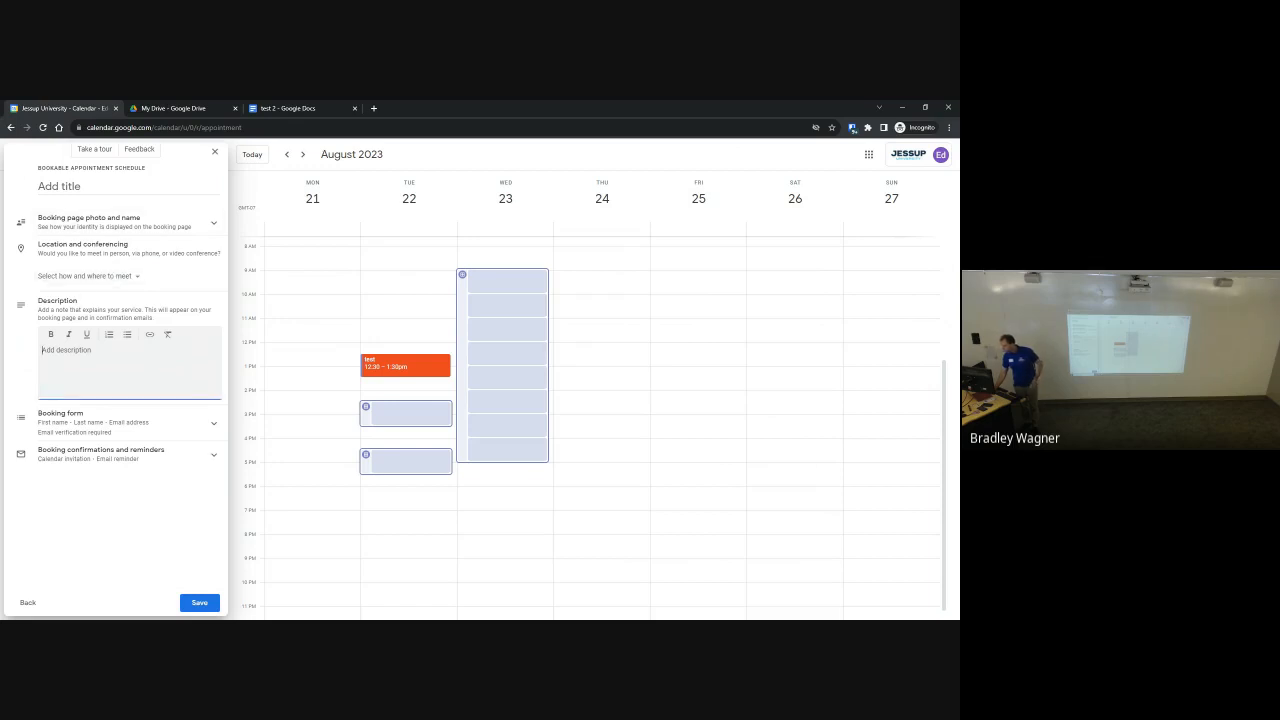
{"action": "left_click", "coordinate": [200, 603]}
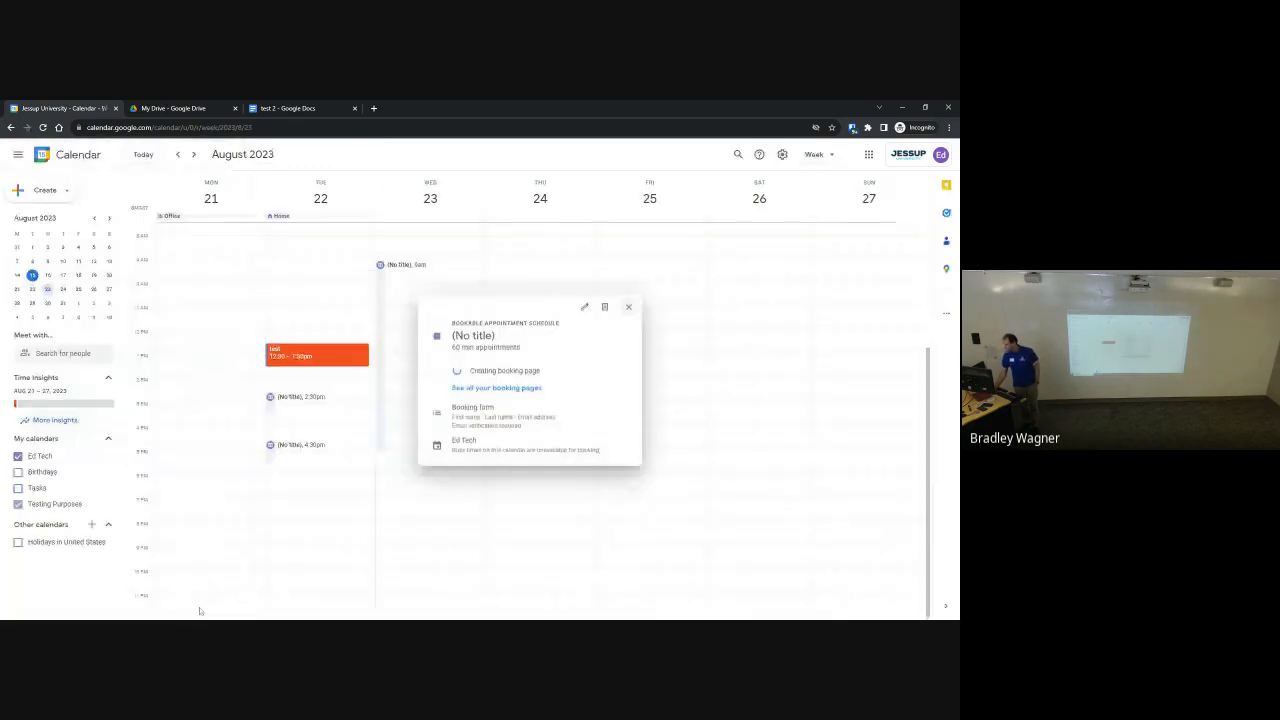
Dismiss the new schedule's details and view the Tuesday, August 22 test event and the 2:30pm appointment schedule that day
{"action": "left_click", "coordinate": [440, 157]}
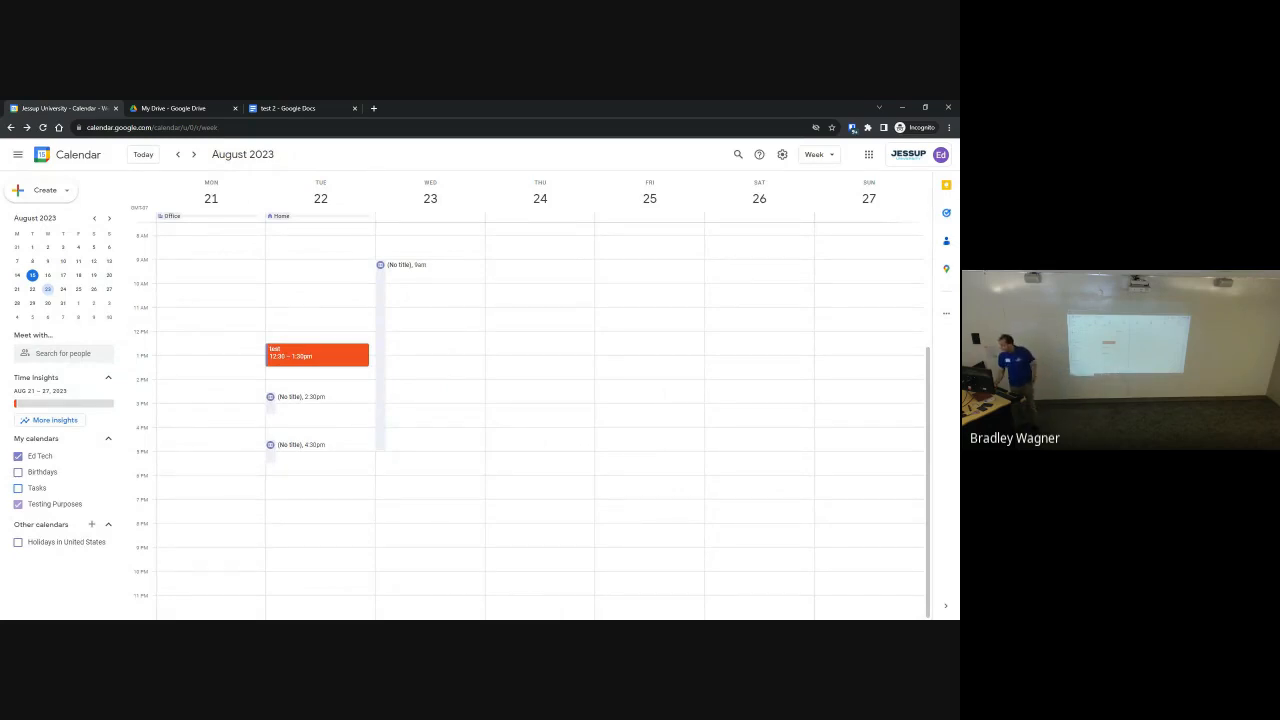
{"action": "left_click", "coordinate": [339, 356]}
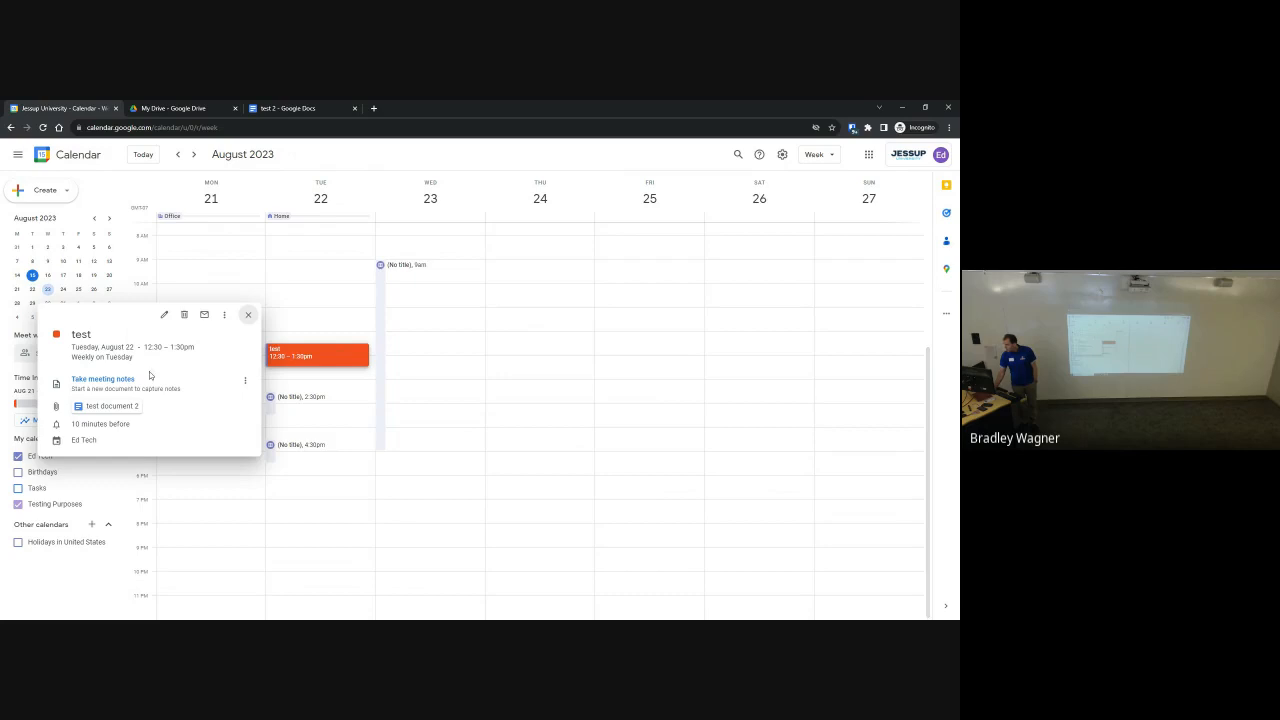
{"action": "left_click", "coordinate": [312, 404]}
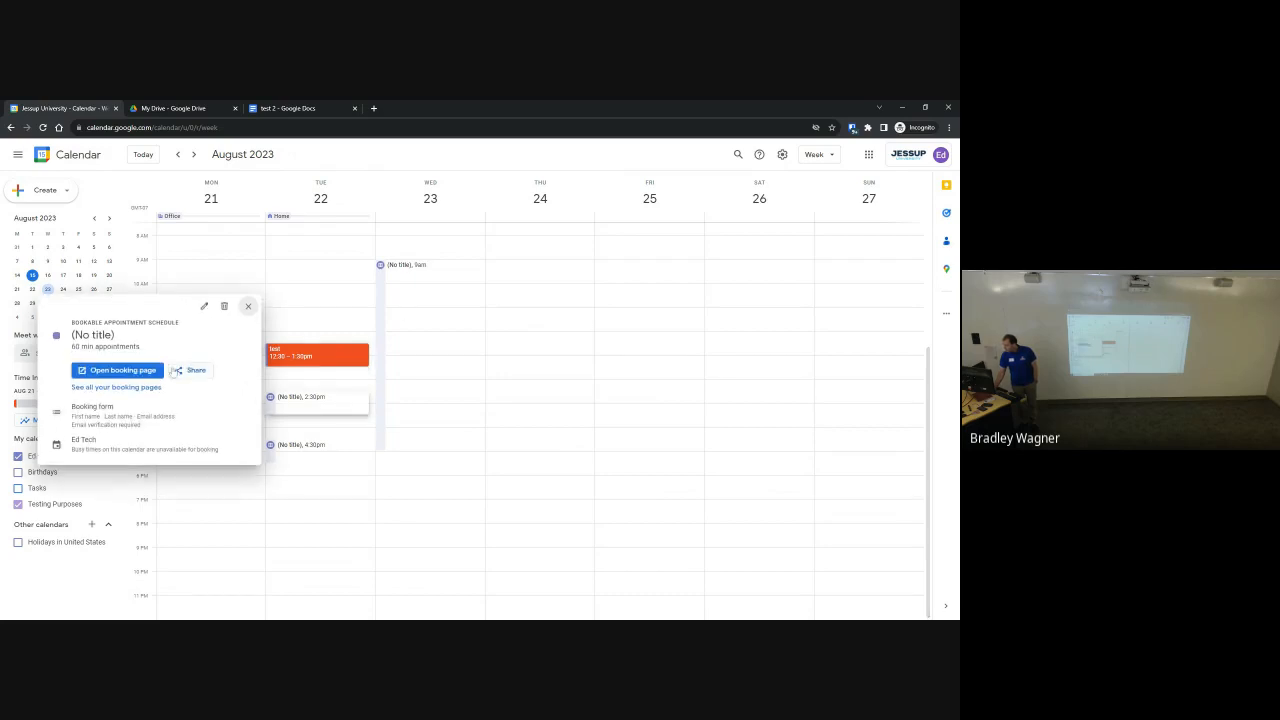
Share the untitled appointment schedule by copying the link to its single booking page, and dismiss the sharing dialog
{"action": "left_click", "coordinate": [192, 371]}
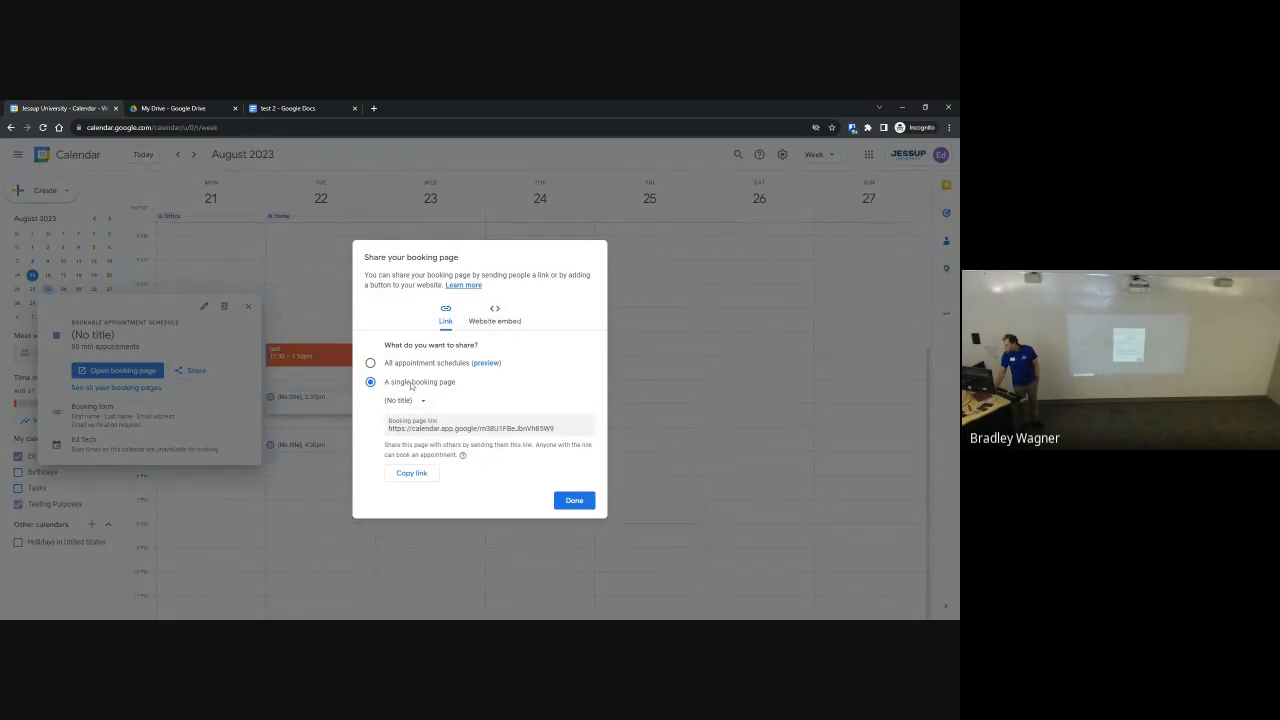
{"action": "left_click", "coordinate": [421, 480]}
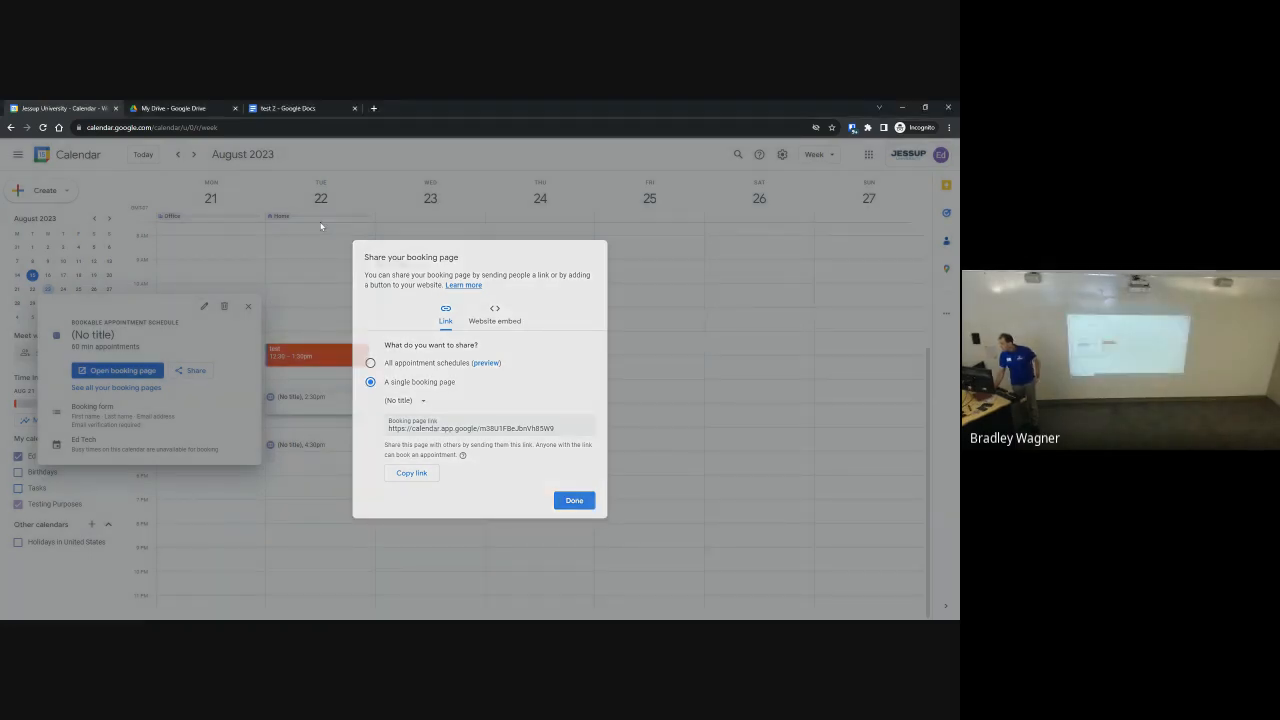
{"action": "left_click", "coordinate": [321, 226]}
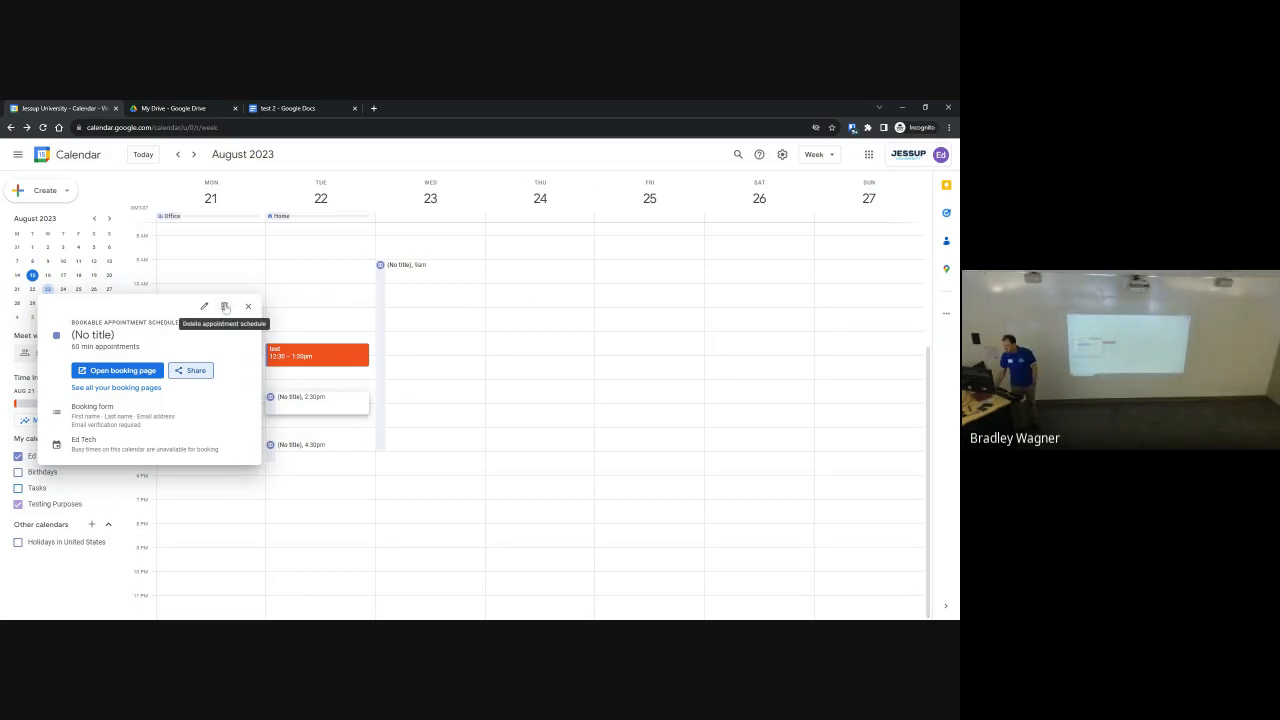
{"action": "key", "text": "alt+Tab"}
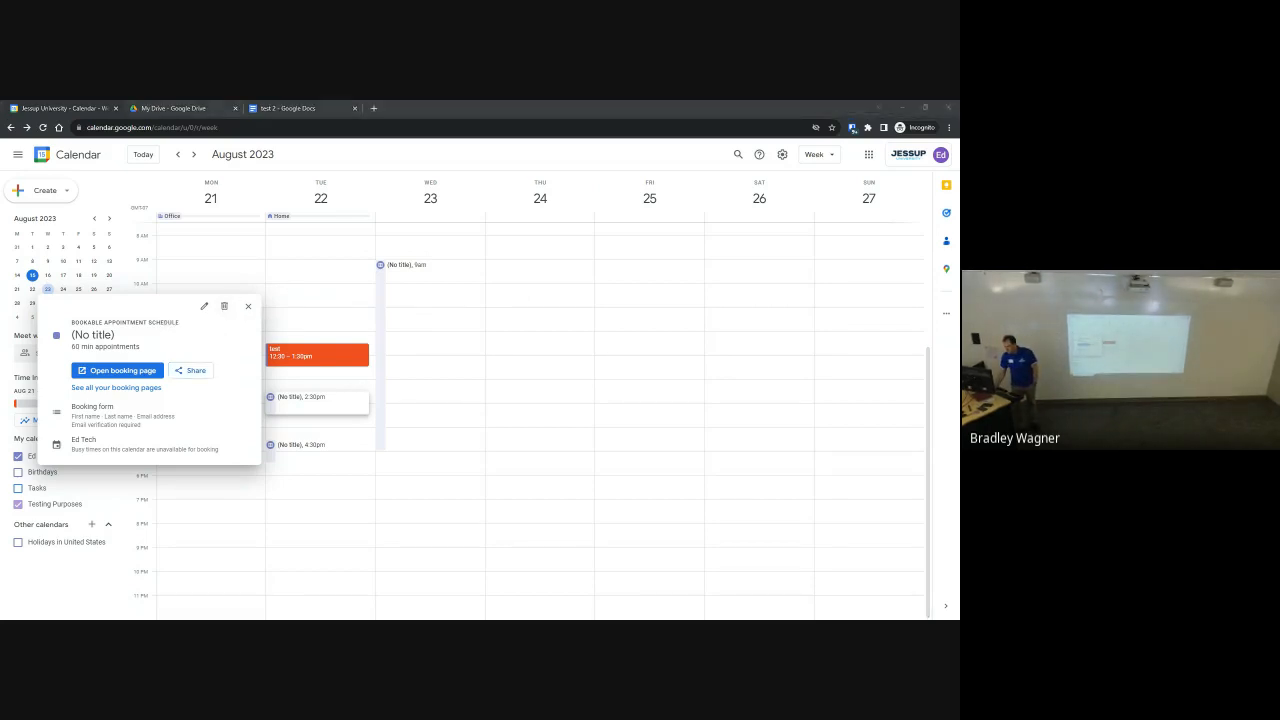